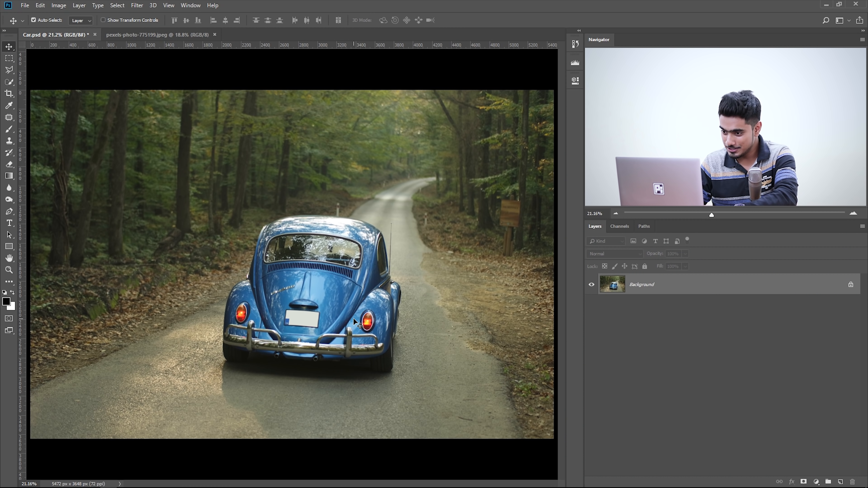
With the Pen tool, start a path at the base of the left rear tyre and fit its first curve to the tyre's outer edge.
key("ctrl+plus")
key("ctrl+plus")
key("ctrl+plus")
key("ctrl+plus")
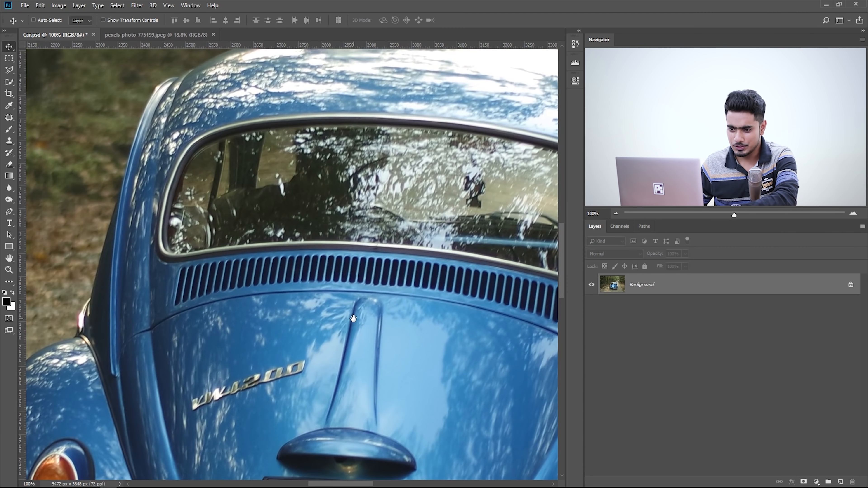
left_click_drag(353, 318, 602, 92)
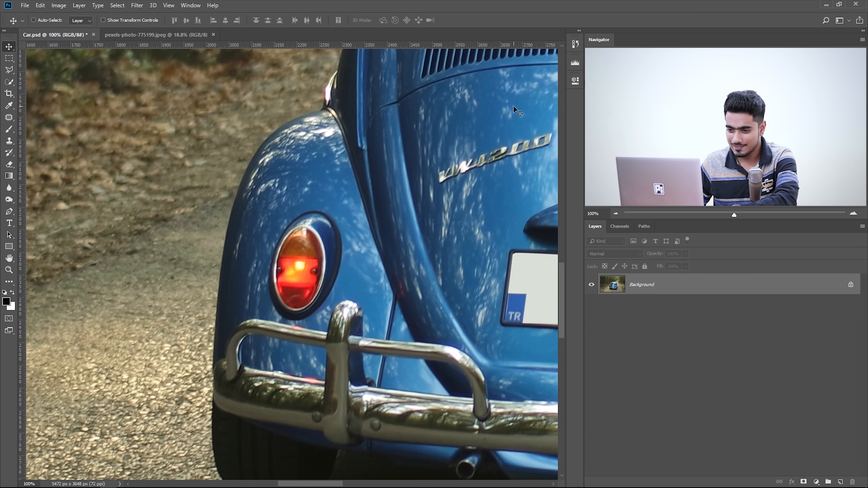
left_click(9, 213)
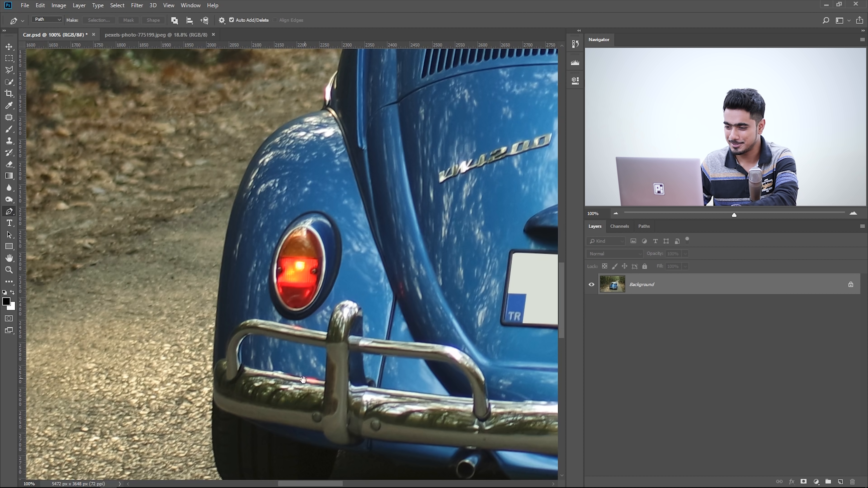
scroll(308, 205, "down", 5)
key("ctrl+plus")
key("ctrl+plus")
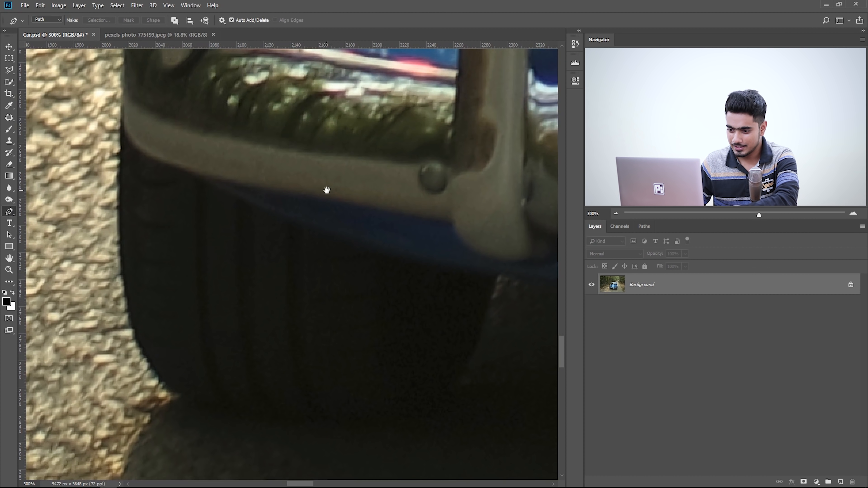
scroll(307, 154, "down", 5)
left_click(271, 273)
left_click_drag(275, 161, 300, 236)
left_click_drag(249, 268, 237, 212)
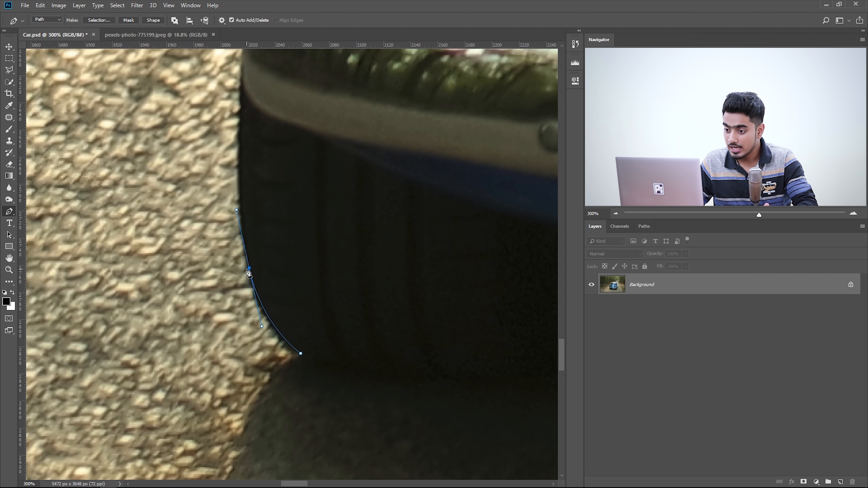
left_click_drag(249, 268, 247, 270)
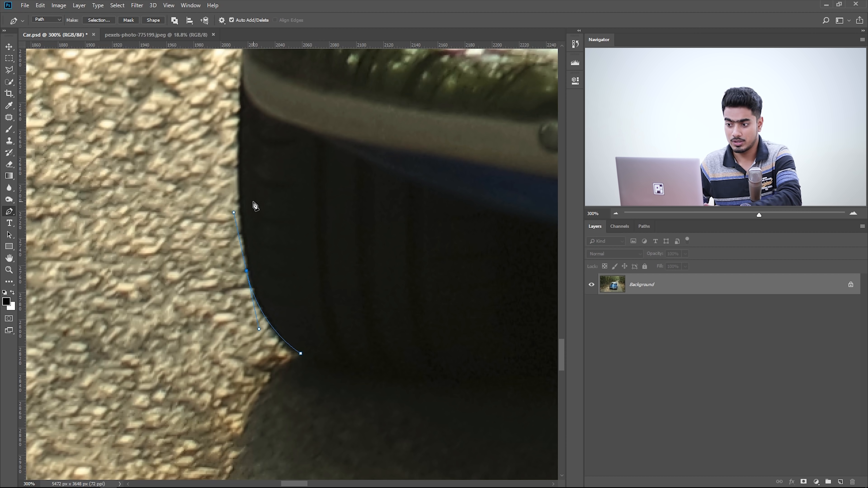
left_click_drag(247, 273, 250, 271)
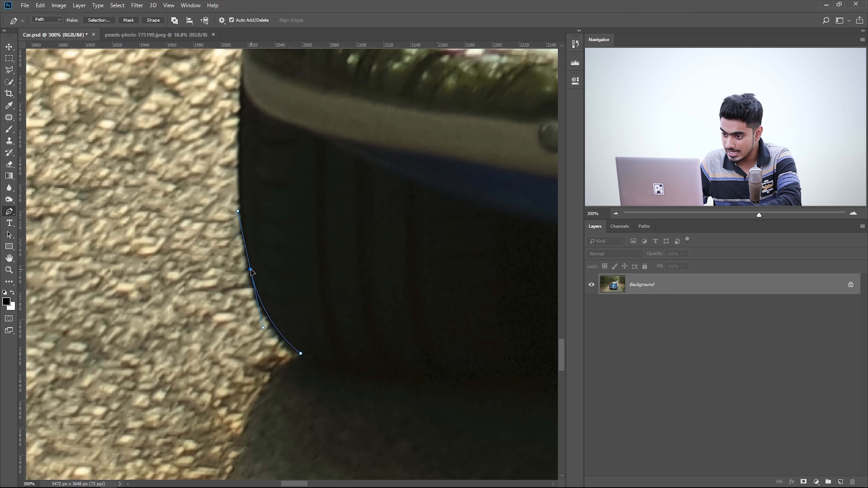
Continue the path up the tyre's outer edge and past the left end of the bumper.
left_click_drag(260, 171, 264, 249)
left_click(246, 170)
left_click_drag(250, 114, 245, 241)
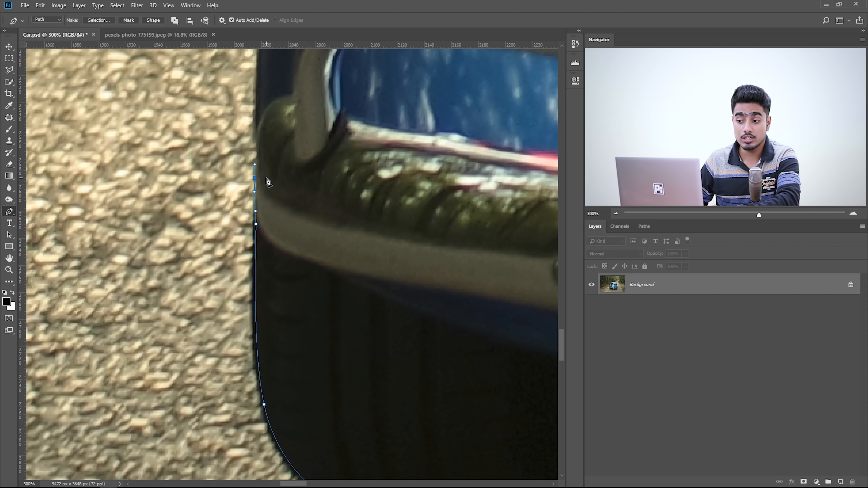
left_click_drag(265, 403, 263, 404)
left_click_drag(251, 349, 247, 334)
left_click_drag(274, 200, 265, 367)
left_click_drag(249, 266, 251, 242)
Curve the path along the left rear fender up to the car body, ending it in a corner point with its outgoing handle removed.
left_click_drag(261, 101, 233, 431)
left_click(251, 263)
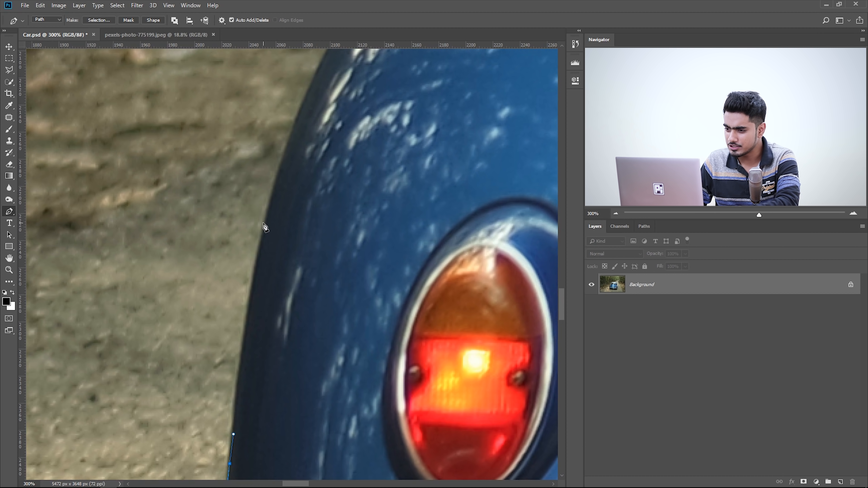
left_click_drag(266, 222, 233, 399)
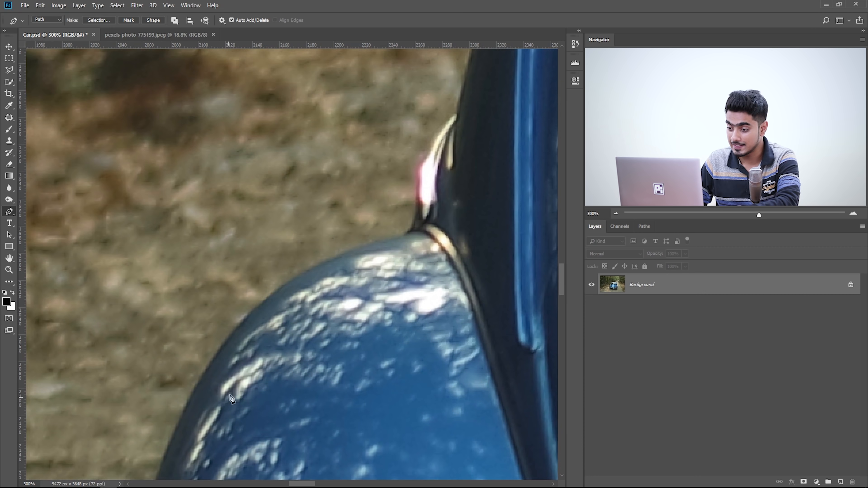
mouse_move(235, 331)
left_mouse_down()
mouse_move(295, 259)
mouse_move(249, 335)
left_mouse_up()
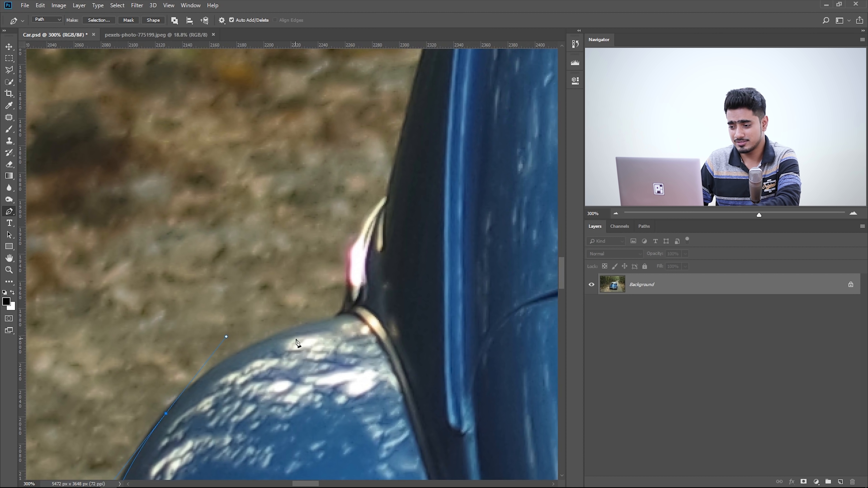
mouse_move(335, 318)
left_mouse_down()
mouse_move(345, 296)
mouse_move(341, 313)
left_mouse_up()
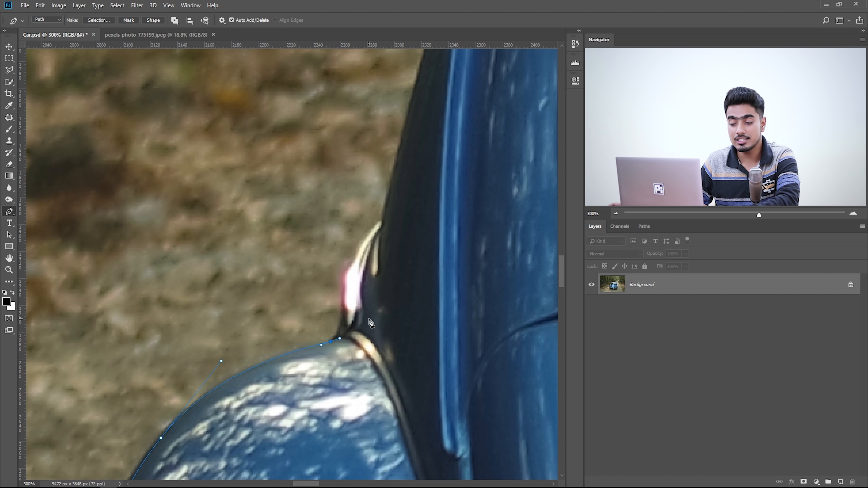
left_click(330, 342, "alt")
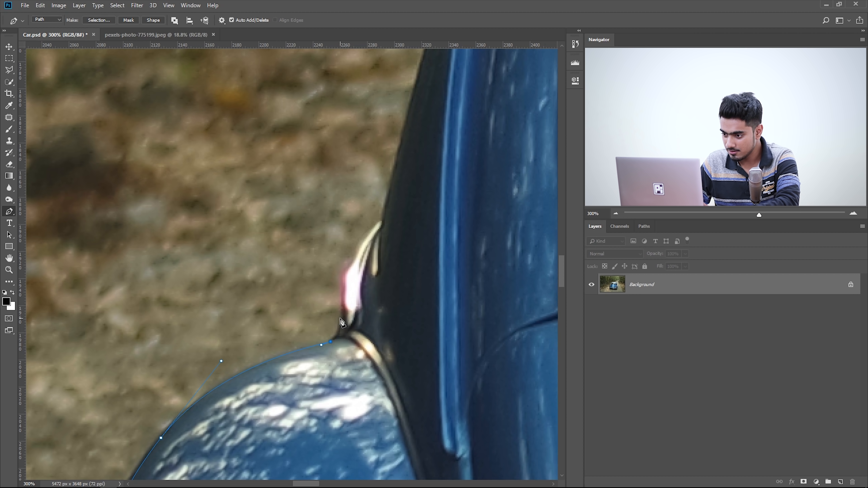
Trace around the small bright part above the left rear fender and extend the path up the dark edge of the car body.
left_click_drag(341, 310, 343, 262)
left_click_drag(379, 329, 334, 408)
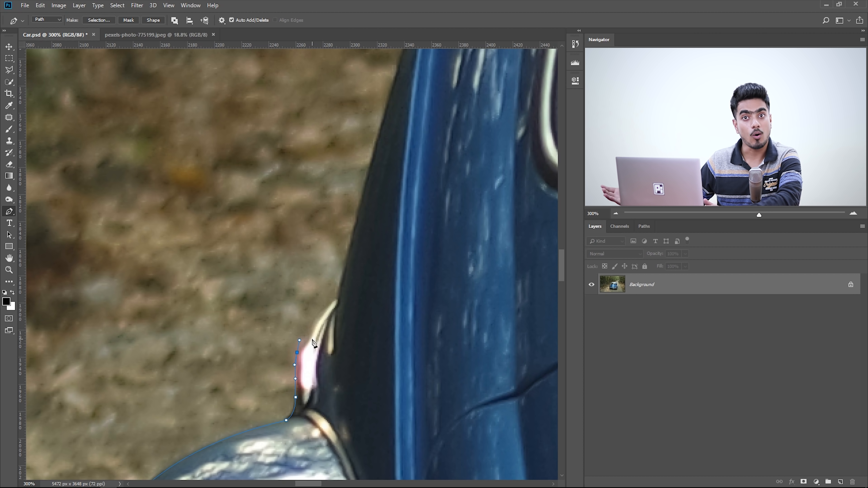
left_click(297, 353, "alt")
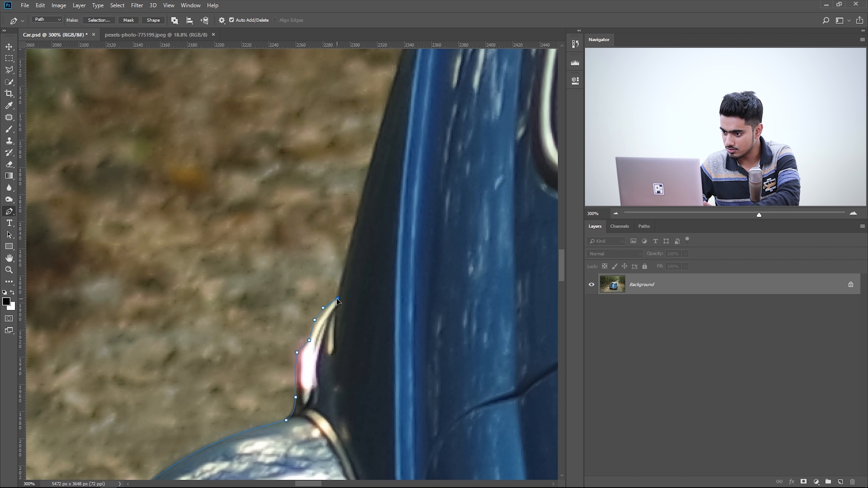
left_click(352, 235)
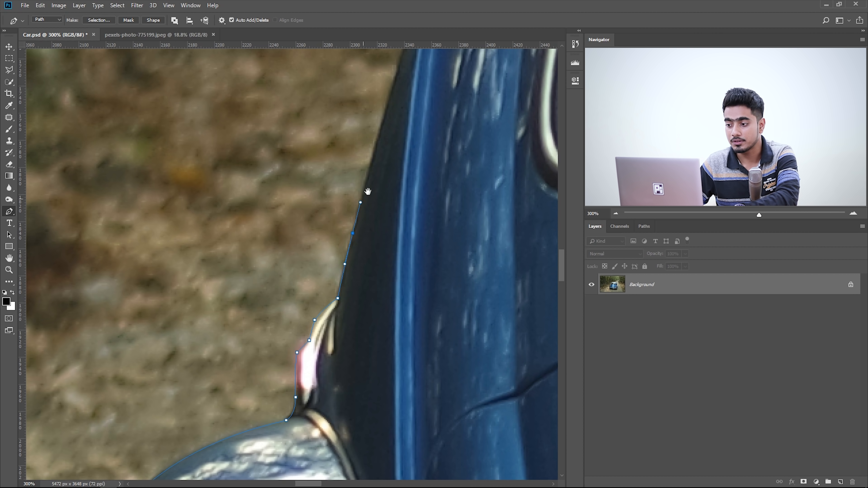
left_click_drag(363, 205, 261, 412)
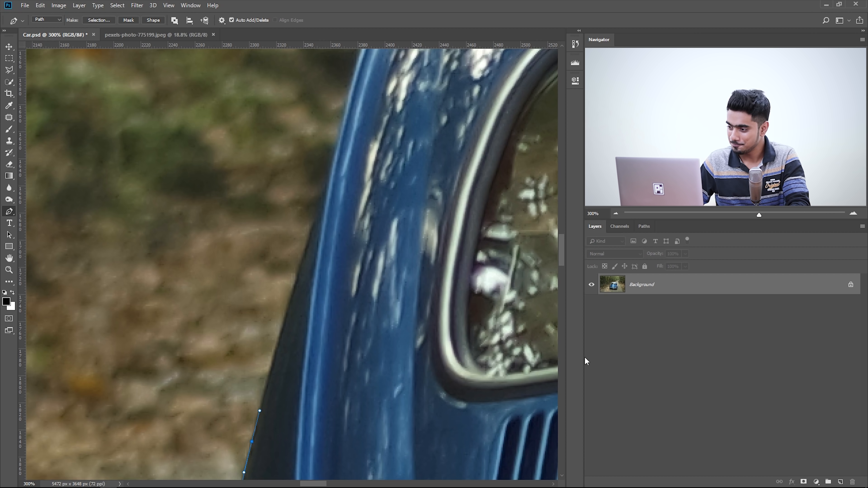
Save the work path under the name "Car Trial".
left_click(643, 228)
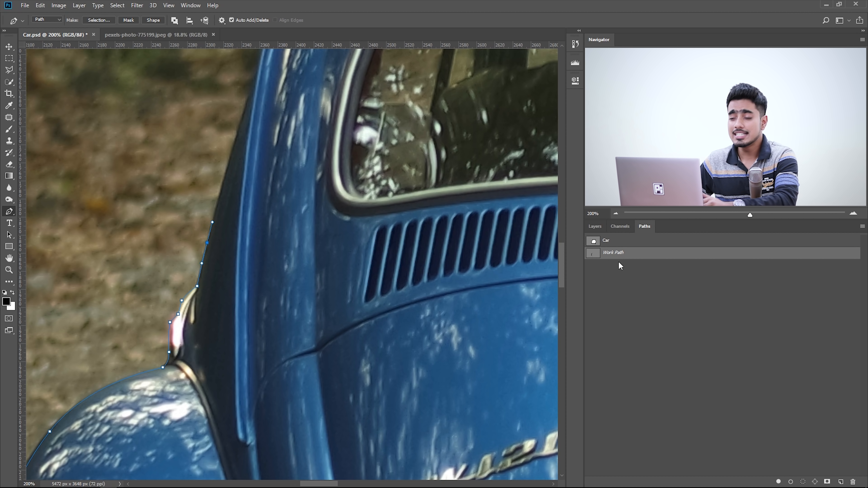
double_click(619, 252)
type("Car Trial")
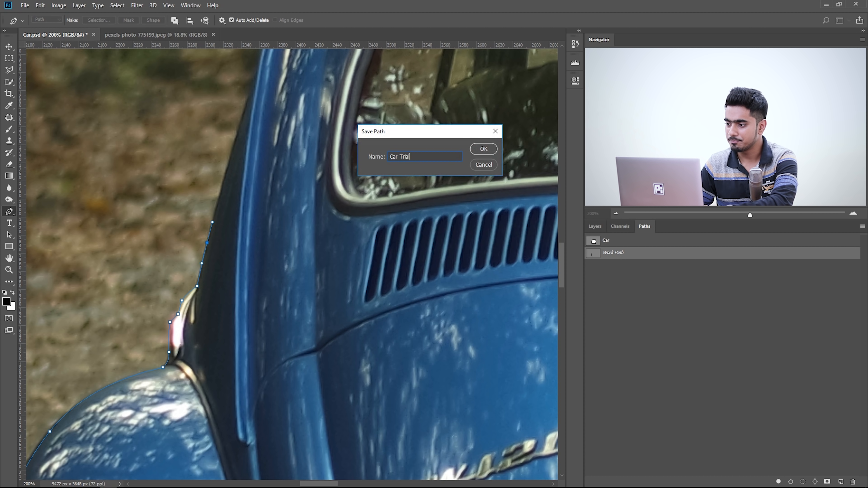
key("Return")
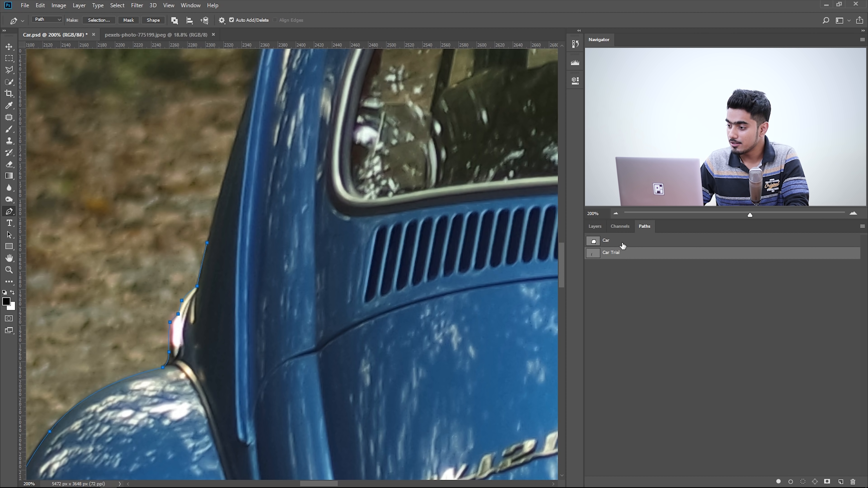
Turn the saved Car path into a selection and use it to mask out the background of the car photo.
left_click(623, 243)
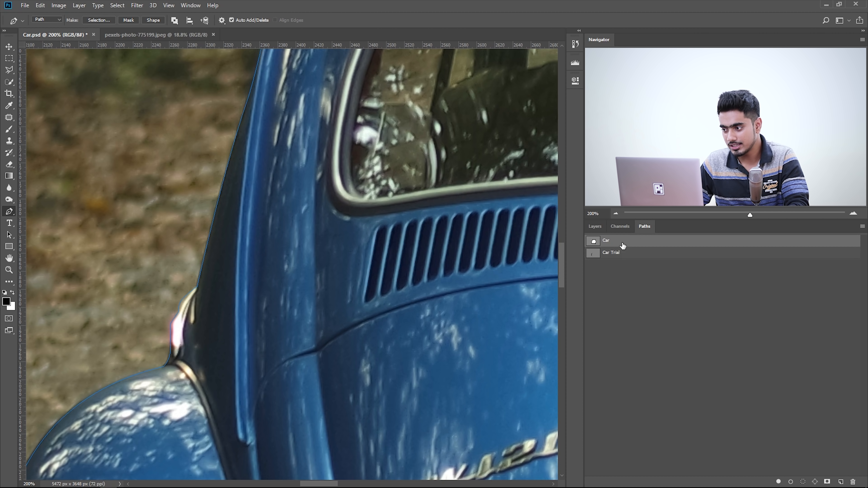
key("ctrl+0")
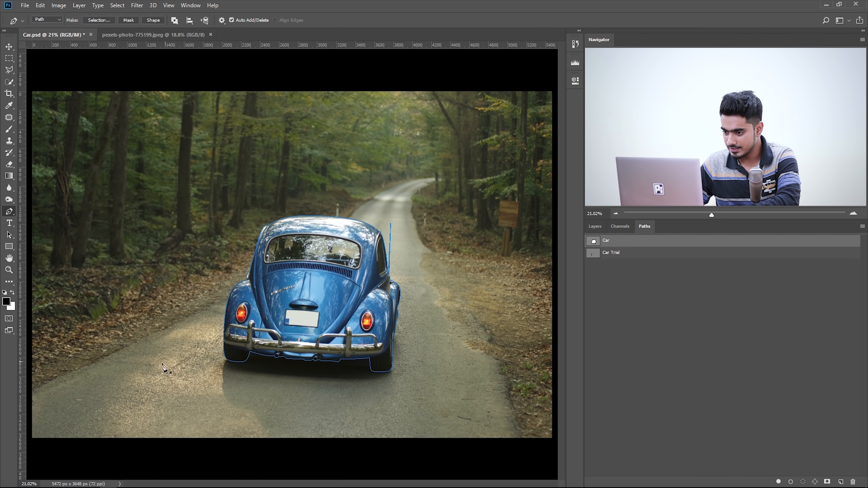
right_click(328, 266)
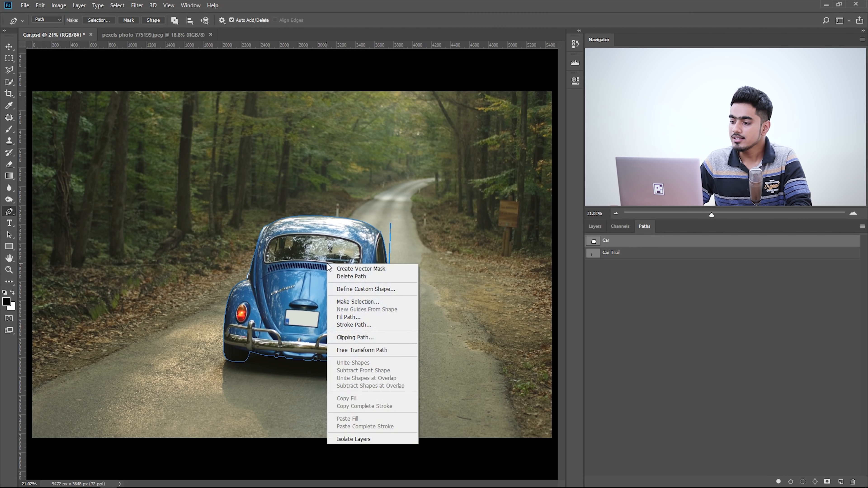
left_click(350, 302)
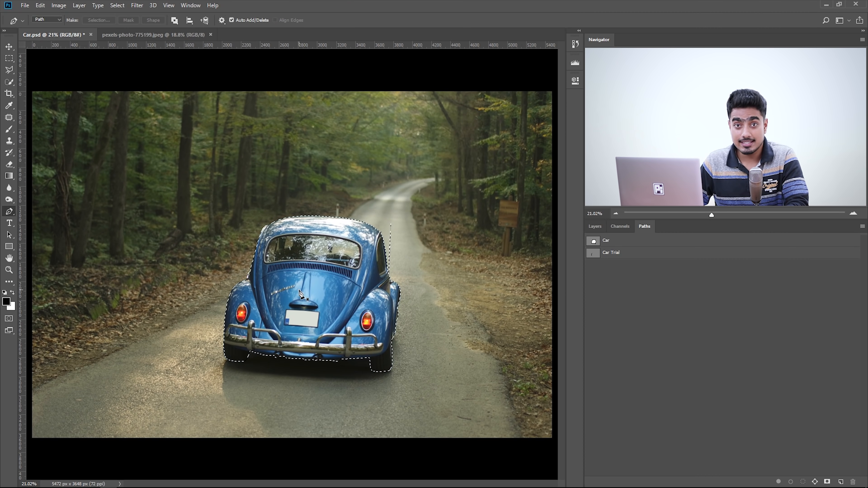
left_click(594, 225)
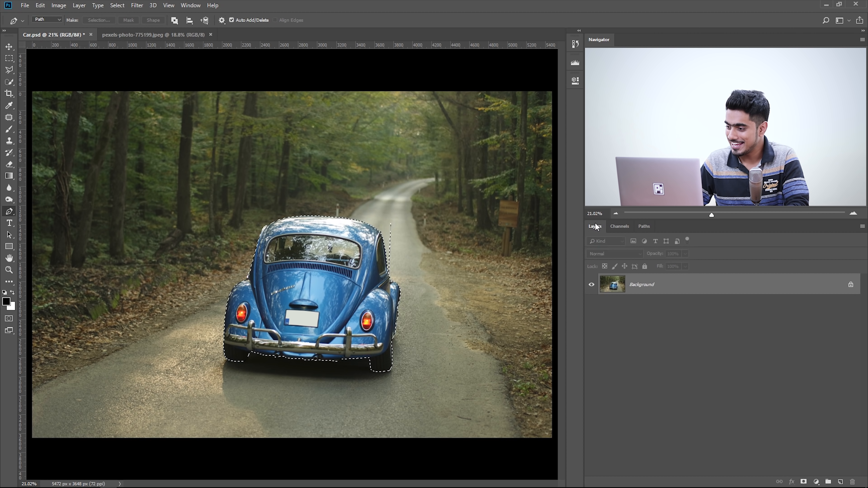
left_click(804, 482)
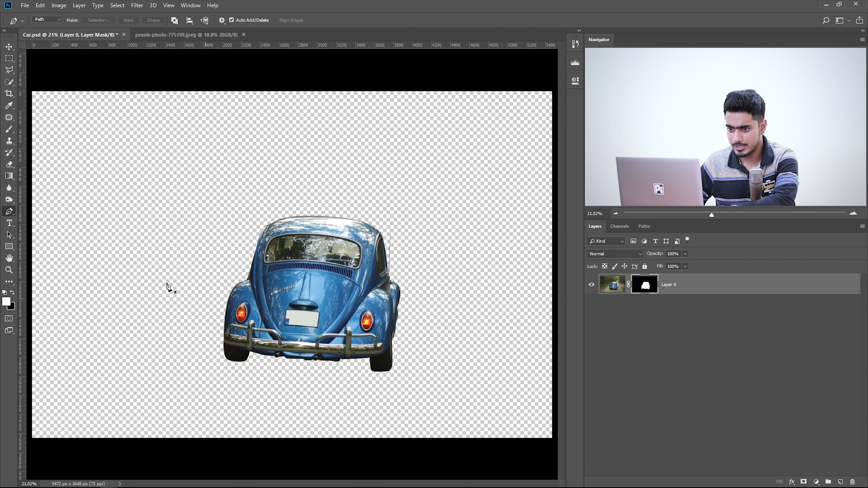
Try revealing the ground below the car by painting white on the layer mask with an enlarged brush, and undo the stroke.
left_click(9, 129)
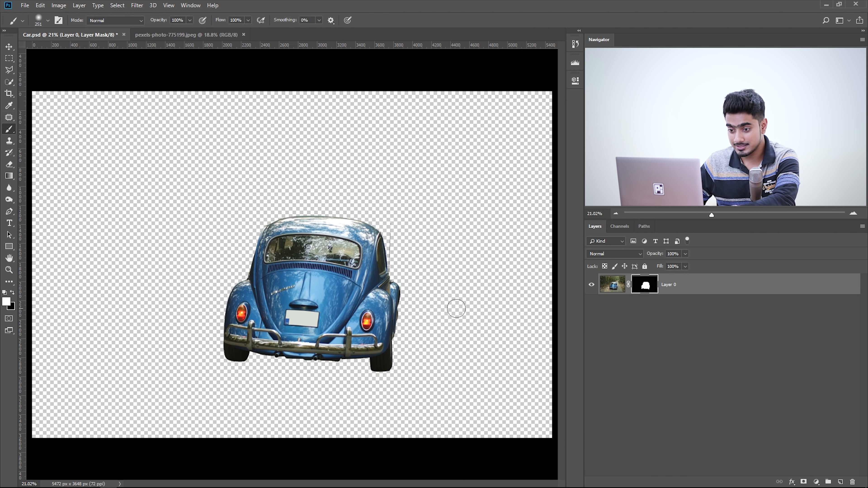
key("bracketright")
key("bracketright")
key("bracketright")
mouse_move(291, 356)
left_mouse_down()
mouse_move(324, 381)
mouse_move(281, 358)
mouse_move(260, 363)
mouse_move(285, 374)
left_mouse_up()
key("ctrl+z")
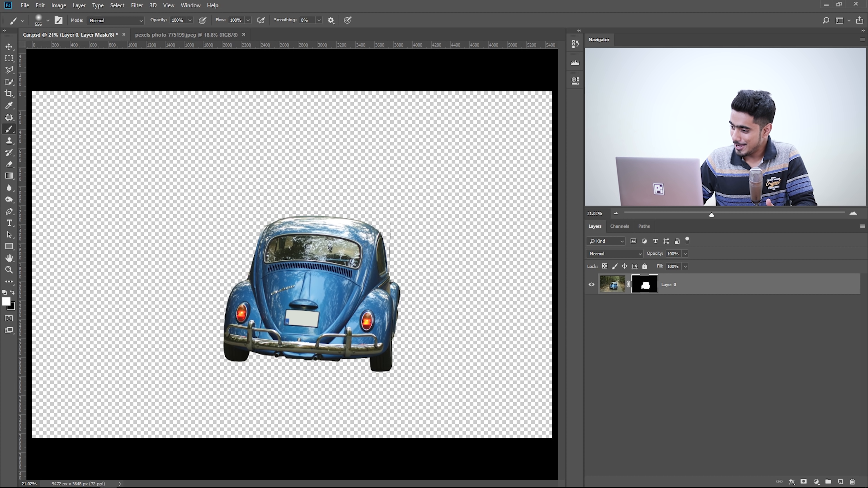
Copy the masked car layer into the pexels-photo-775199.jpeg document and hide it there.
left_click_drag(752, 287, 300, 272)
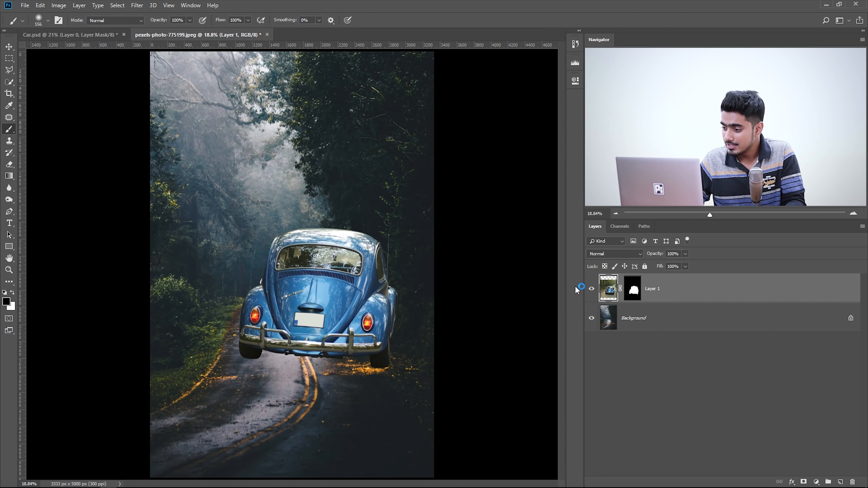
left_click(591, 291)
Add a new layer on top and circle a patch of the foreground road on it with a small white brush.
left_click(841, 482)
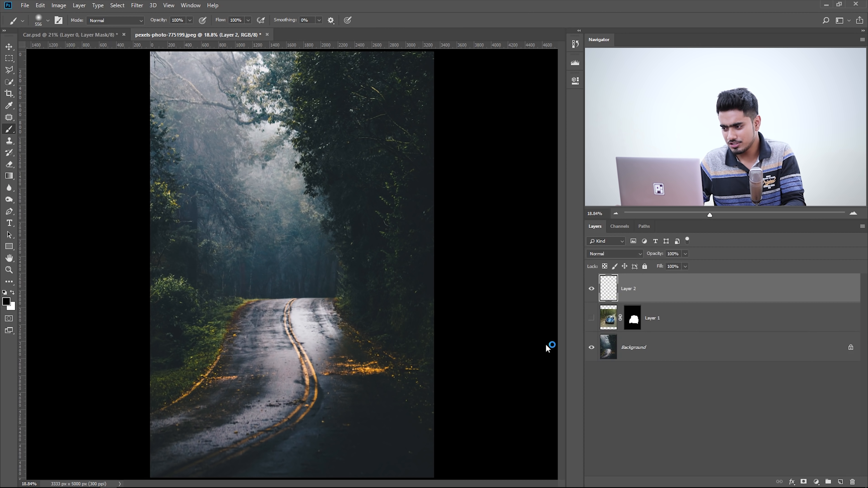
key("ctrl+plus")
key("ctrl+plus")
key("ctrl+plus")
key("ctrl+plus")
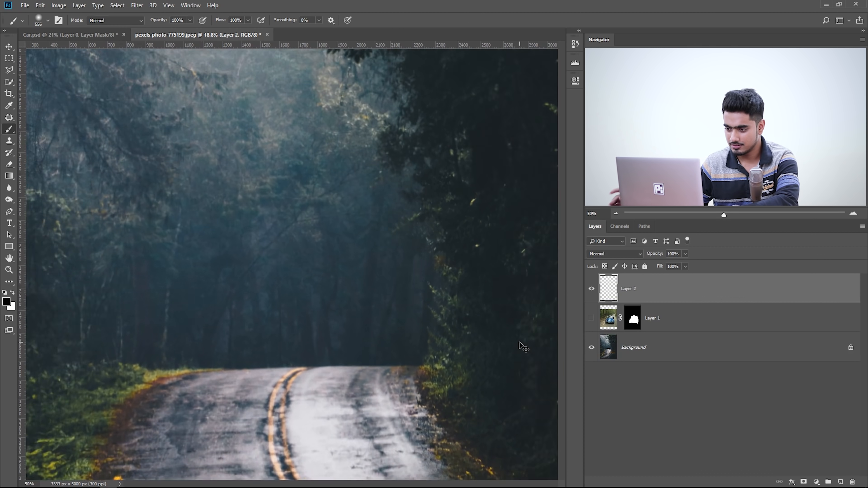
left_click_drag(237, 347, 474, 56)
left_click_drag(299, 272, 318, 178)
left_click_drag(382, 213, 302, 221)
key("x")
left_click_drag(246, 271, 224, 278)
left_click_drag(315, 302, 246, 157)
left_click_drag(302, 235, 281, 239)
mouse_move(367, 253)
left_mouse_down()
mouse_move(353, 255)
mouse_move(367, 236)
left_mouse_up()
left_click(397, 245)
left_click_drag(252, 245, 364, 311)
Compare the circled road area with the car by toggling the visibility of the car layer and the markings layer.
left_click(592, 319)
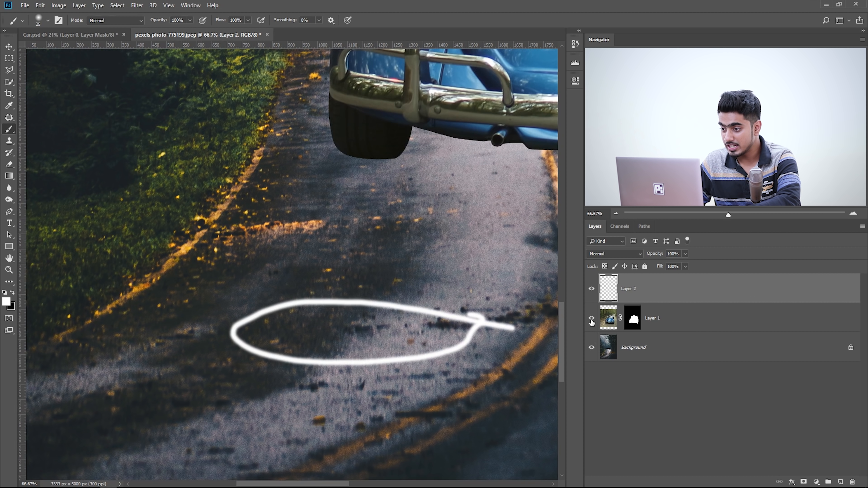
left_click(592, 290)
left_click(592, 290)
left_click(592, 318)
Circle the middle and distant stretches of road in white with an arrow beside the distant one, and show the car layer.
left_click_drag(402, 226, 284, 314)
left_click_drag(176, 289, 299, 301)
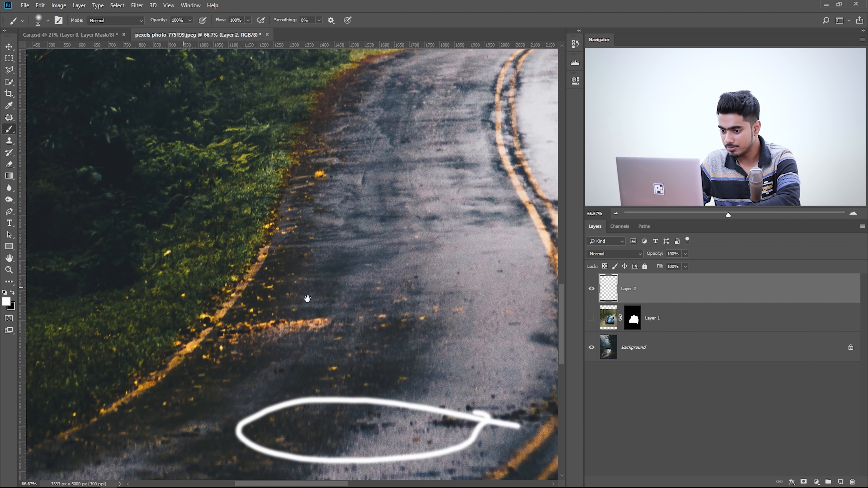
mouse_move(468, 272)
left_mouse_down()
mouse_move(221, 318)
mouse_move(473, 316)
mouse_move(590, 301)
mouse_move(570, 285)
mouse_move(471, 277)
left_mouse_up()
left_click_drag(477, 214, 323, 311)
mouse_move(339, 193)
left_mouse_down()
mouse_move(198, 196)
mouse_move(295, 261)
mouse_move(397, 229)
mouse_move(345, 208)
left_mouse_up()
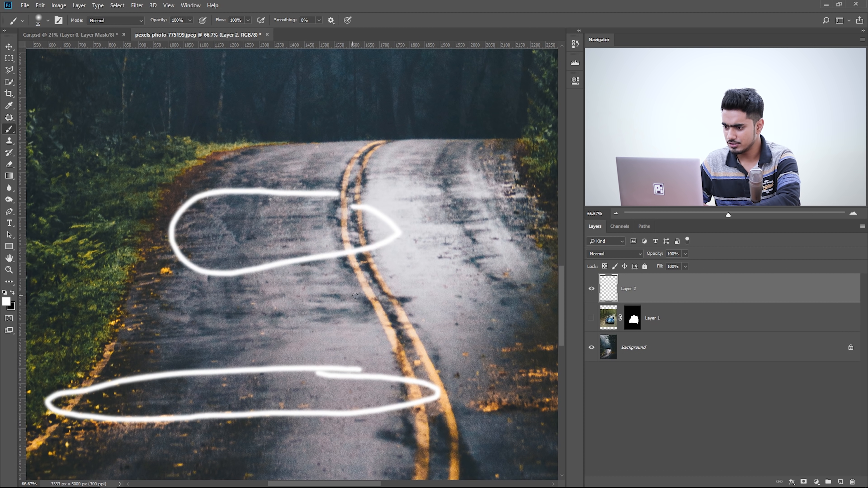
mouse_move(453, 268)
left_mouse_down()
mouse_move(414, 240)
mouse_move(438, 240)
mouse_move(200, 246)
mouse_move(92, 266)
left_mouse_up()
left_click(591, 319)
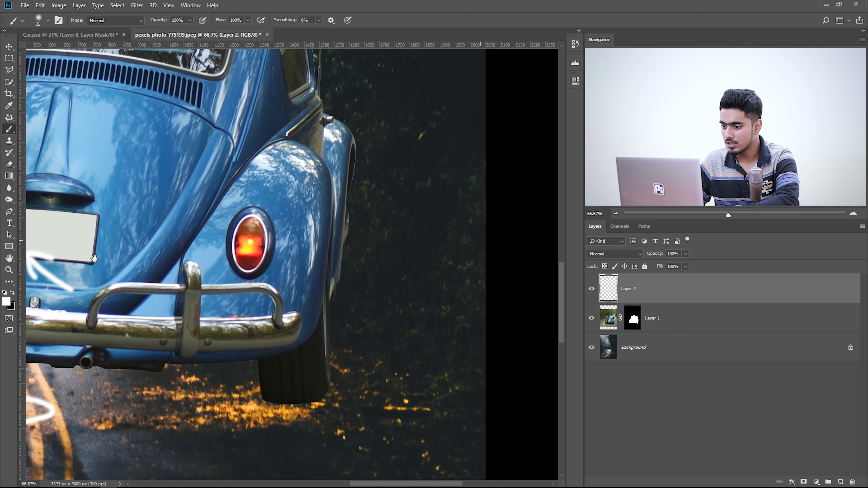
Draw a white arrow inside the circled stretch of road beneath the car on the markings layer.
mouse_move(362, 337)
left_mouse_down()
mouse_move(372, 251)
mouse_move(355, 258)
mouse_move(393, 279)
left_mouse_up()
left_click_drag(324, 267, 629, 148)
left_click_drag(253, 94, 262, 152)
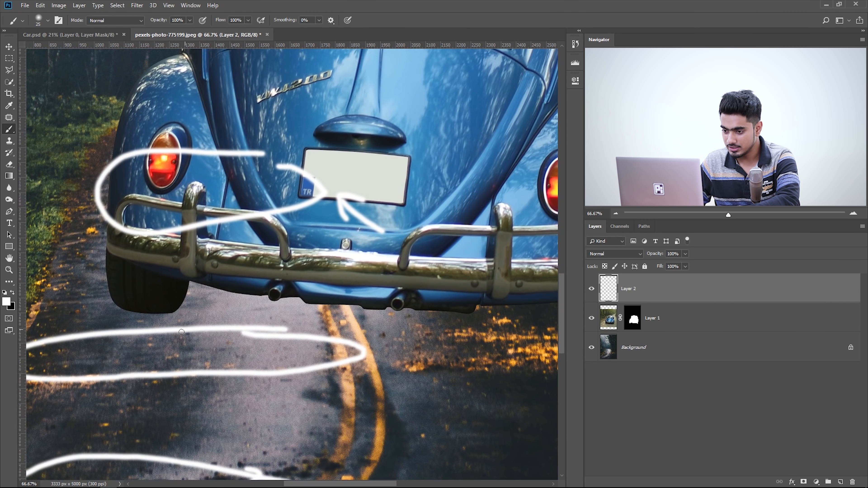
mouse_move(160, 355)
left_mouse_down()
mouse_move(240, 321)
mouse_move(182, 356)
mouse_move(287, 331)
left_mouse_up()
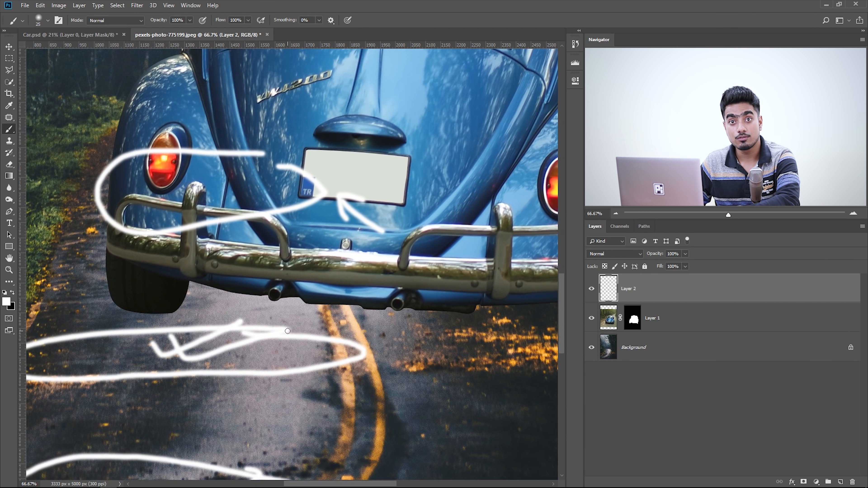
Delete the layer holding the white brush markings.
mouse_move(794, 299)
left_mouse_down()
mouse_move(838, 477)
mouse_move(852, 481)
left_mouse_up()
key("ctrl+minus")
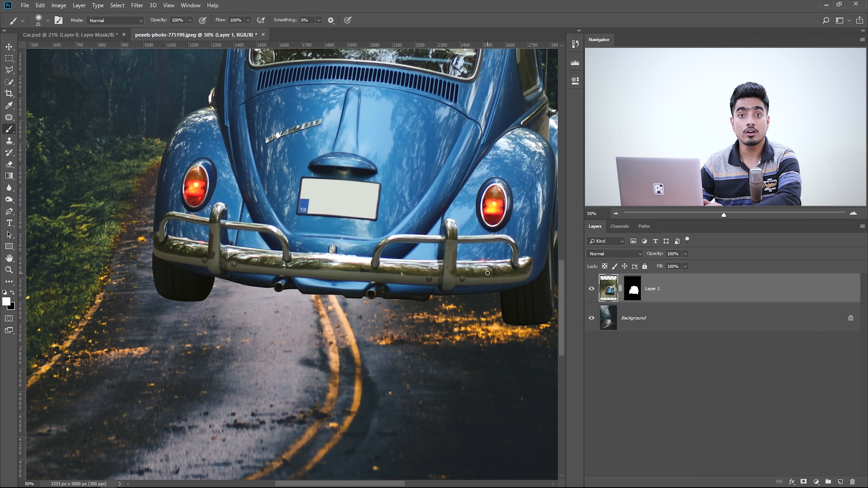
key("ctrl+0")
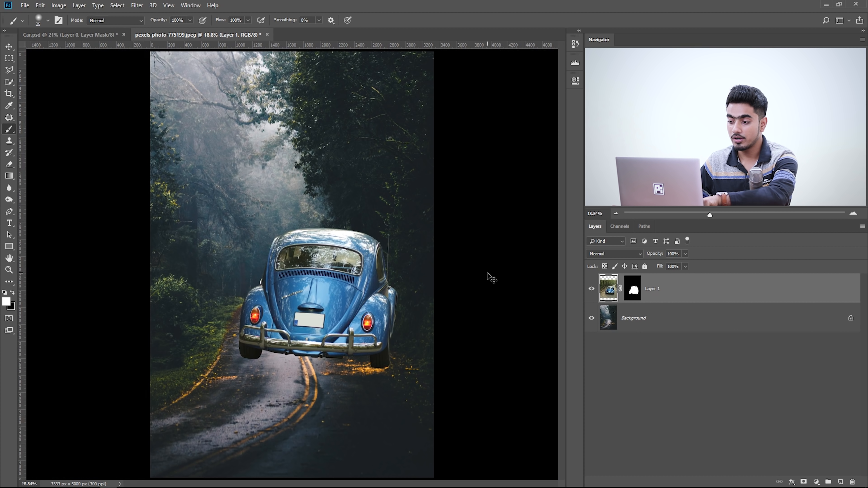
Scale the car layer down proportionally about its centre to about 47% with Free Transform.
key("ctrl+t")
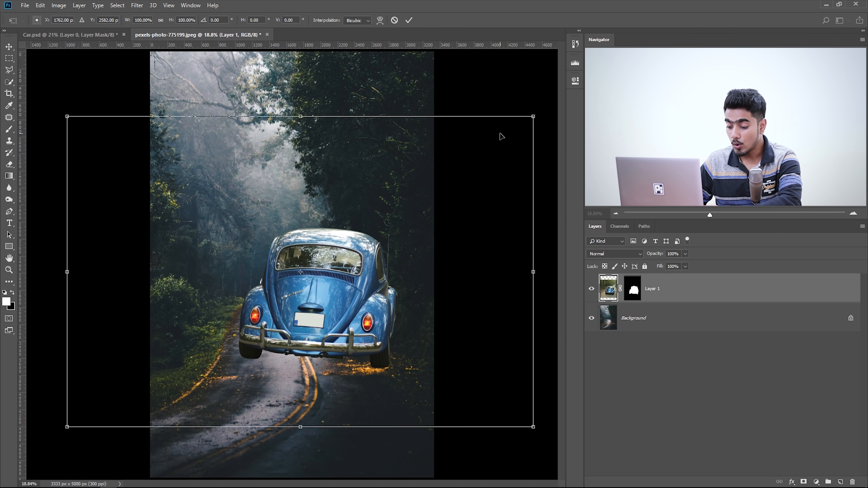
left_click_drag(533, 115, 461, 186)
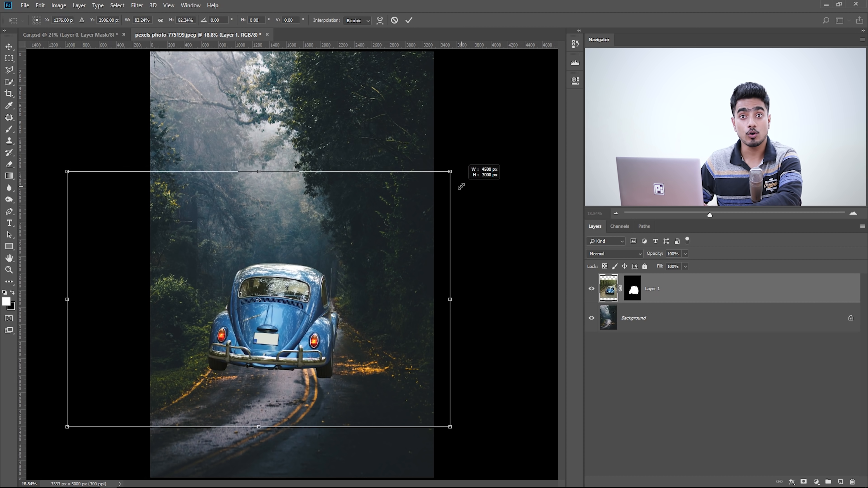
key("alt")
left_click_drag(462, 186, 415, 204)
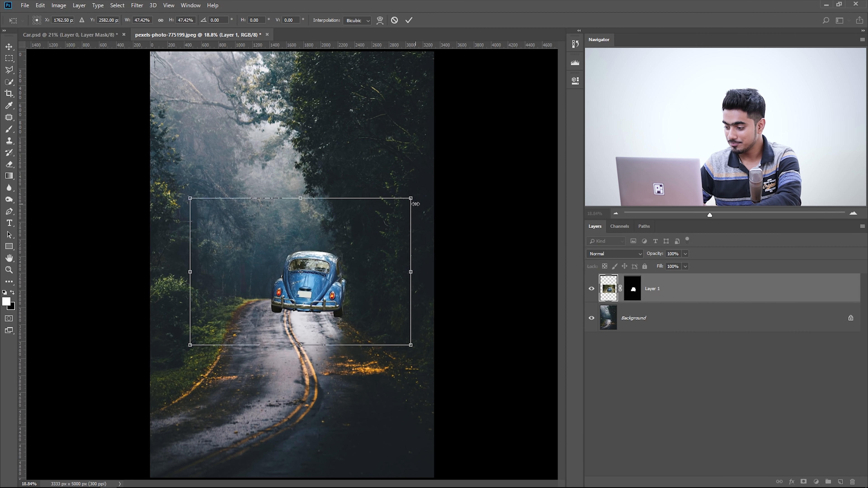
Place the car in the left lane of the road, resizing it to about 49.3% and rotating it about -2.6°.
key("ctrl+plus")
key("ctrl+plus")
key("space")
left_click_drag(337, 284, 275, 300)
left_click_drag(440, 438, 441, 420)
left_click_drag(416, 161, 423, 156)
left_click_drag(253, 329, 247, 323)
left_click_drag(429, 135, 434, 141)
left_click_drag(285, 357, 300, 343)
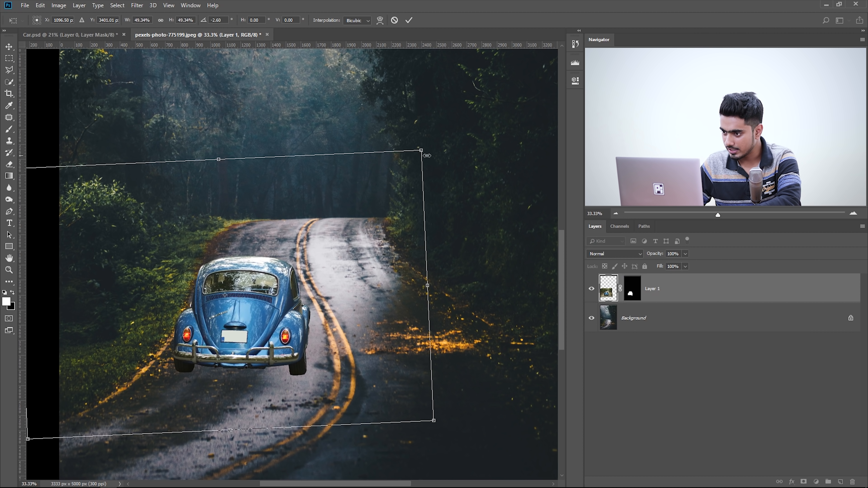
Fine-tune the car's rotation to about -4° and its position in the left lane, and apply the transformation.
left_click_drag(433, 143, 426, 146)
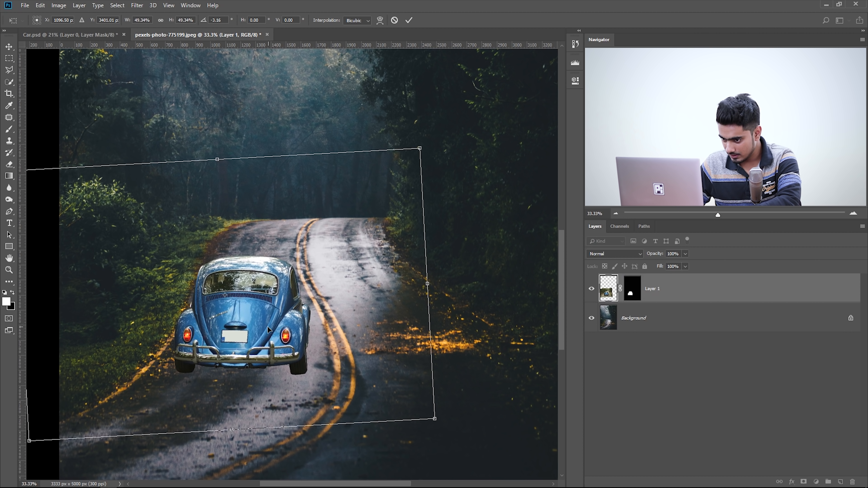
left_click_drag(266, 326, 267, 325)
left_click_drag(431, 138, 431, 138)
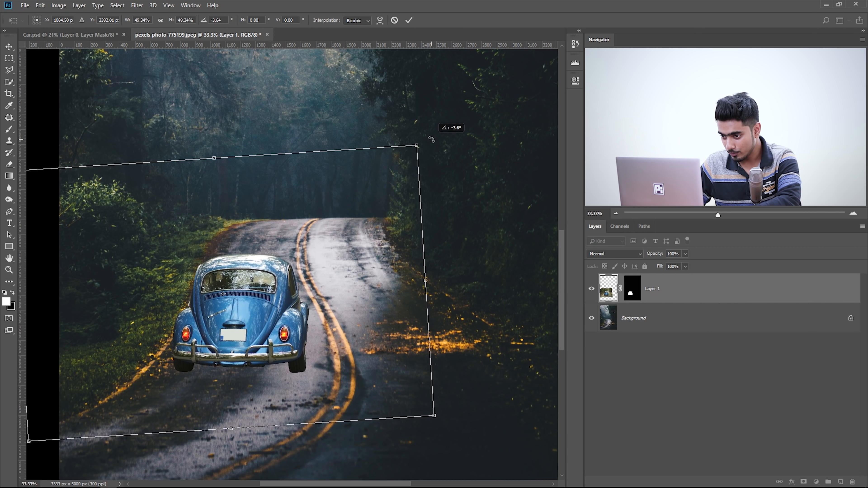
left_click_drag(289, 340, 292, 340)
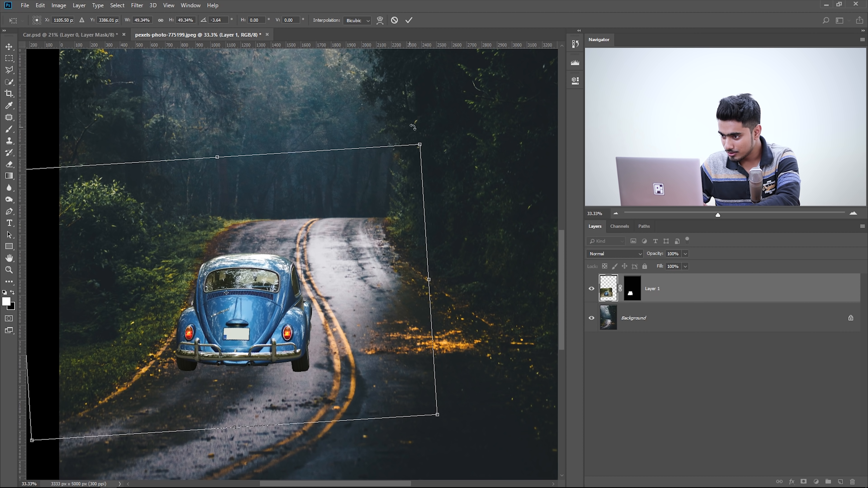
left_click_drag(427, 140, 442, 132)
left_click_drag(327, 302, 322, 301)
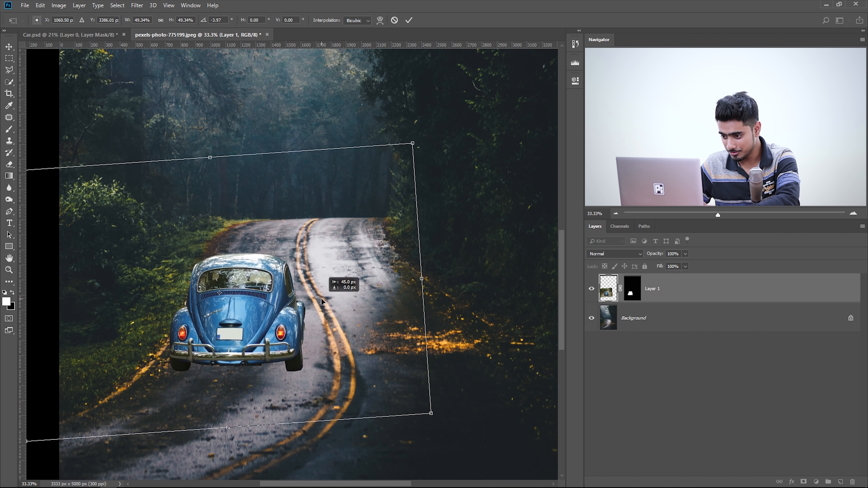
key("Return")
Try moving the car to the far end of the road with the Move tool, and undo the move.
key("b")
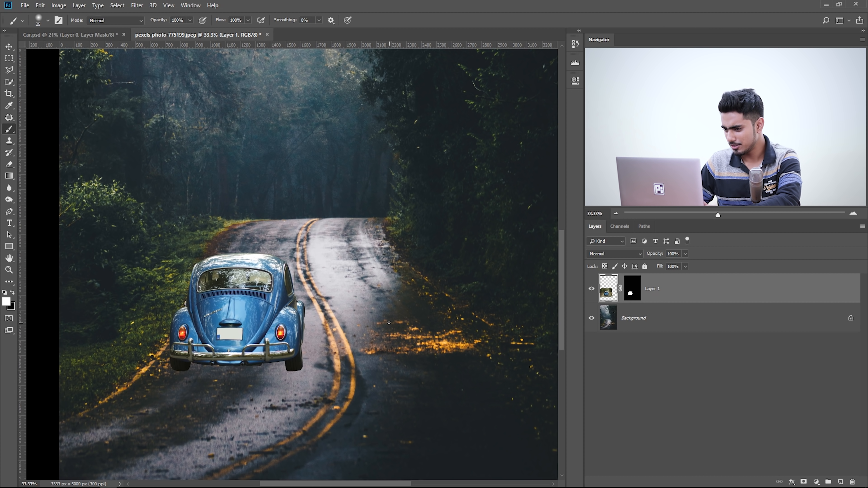
left_click(9, 47)
mouse_move(259, 308)
left_mouse_down()
mouse_move(345, 207)
mouse_move(369, 198)
left_mouse_up()
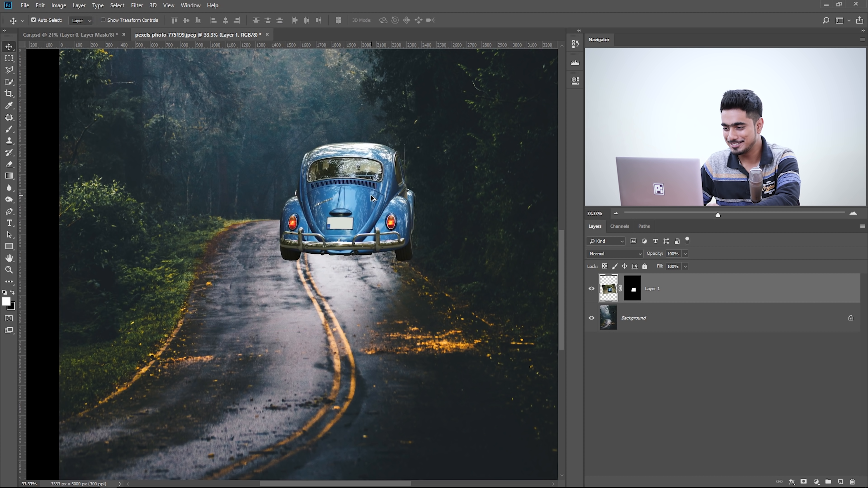
key("ctrl+z")
Nudge the car 30 px to the right in its lane.
key("shift+Right")
key("shift+Right")
key("shift+Right")
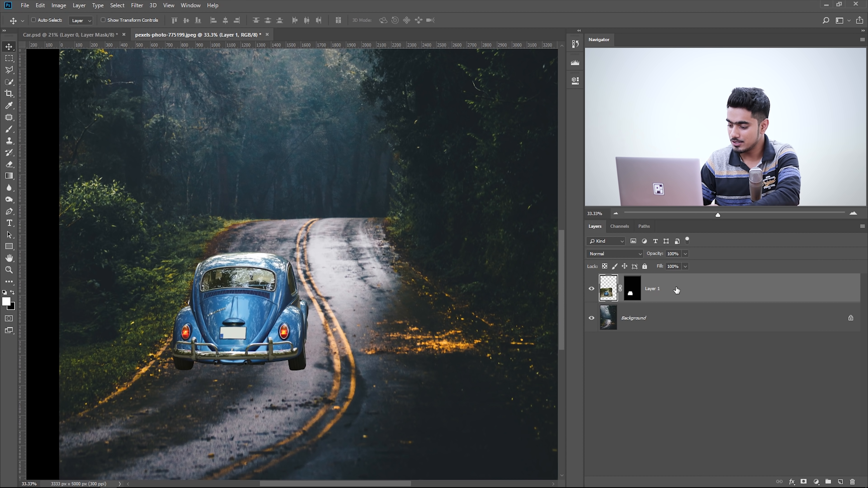
Duplicate the car layer and rename the lower layer Shaodow and the upper one Car.
key("ctrl+j")
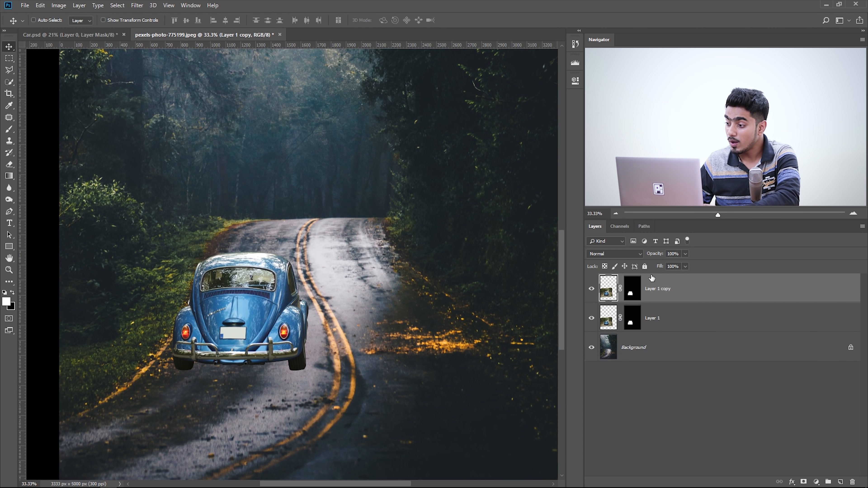
double_click(654, 319)
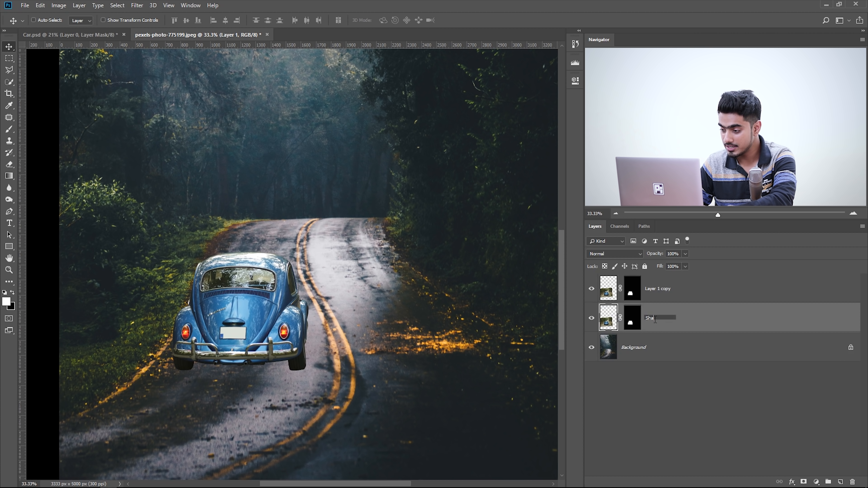
key("Return")
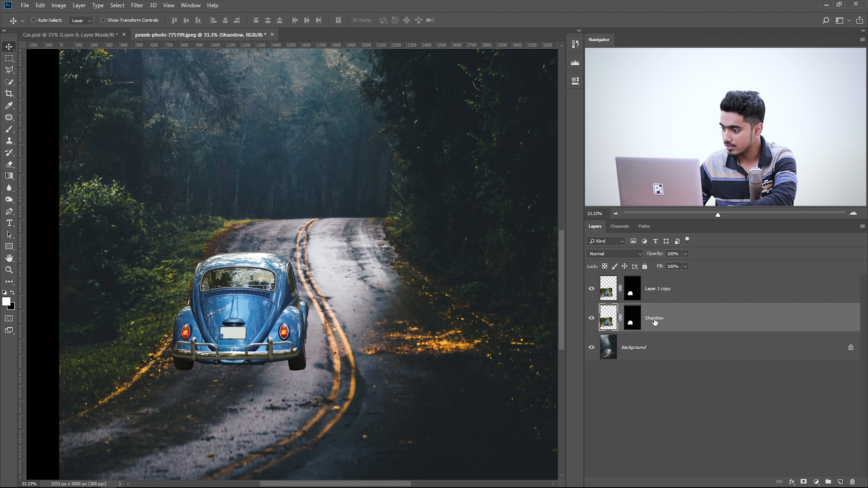
double_click(663, 289)
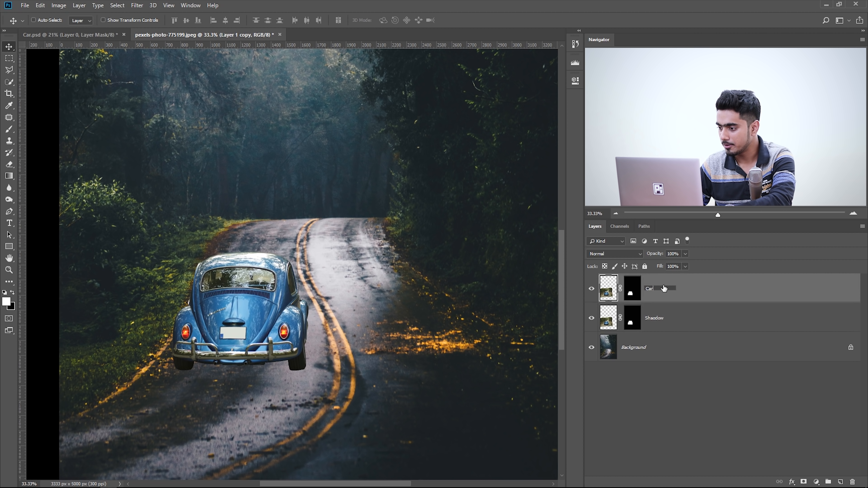
key("Return")
Reveal the original ground shadow under the car by painting the Shaodow layer's mask white with a soft brush of about 159 px.
left_click(661, 328)
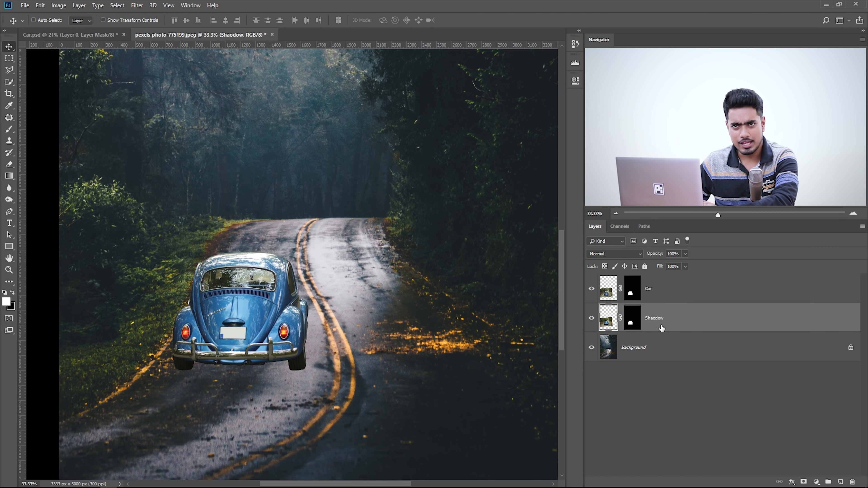
left_click(628, 321)
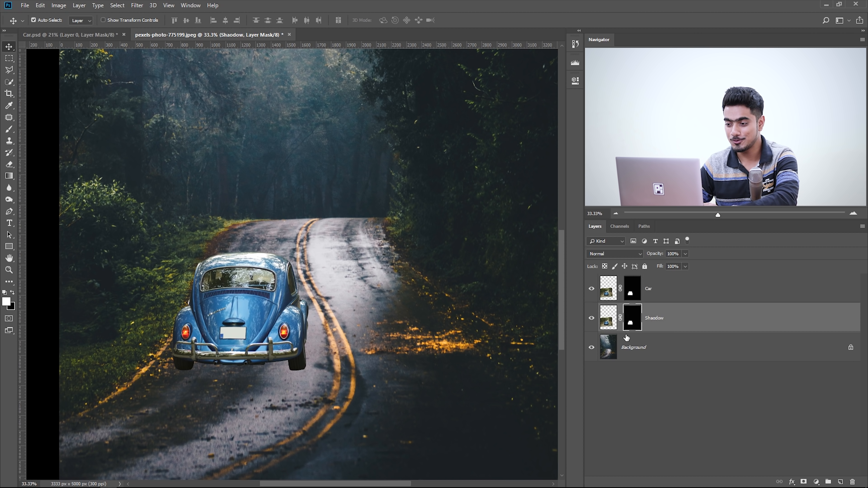
key("ctrl+plus")
key("ctrl+plus")
key("ctrl+plus")
left_click_drag(297, 318, 505, 70, "space")
left_click(9, 130)
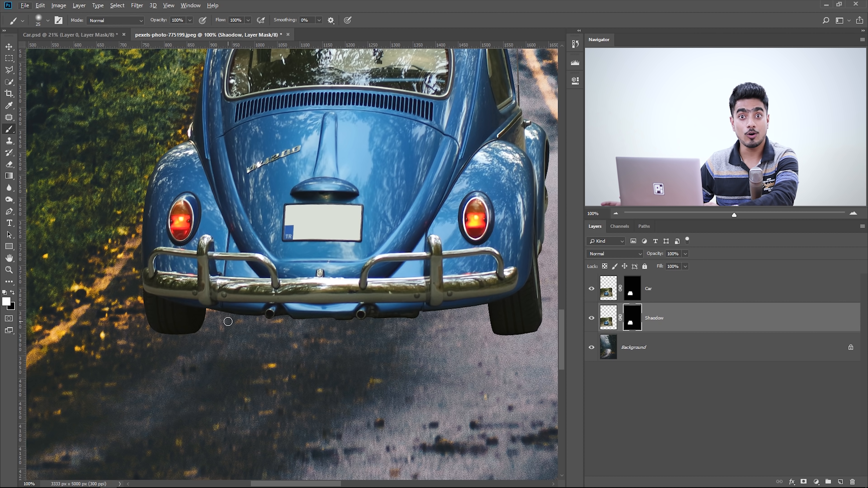
right_click(235, 319, "alt")
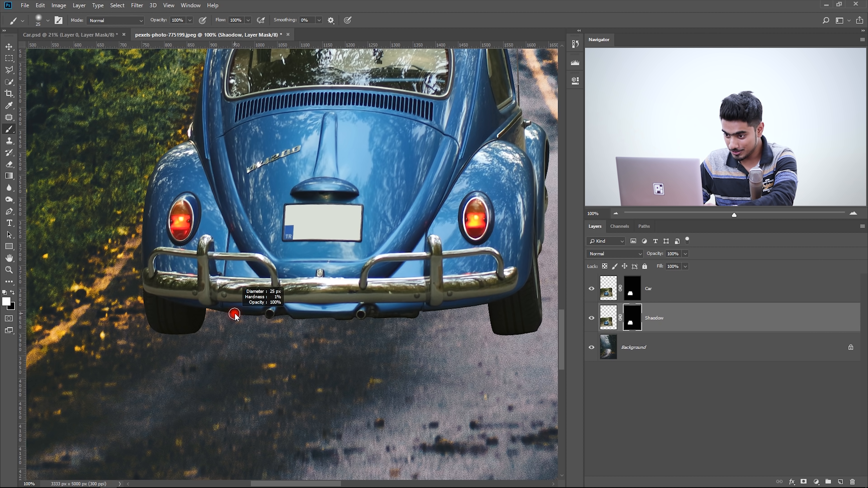
mouse_move(234, 314)
left_mouse_down()
mouse_move(292, 319)
mouse_move(248, 325)
left_mouse_up()
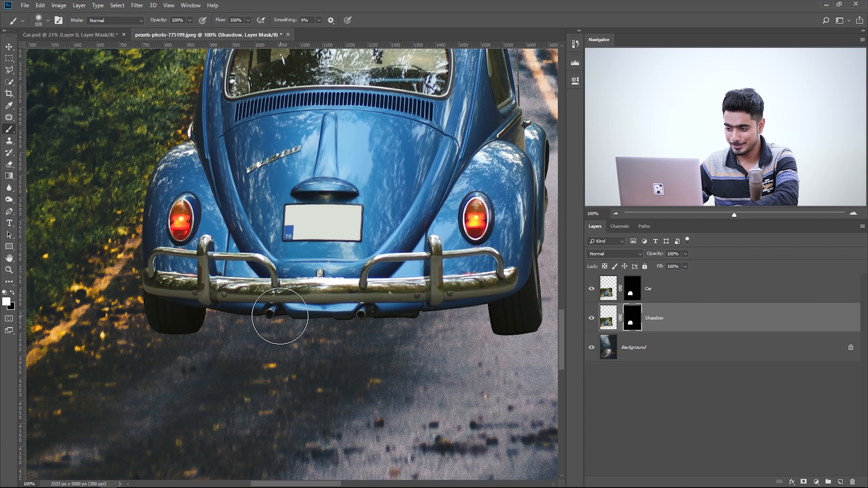
mouse_move(277, 310)
left_mouse_down()
mouse_move(252, 291)
mouse_move(236, 301)
mouse_move(239, 327)
mouse_move(226, 321)
mouse_move(235, 321)
mouse_move(237, 306)
mouse_move(306, 314)
mouse_move(434, 305)
mouse_move(499, 314)
mouse_move(458, 329)
mouse_move(286, 341)
mouse_move(355, 349)
mouse_move(252, 334)
mouse_move(213, 339)
mouse_move(163, 321)
left_mouse_up()
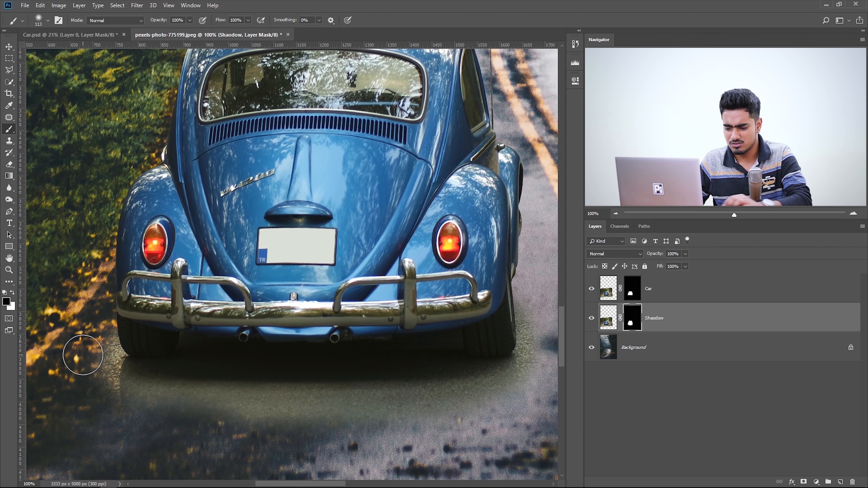
key("x")
key("x")
key("bracketleft")
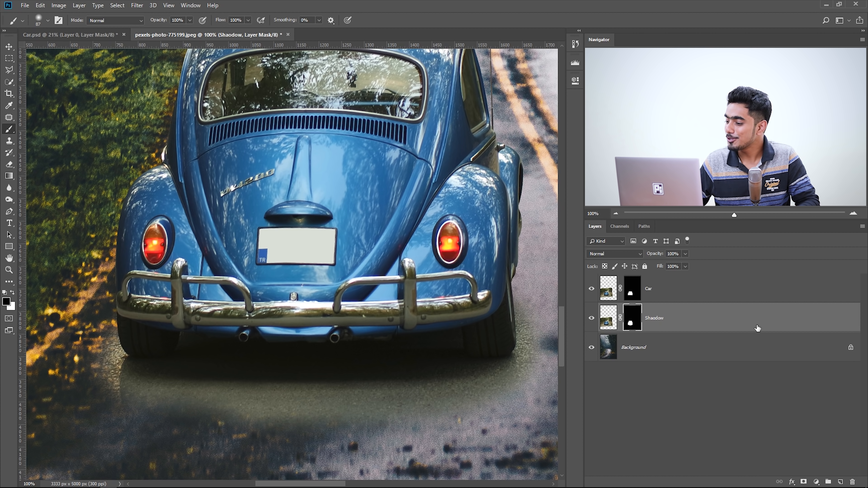
Open the blending options of the Shaodow layer and place the dialog clear of the car's shadow area.
double_click(828, 318)
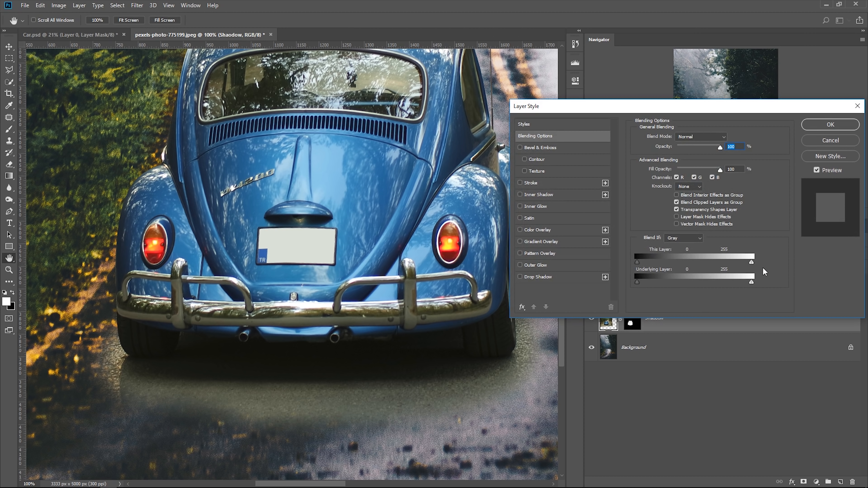
left_click_drag(735, 258, 768, 246)
left_click_drag(708, 113, 525, 88)
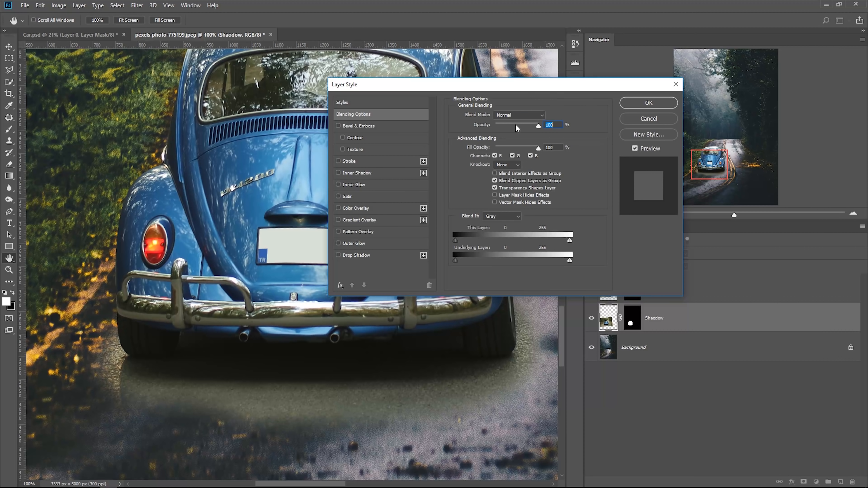
left_click_drag(492, 88, 687, 270)
Try lowering the Underlying Layer white limit to 123 and 133 in Blend If, and restore it to 255.
left_click_drag(761, 444, 702, 437)
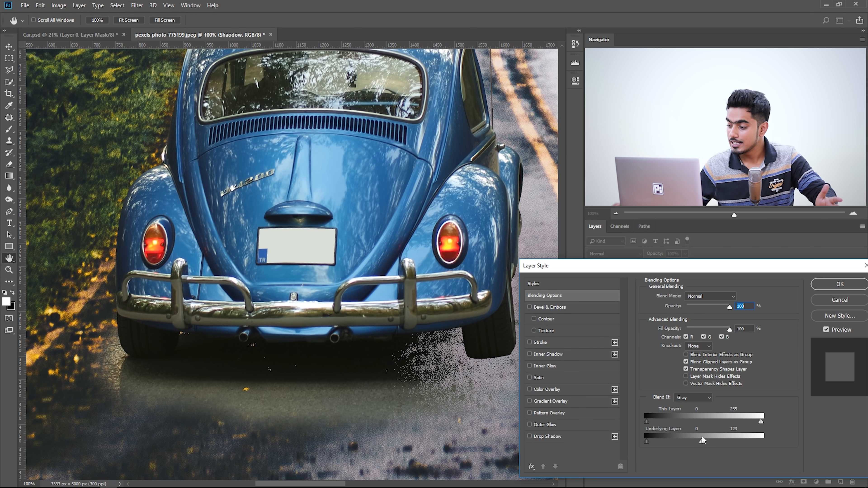
left_click_drag(701, 441, 707, 442)
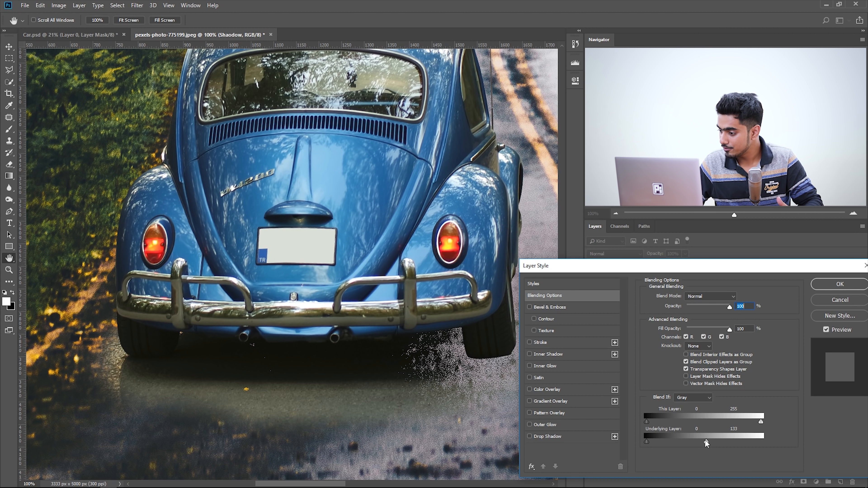
left_click_drag(707, 443, 766, 441)
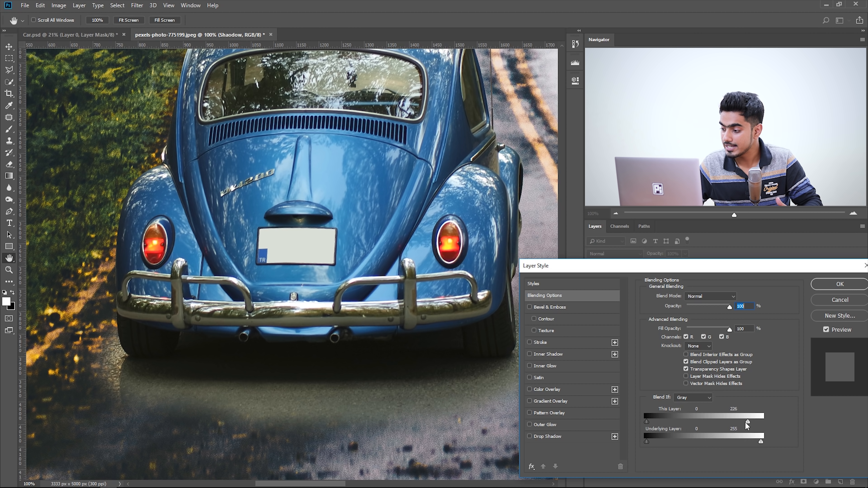
Blend the Shaodow layer's bright ground away by splitting the This Layer white limit to 7 / 32 in Blend If.
left_click_drag(733, 425, 719, 424)
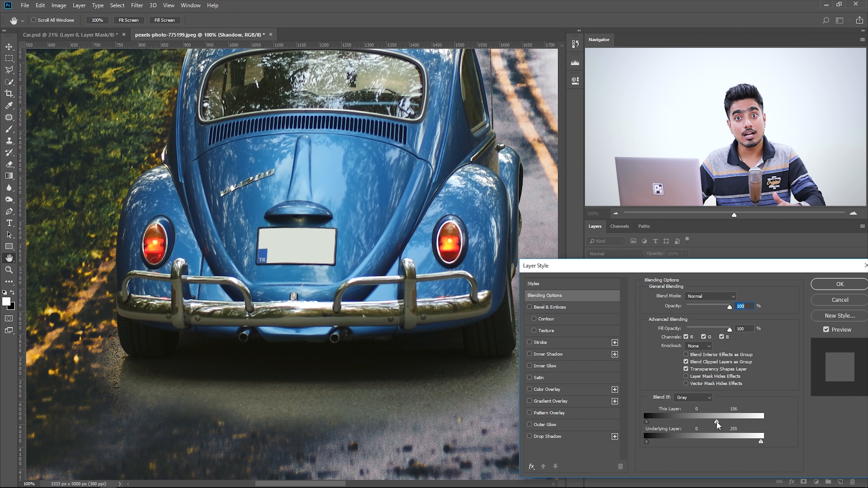
left_click_drag(717, 423, 663, 424)
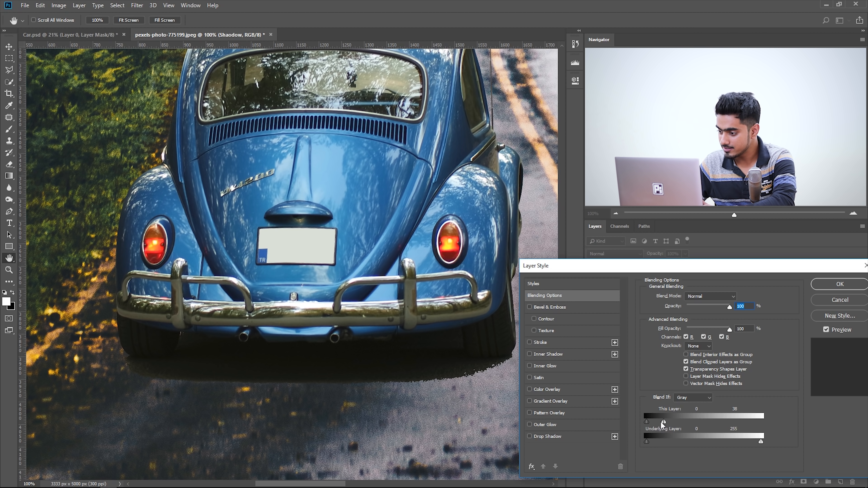
mouse_move(660, 421)
left_mouse_down()
mouse_move(635, 422)
mouse_move(649, 425)
left_mouse_up()
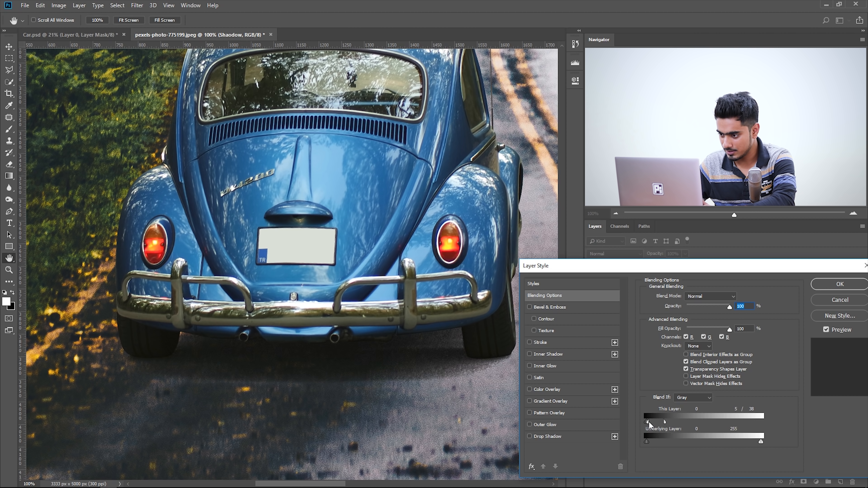
mouse_move(666, 422)
left_mouse_down()
mouse_move(679, 424)
mouse_move(650, 420)
left_mouse_up()
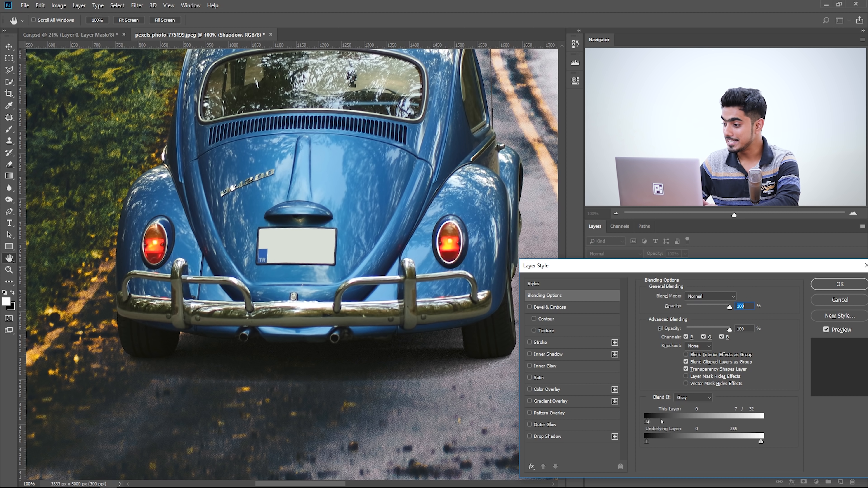
Apply the Shaodow layer's Blend If settings and inspect the shadow up close beside the car's right rear wheel.
left_click(853, 283)
key("b")
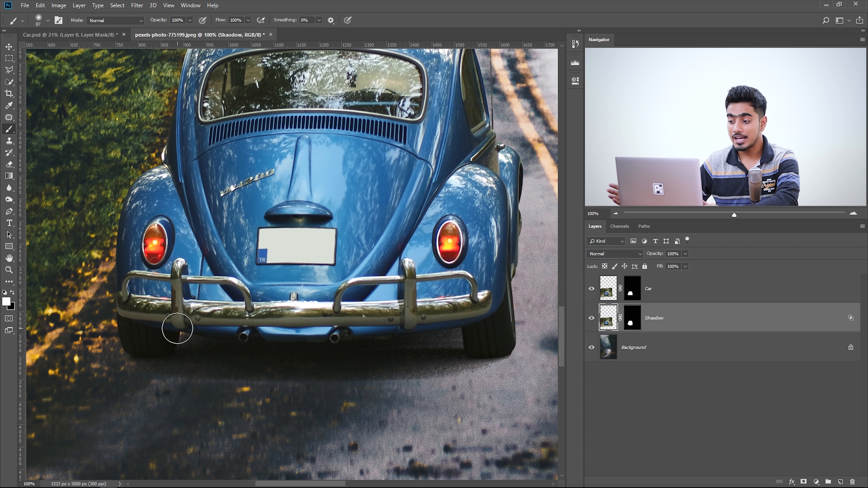
key("ctrl+plus")
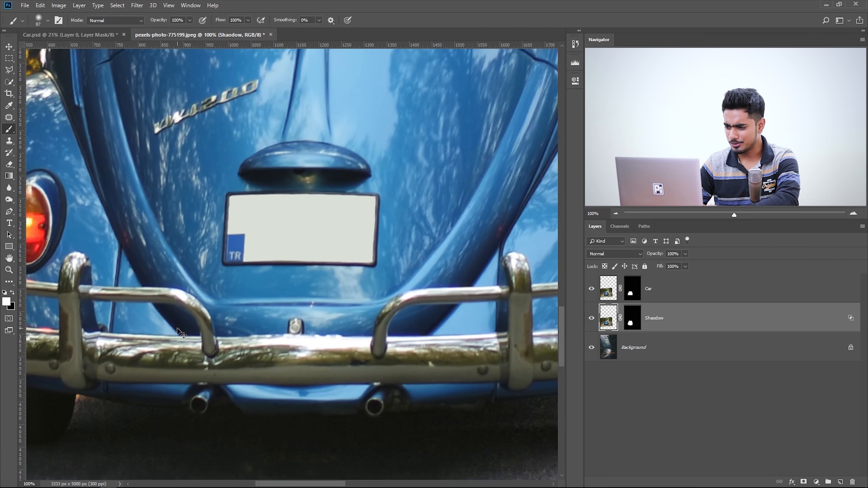
left_click_drag(348, 299, 223, 150)
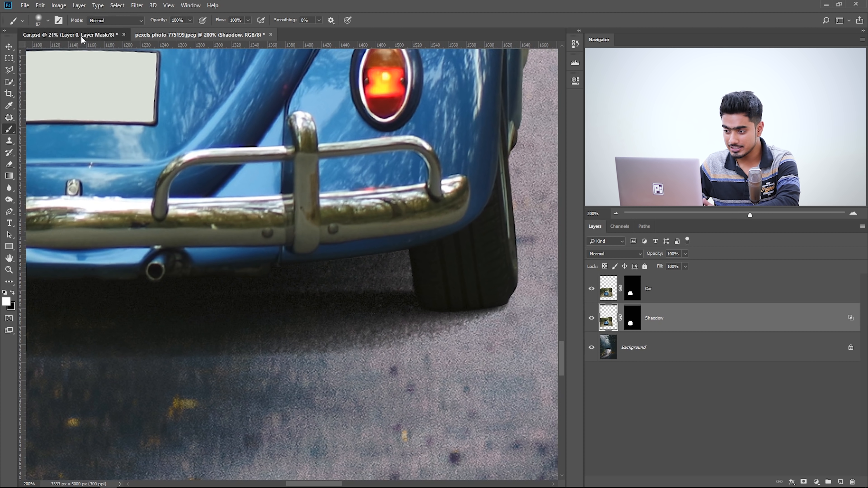
View the original car photo with its layer mask disabled for comparison, and return to the forest road composite.
left_click(69, 34)
left_click(645, 286, "shift")
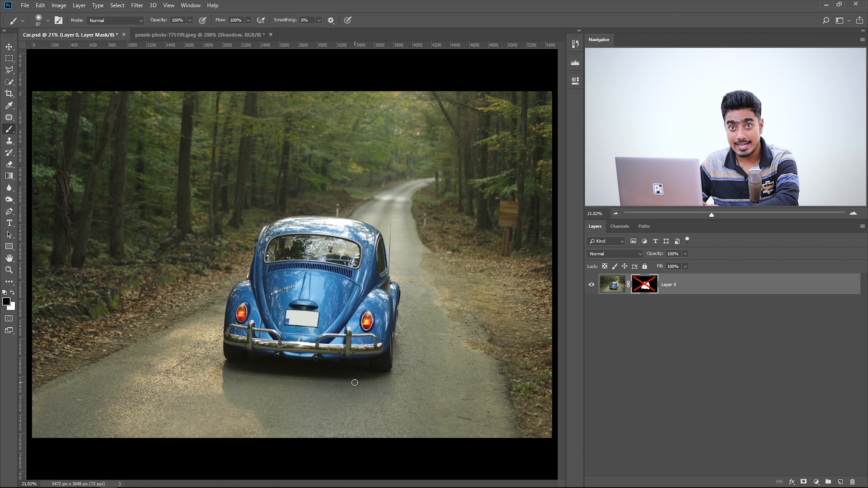
left_click(171, 35)
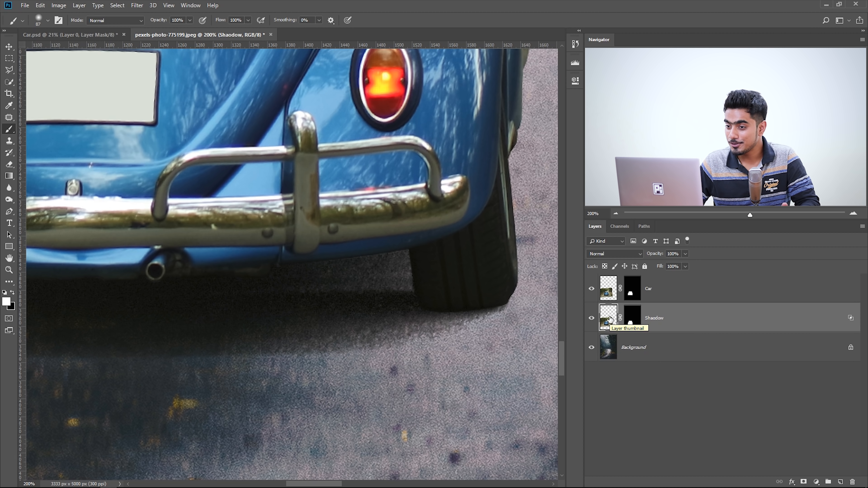
Soften the grainy shadow on the Shaodow layer with a Gaussian Blur of about 1.8 pixels radius.
left_click(136, 5)
mouse_move(199, 108)
left_click(268, 143)
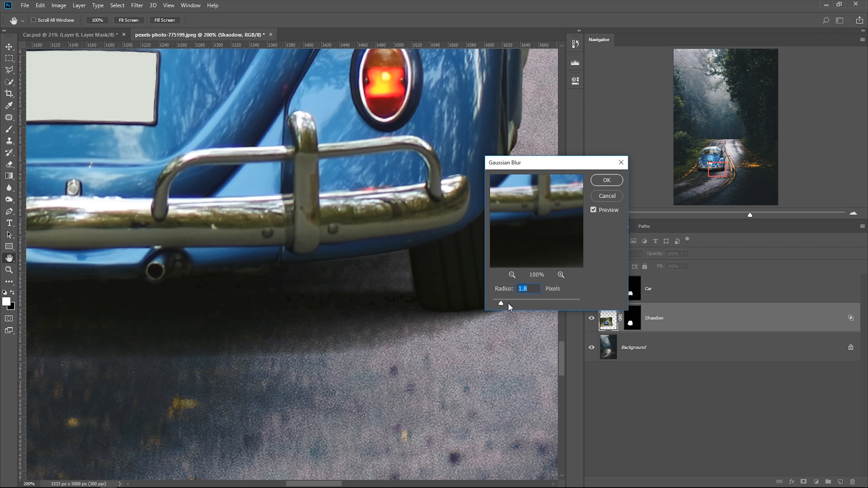
left_click(495, 303)
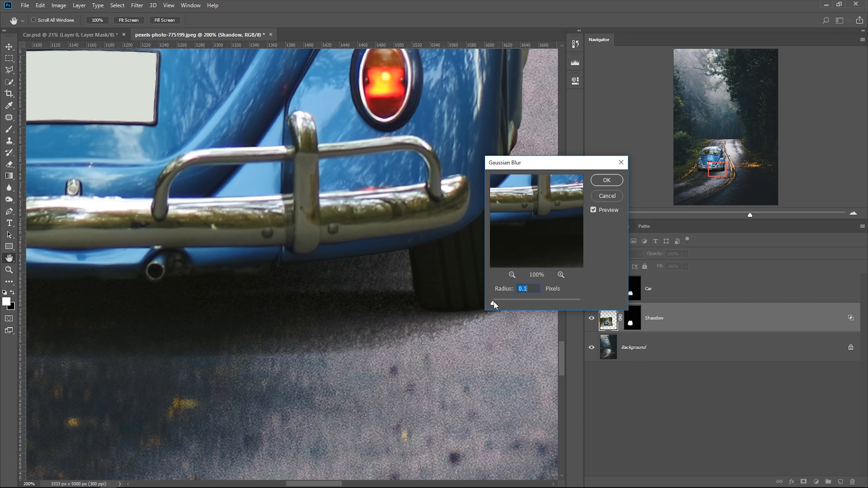
left_click_drag(495, 300, 522, 299)
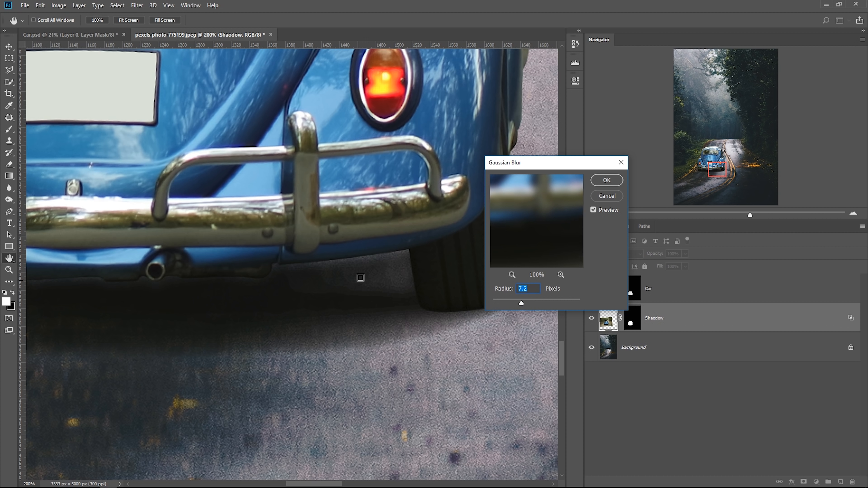
left_click_drag(520, 302, 497, 302)
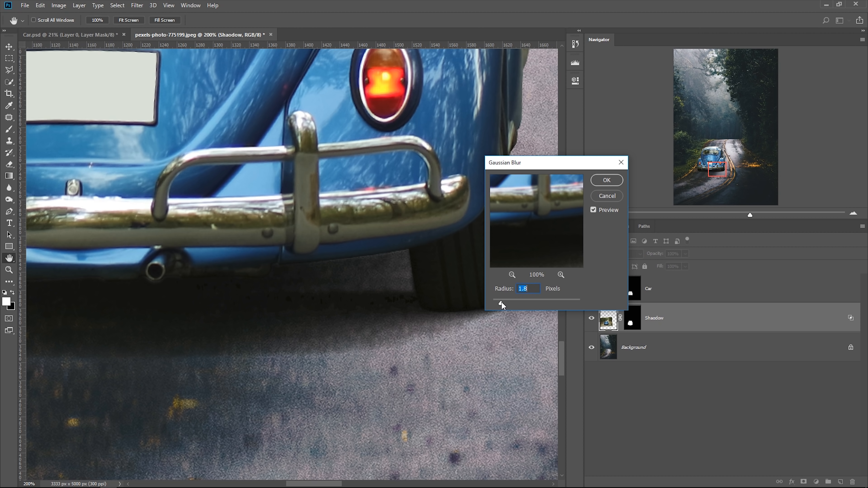
left_click_drag(501, 302, 500, 302)
left_click(606, 181)
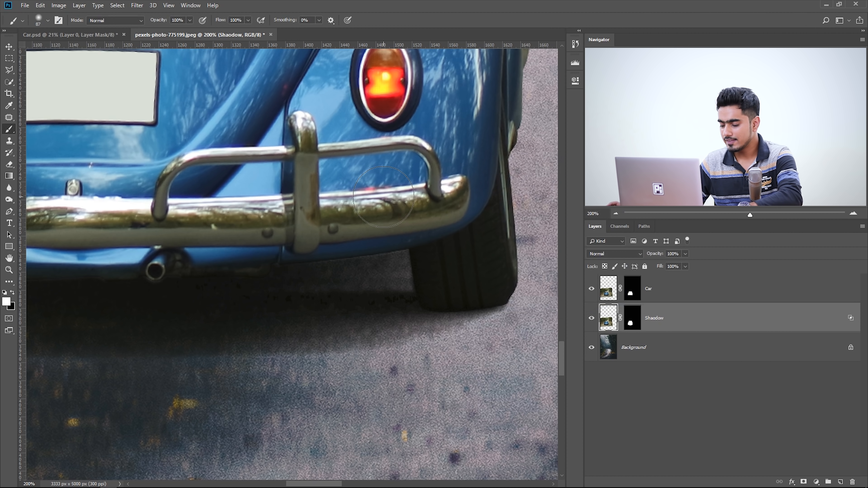
Examine the car and its blended shadow in the whole composite and at 50% zoom against the surrounding road.
key("ctrl+0")
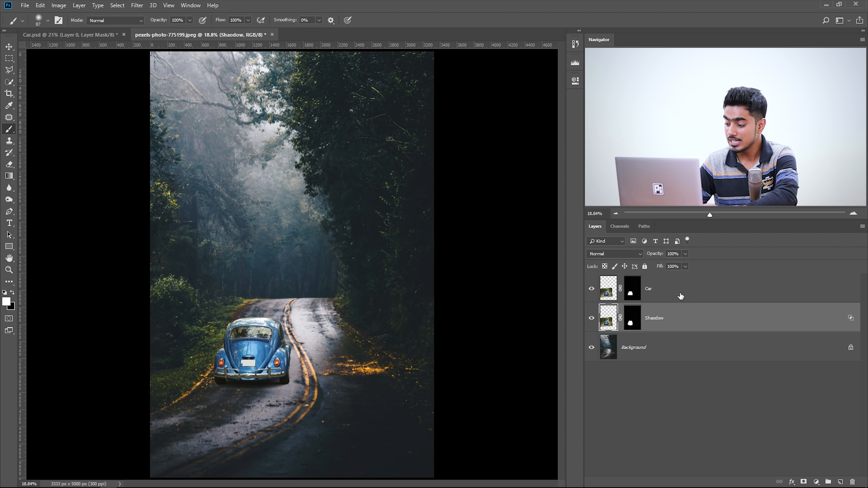
key("ctrl+plus")
key("ctrl+plus")
key("ctrl+plus")
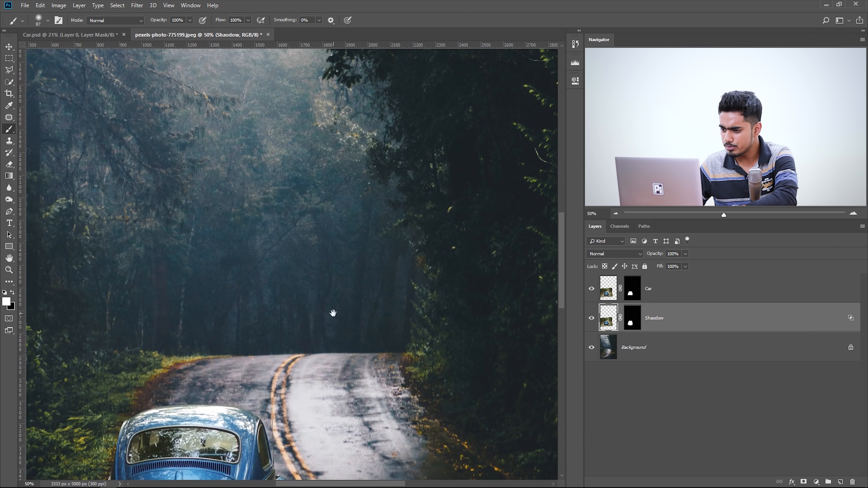
left_click_drag(342, 310, 292, 71)
left_click_drag(396, 306, 288, 41)
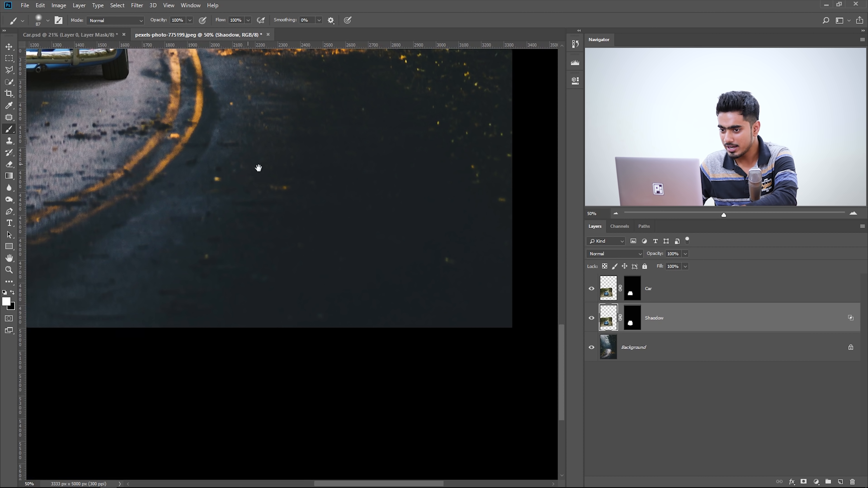
left_click_drag(248, 164, 425, 289)
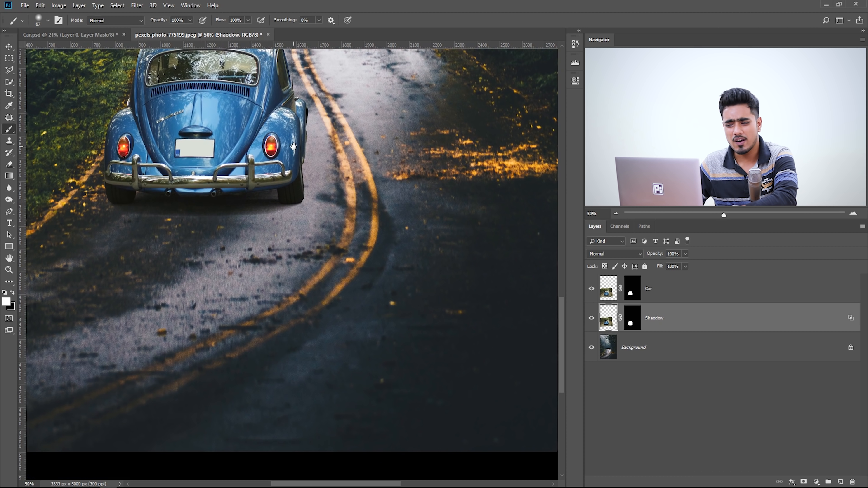
left_click_drag(293, 149, 264, 201)
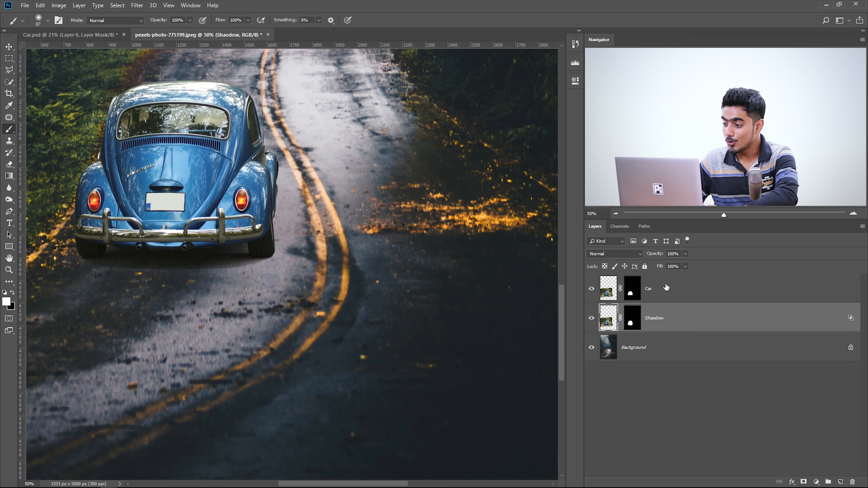
Group the Car and Shaodow layers and name the group "Car Total".
left_click(718, 289, "shift")
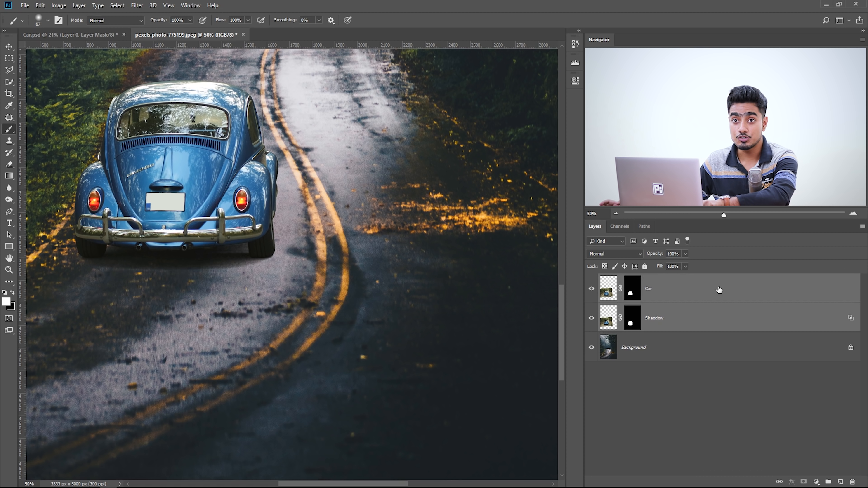
key("ctrl+g")
double_click(626, 279)
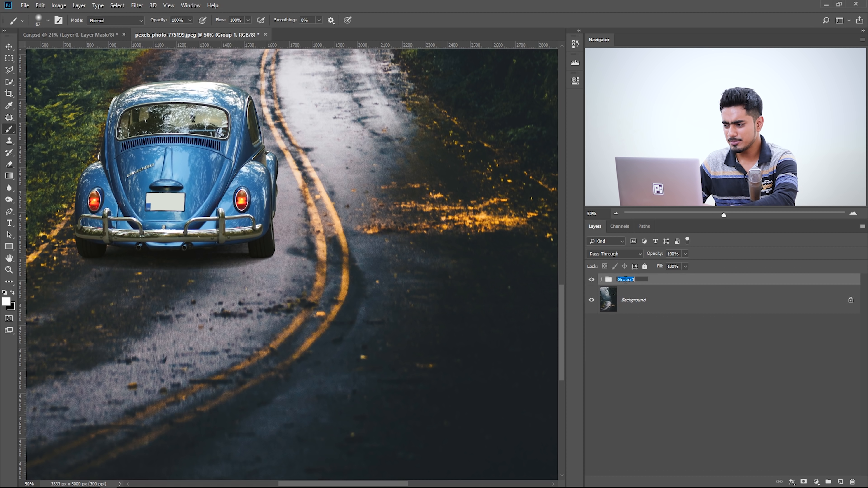
type("Car Tot")
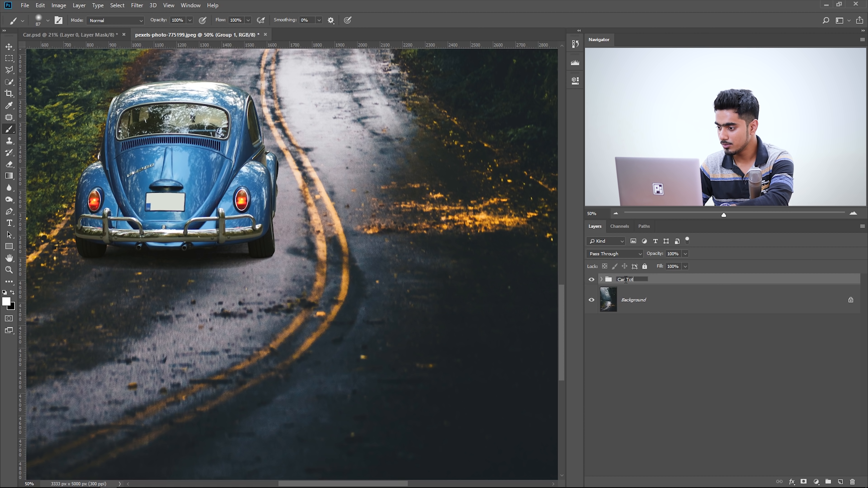
key("Return")
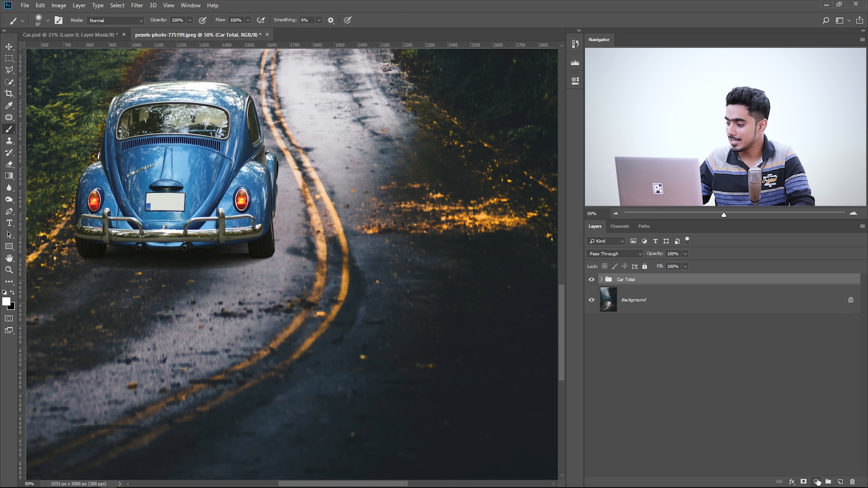
Add a Curves adjustment above the Car Total group and pull the RGB curve's midpoint slightly down to darken the midtones.
left_click(817, 481)
left_click(811, 364)
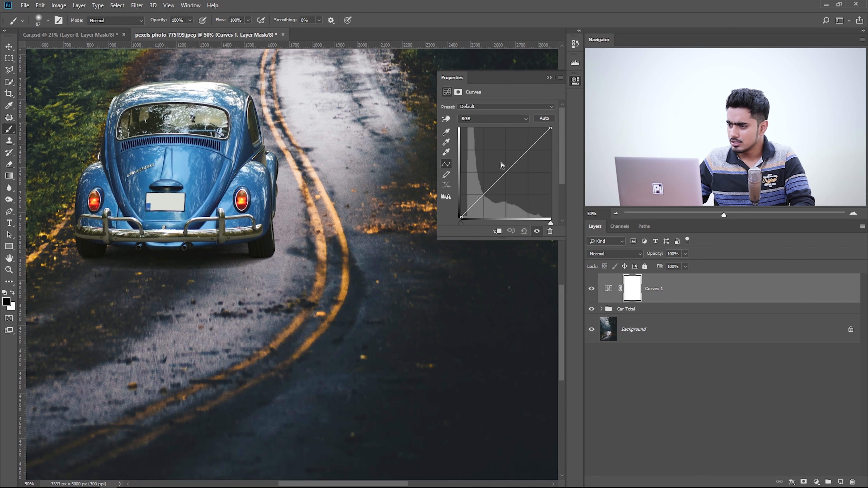
left_click_drag(510, 169, 512, 174)
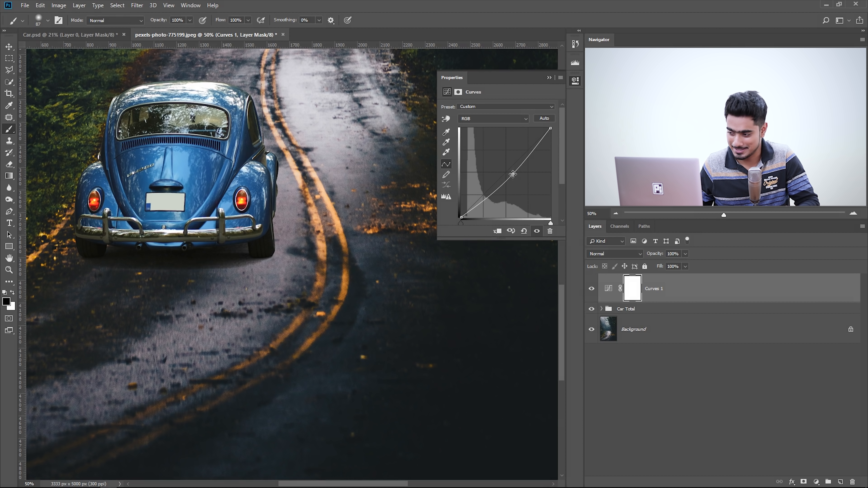
Try the Curves adjustment clipped and unclipped on the Car Total group, and lower its RGB midpoint slightly further.
left_click(497, 232)
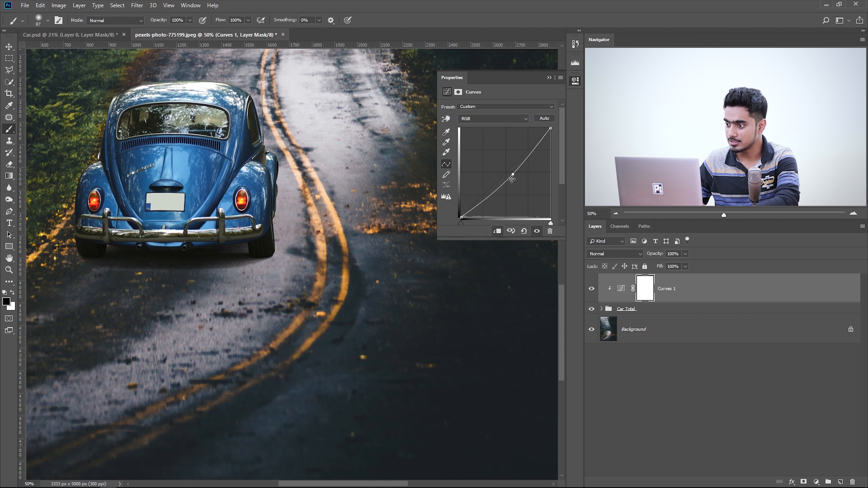
left_click_drag(513, 174, 513, 175)
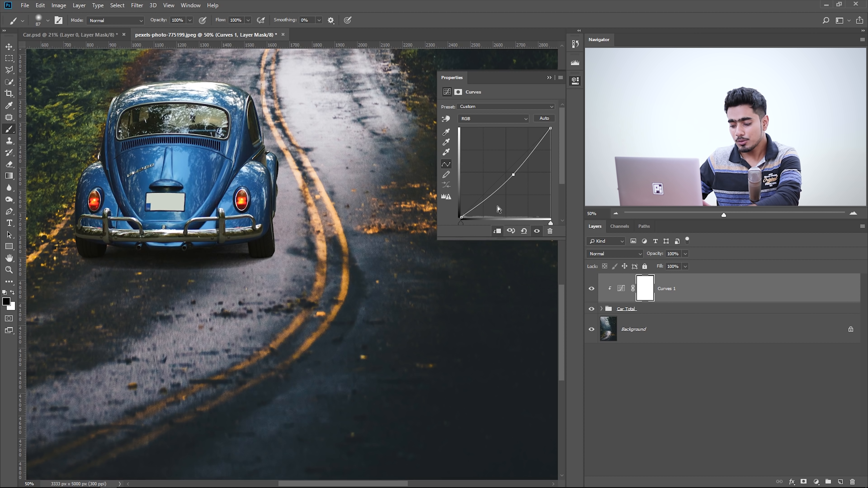
left_click(497, 232)
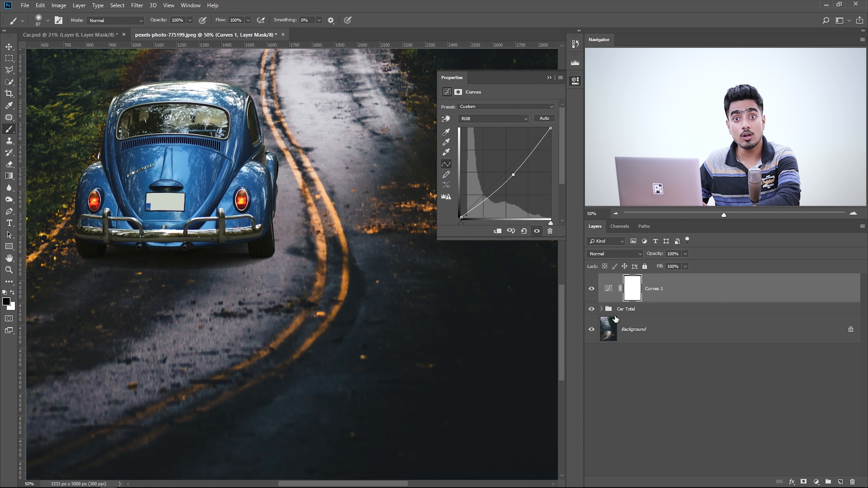
left_click(685, 303, "alt")
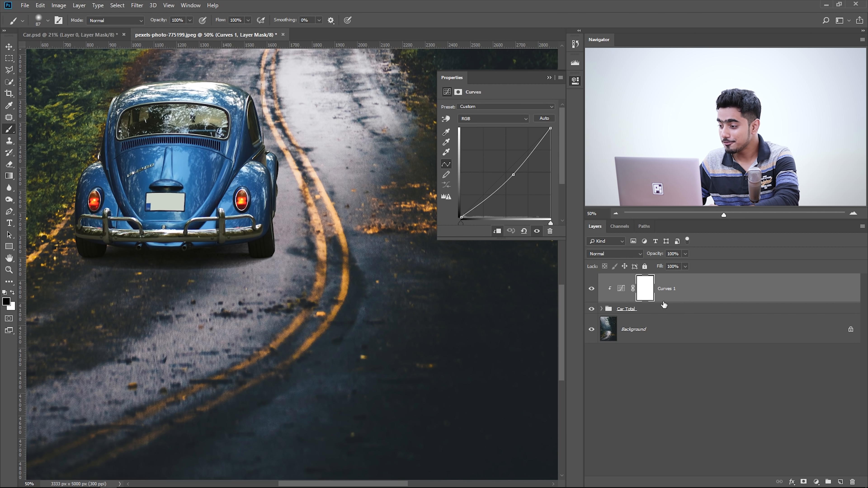
left_click(674, 303, "alt")
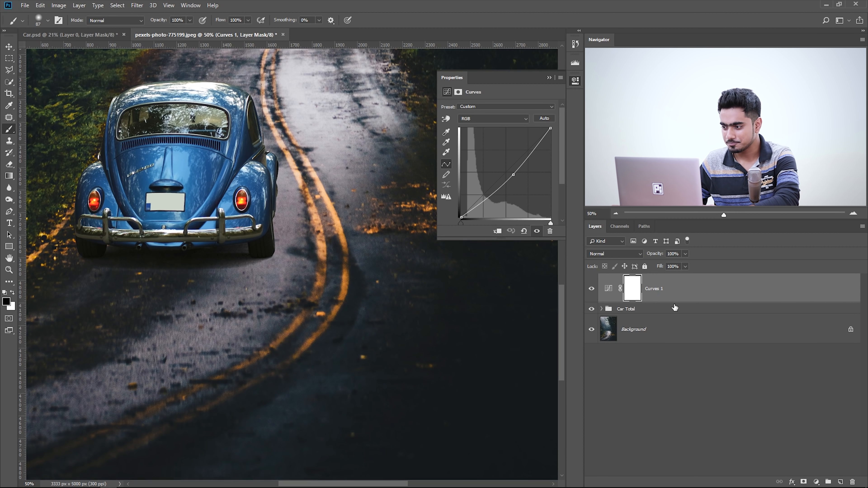
mouse_move(513, 175)
left_mouse_down()
mouse_move(509, 161)
mouse_move(511, 176)
left_mouse_up()
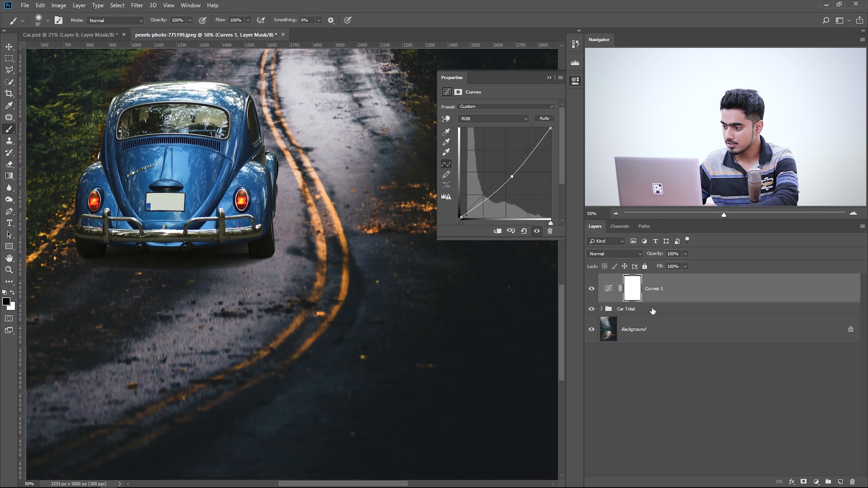
Group the Curves 1 adjustment with the Car Total group and set the new group's blend mode to Normal.
left_click(653, 310)
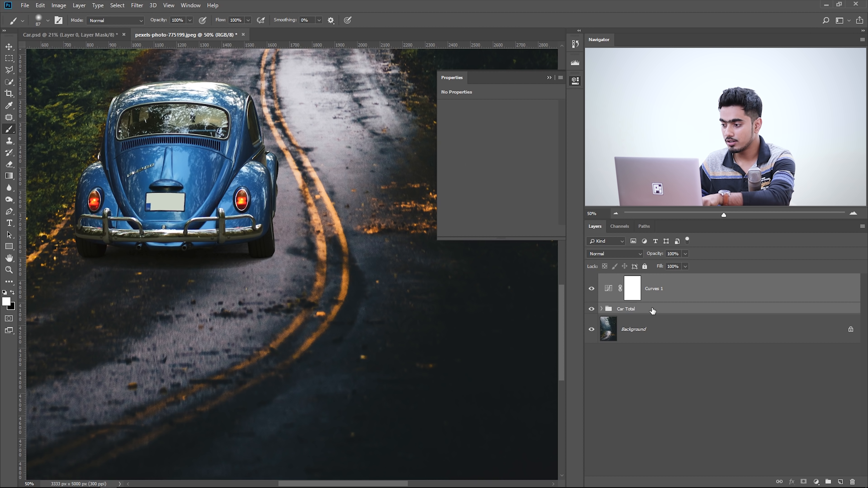
key("ctrl+g")
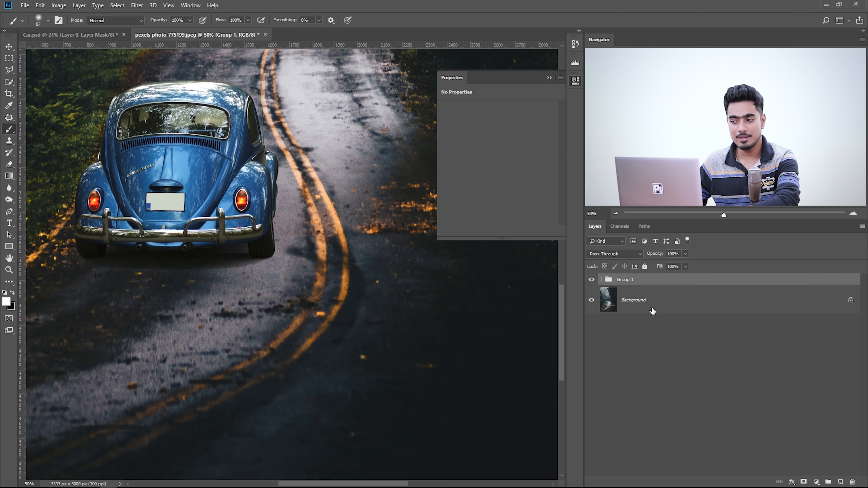
left_click(609, 253)
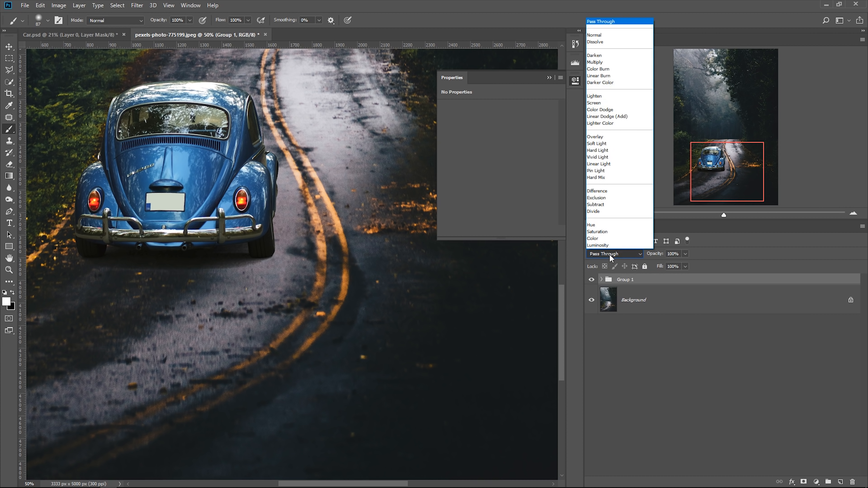
left_click(595, 35)
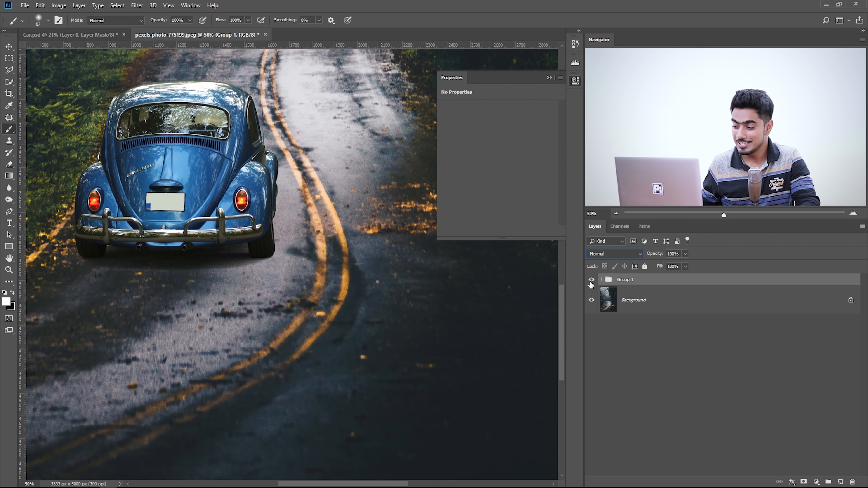
Raise the RGB midpoint of the Curves 1 adjustment inside Group 1 back to nearly the straight diagonal.
left_click(601, 280)
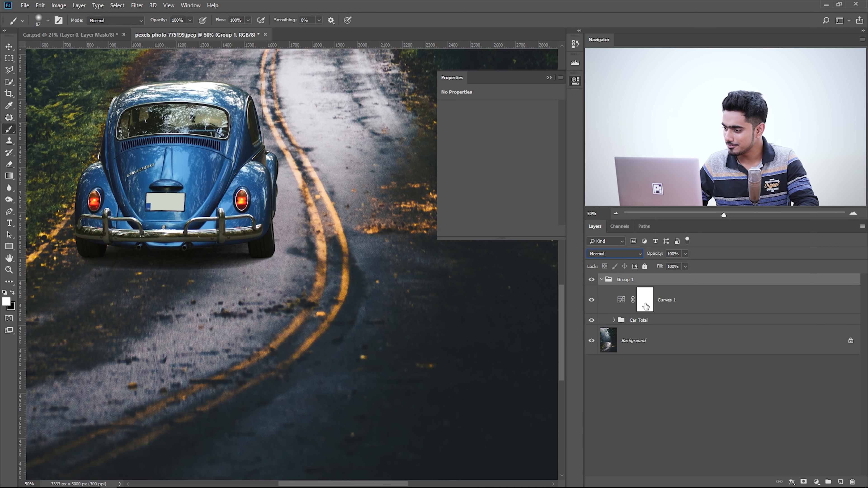
left_click(667, 304)
mouse_move(513, 177)
left_mouse_down()
mouse_move(504, 154)
mouse_move(509, 170)
left_mouse_up()
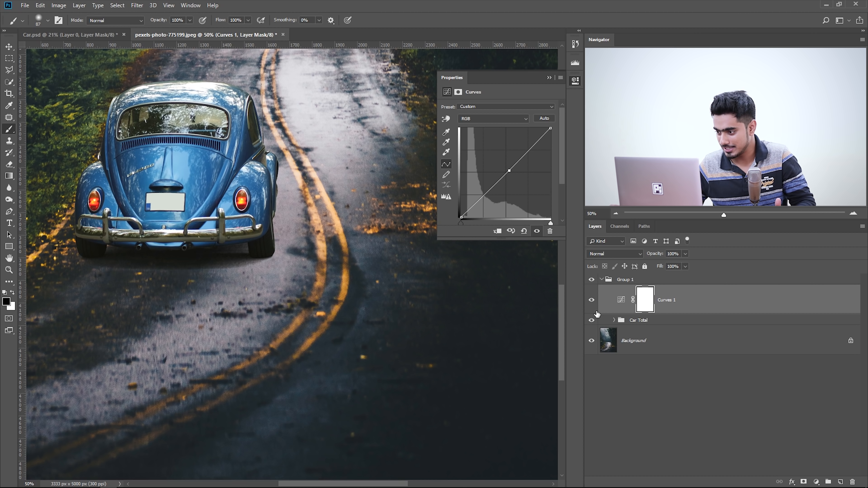
Rename Group 1 as "Car with Adjustments".
left_click(626, 280)
double_click(625, 280)
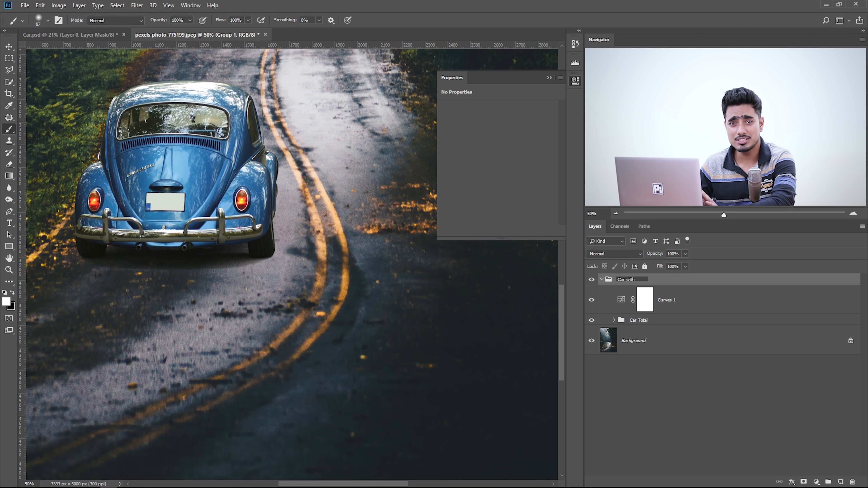
type("Car with Adjustments")
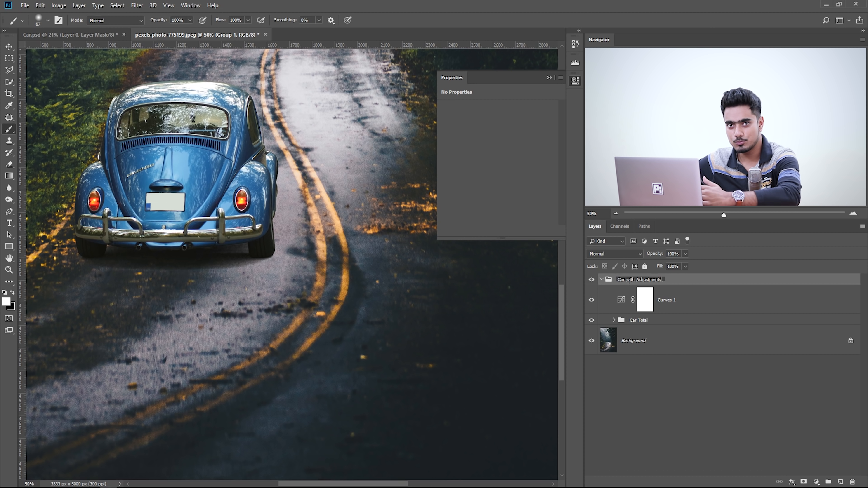
key("Return")
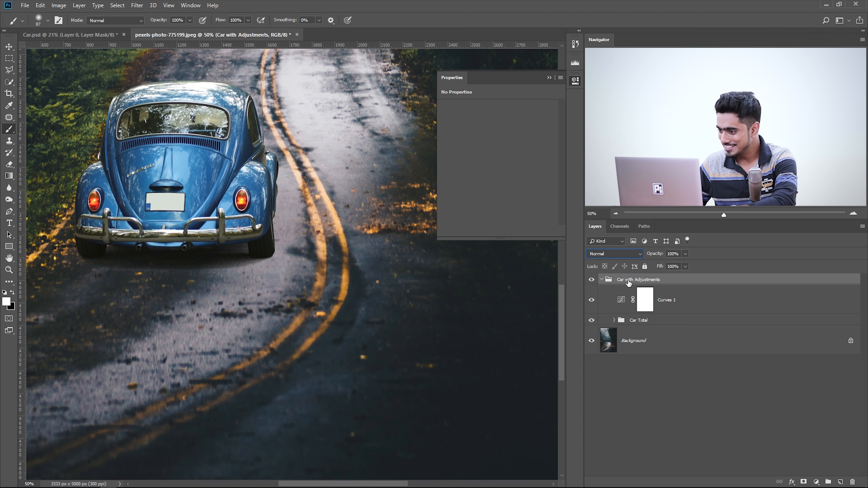
Pull the RGB midpoint of the Curves 1 adjustment slightly below the diagonal to darken the car's midtones.
left_click(605, 299)
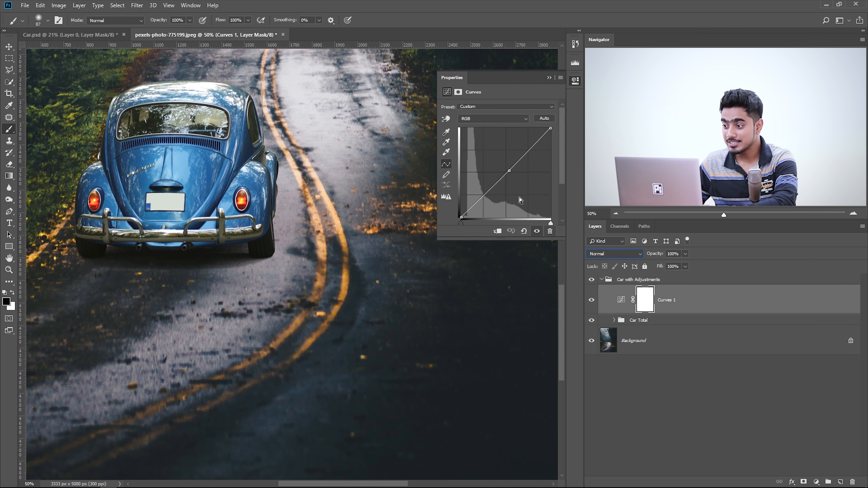
left_click(508, 172)
scroll(292, 258, "up", 6)
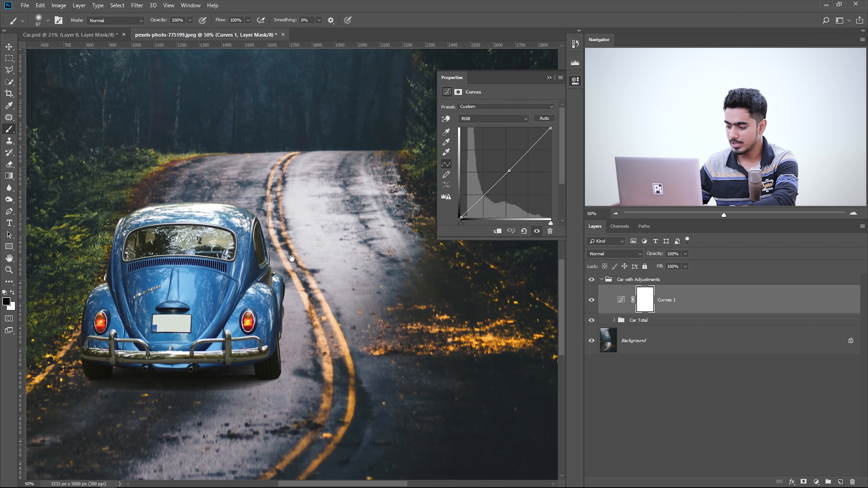
scroll(292, 259, "down", 1)
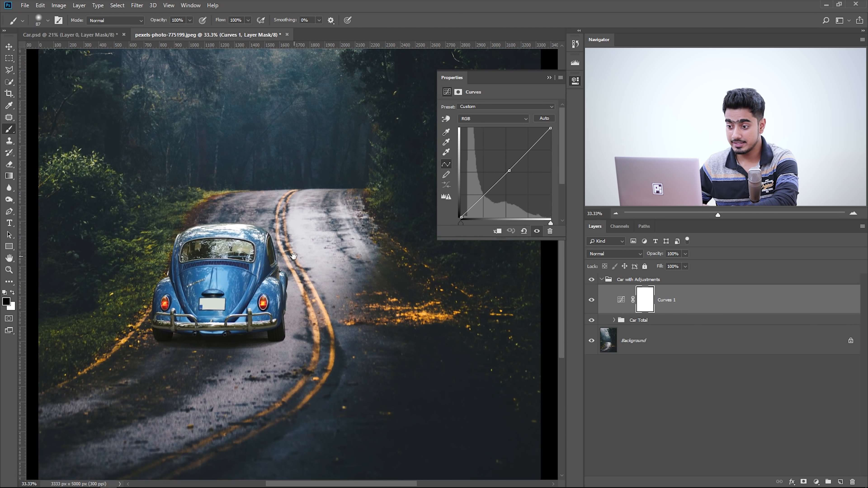
left_click_drag(293, 256, 270, 301)
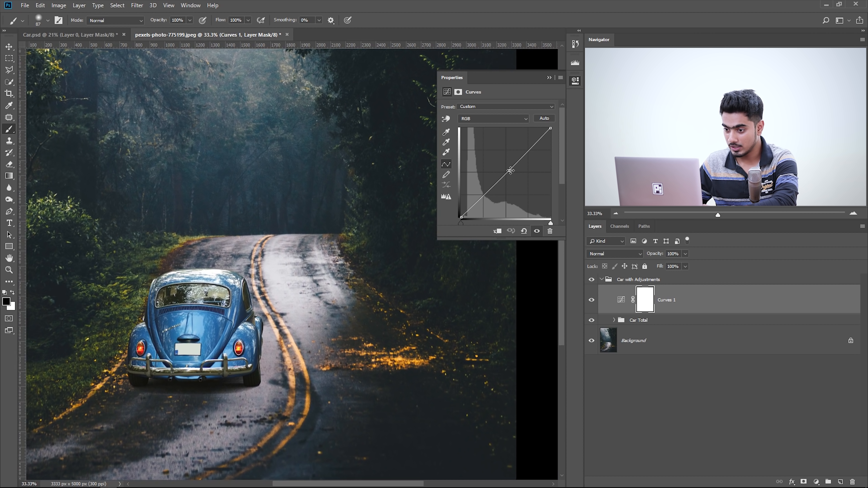
left_click_drag(510, 171, 512, 175)
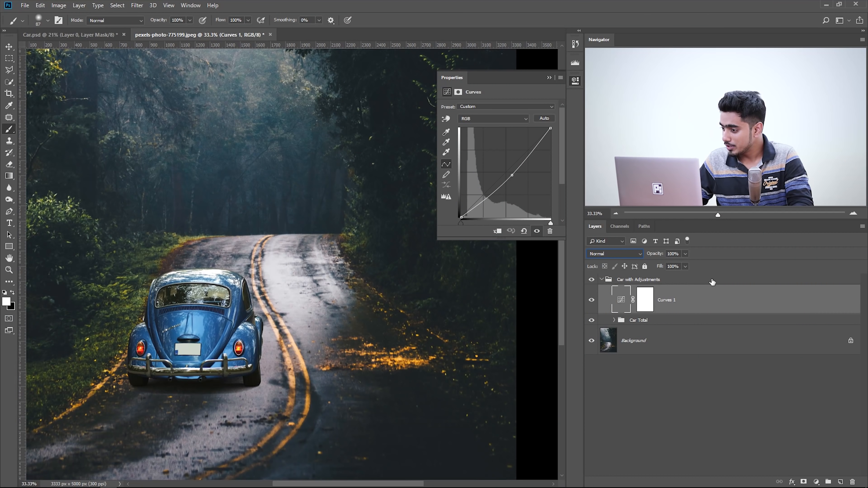
Add a white (ffffff) Solid Color fill layer above the Car with Adjustments group and set its blend mode to Color.
left_click(712, 281)
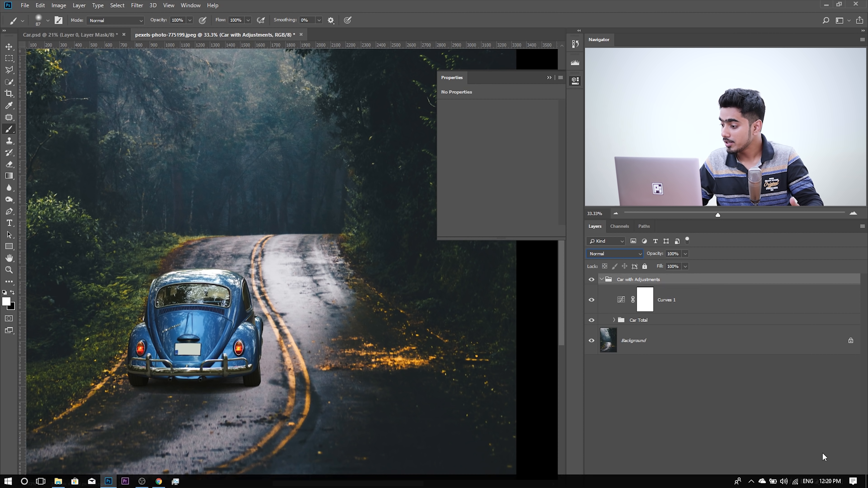
left_click(816, 482)
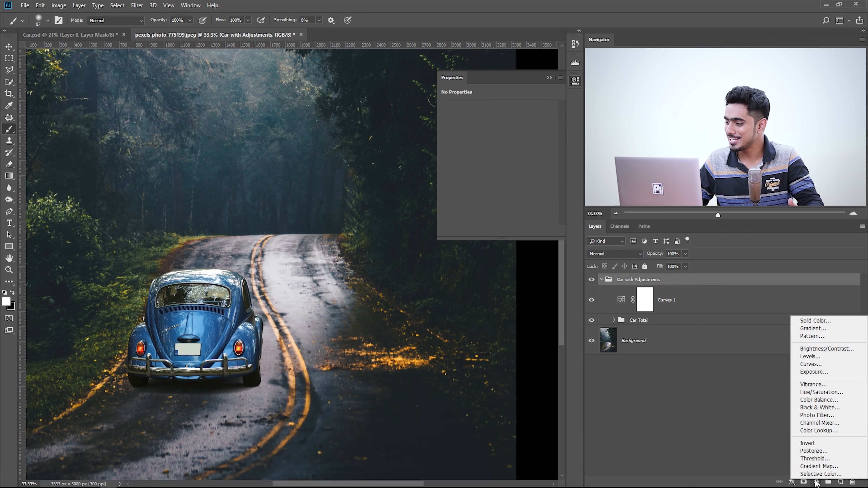
left_click(815, 320)
mouse_move(662, 273)
left_mouse_down()
mouse_move(618, 235)
mouse_move(610, 293)
mouse_move(598, 215)
left_mouse_up()
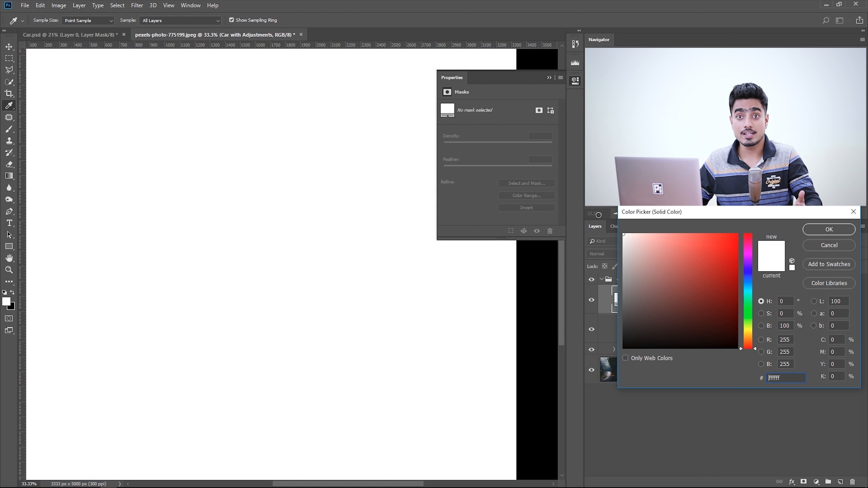
left_click(828, 229)
left_click_drag(698, 309, 644, 274)
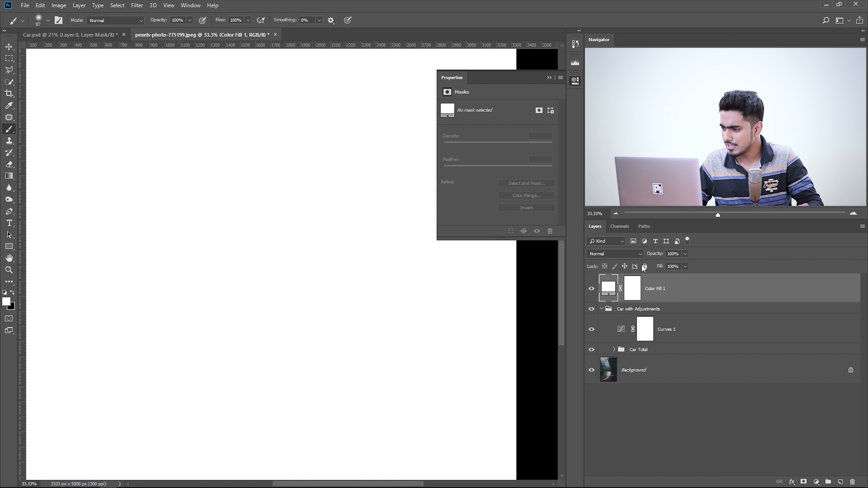
left_click(615, 254)
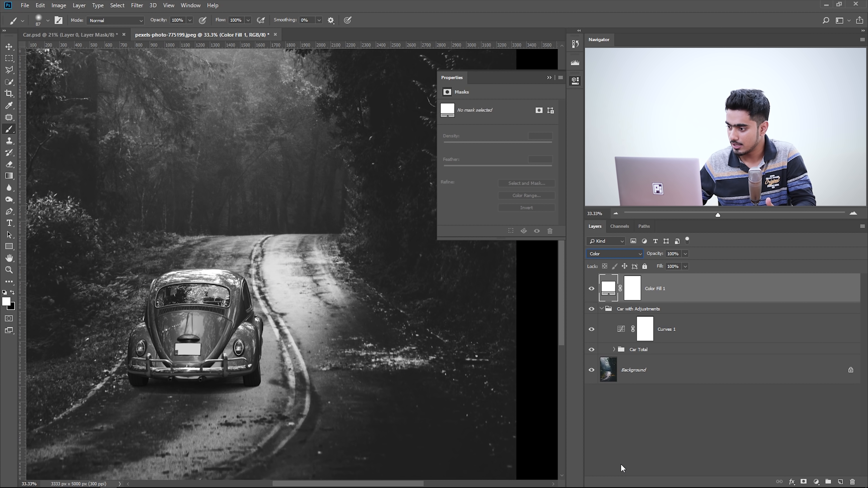
Readjust the Curves 1 RGB midpoint to slightly below the diagonal against the grayscale view, and delete the Color Fill 1 layer.
left_click(621, 329)
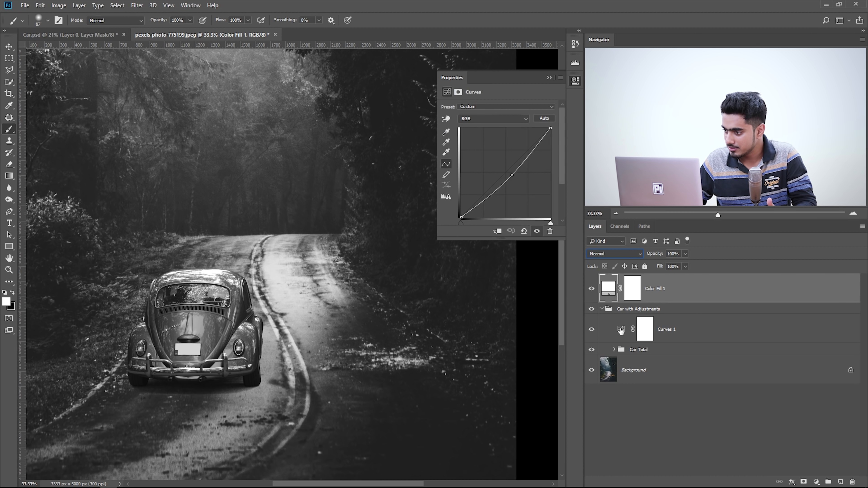
left_click_drag(512, 175, 507, 172)
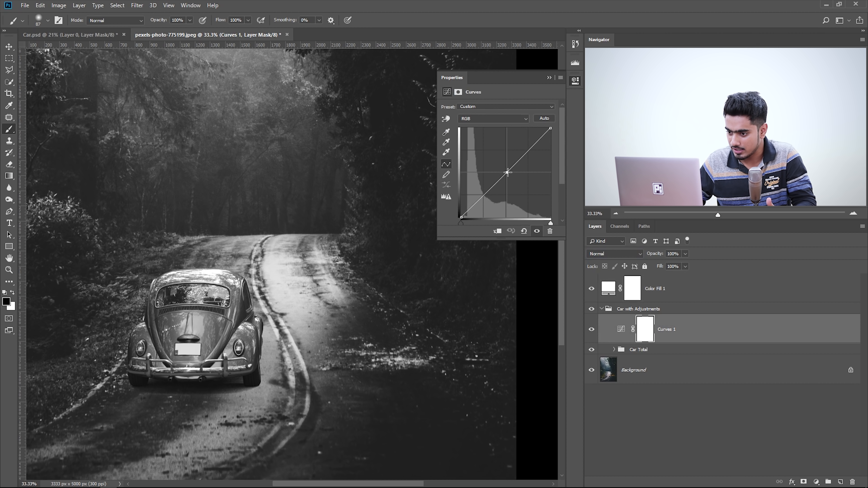
left_click_drag(507, 172, 511, 175)
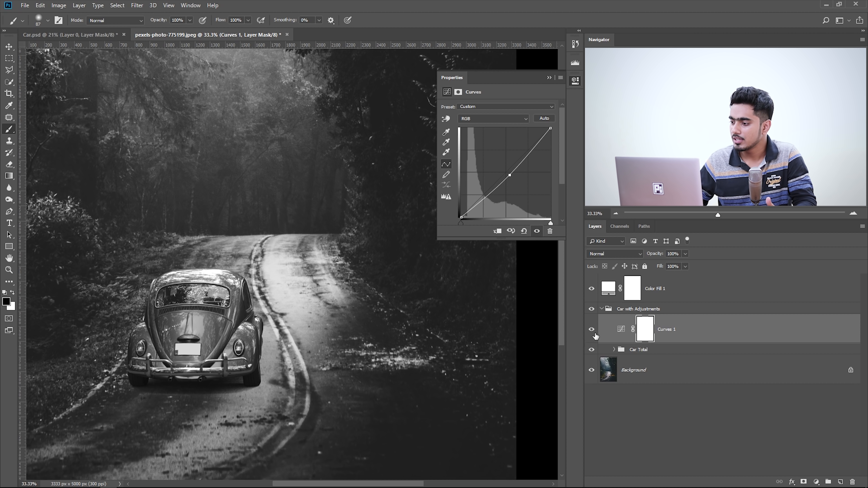
left_click(593, 290)
left_click_drag(633, 288, 851, 482)
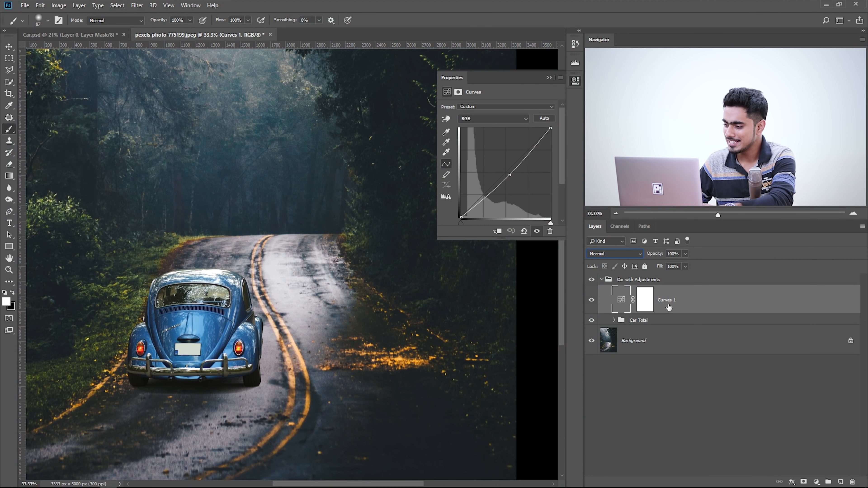
Rename the Curves 1 adjustment layer as "Light".
double_click(672, 300)
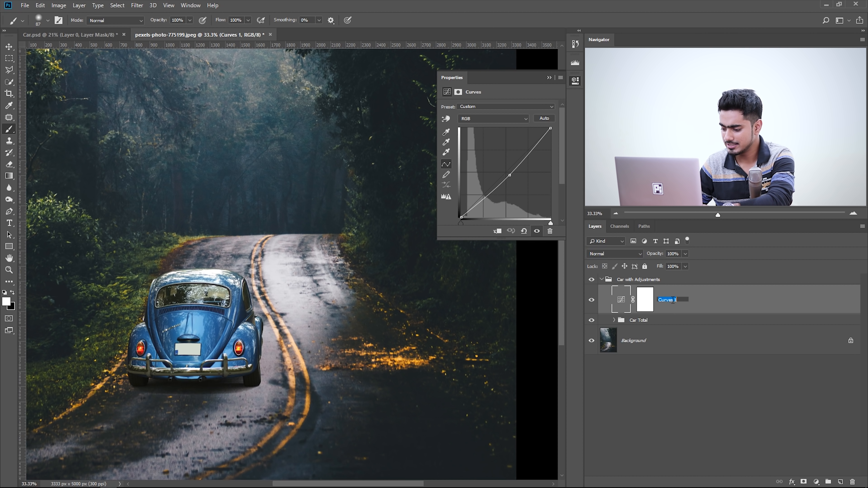
type("Light")
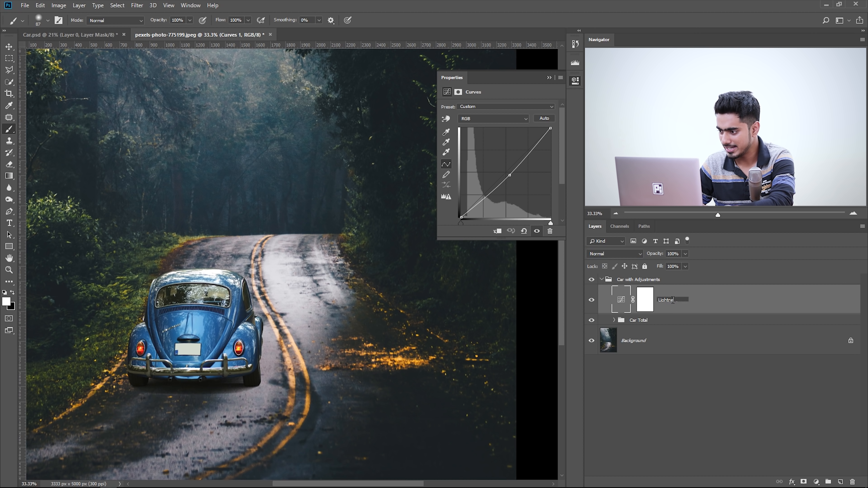
key("Return")
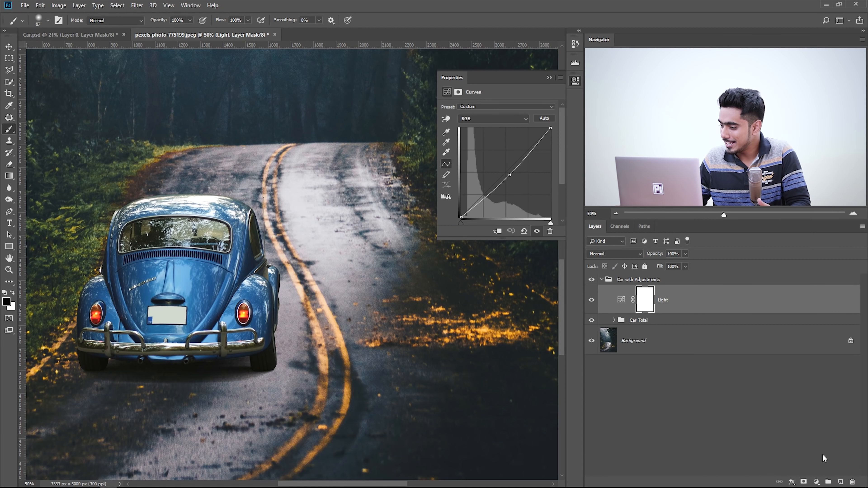
Add a second Curves adjustment above the Light layer inside the group and name it "Color".
left_click(817, 481)
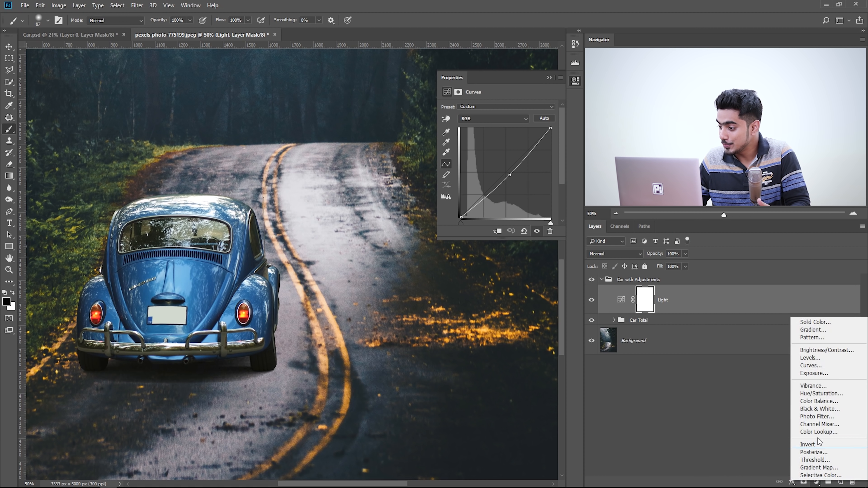
left_click(817, 366)
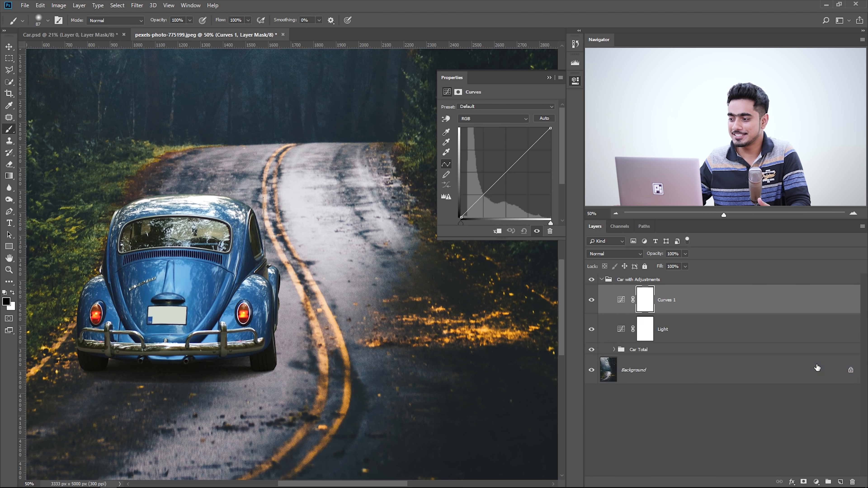
double_click(671, 301)
type("Color")
key("Return")
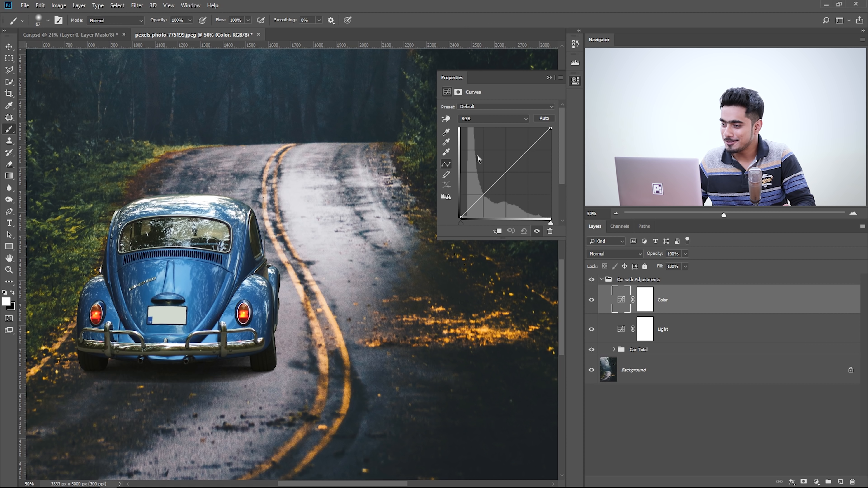
Shape the Color layer's Red channel curve into a gentle S, lowering red in the shadows and slightly raising it in the highlights.
left_click(496, 119)
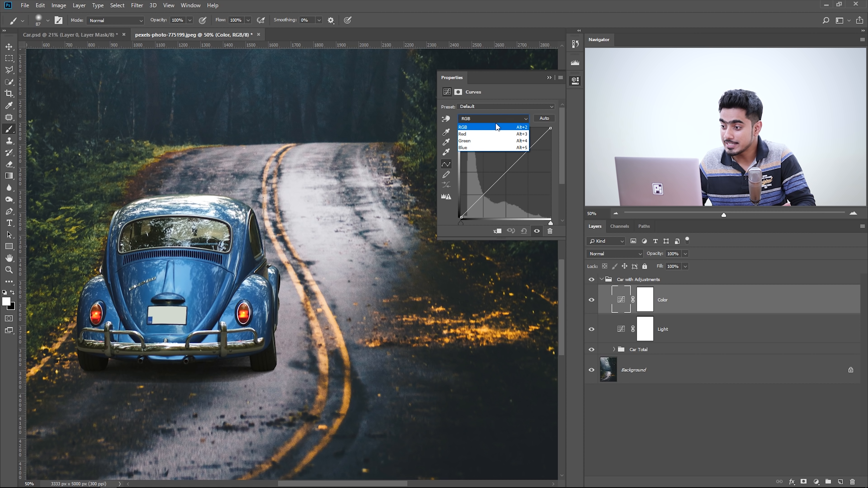
left_click(497, 135)
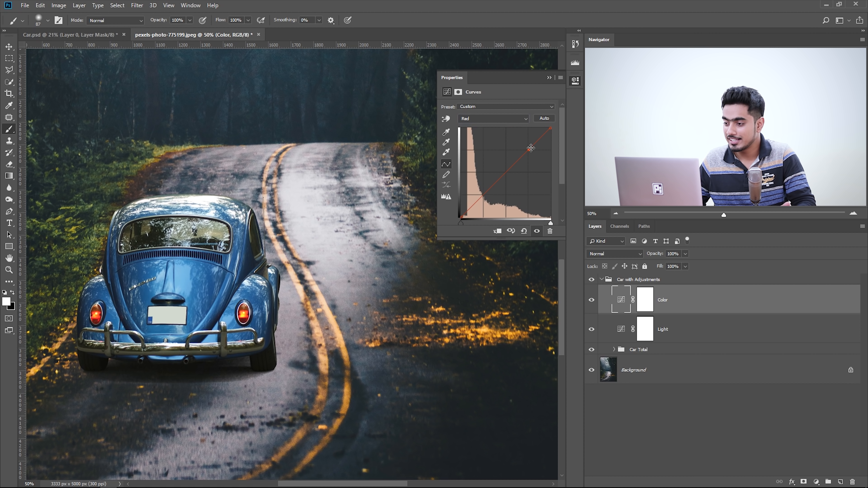
left_click_drag(529, 150, 529, 145)
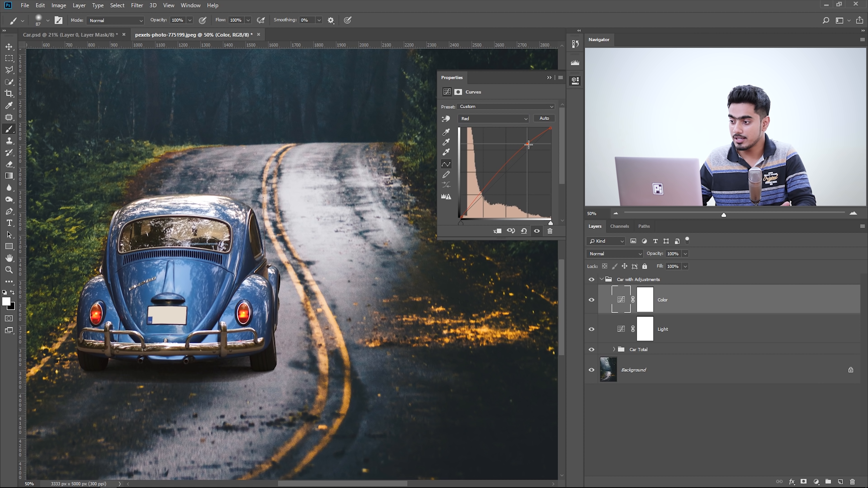
left_click_drag(528, 144, 481, 198)
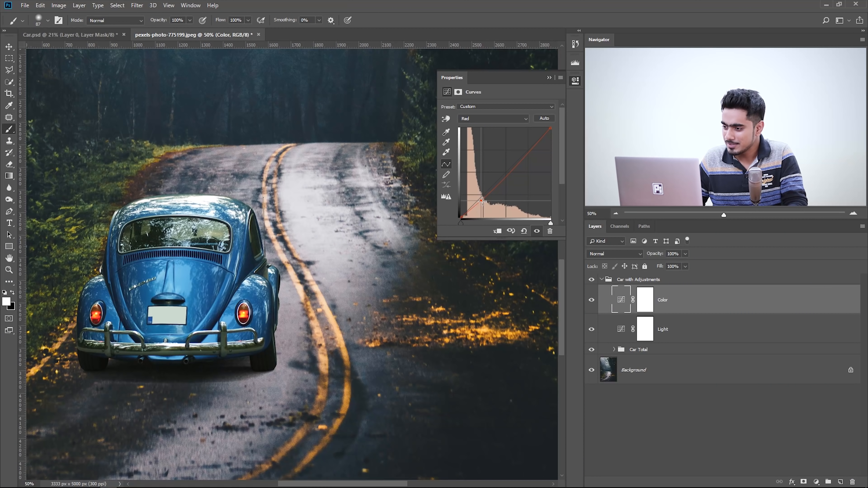
left_click_drag(492, 191, 526, 149)
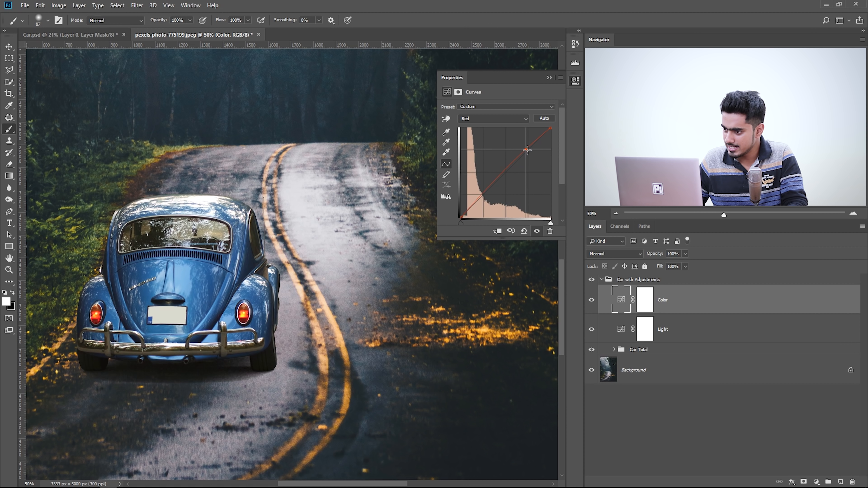
left_click_drag(485, 190, 491, 194)
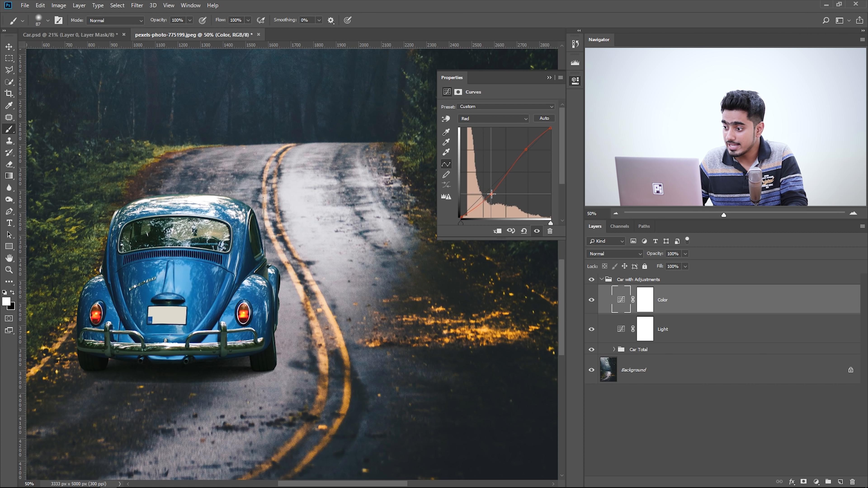
left_click_drag(525, 149, 525, 151)
left_click_drag(493, 194, 491, 195)
left_click_drag(525, 150, 525, 150)
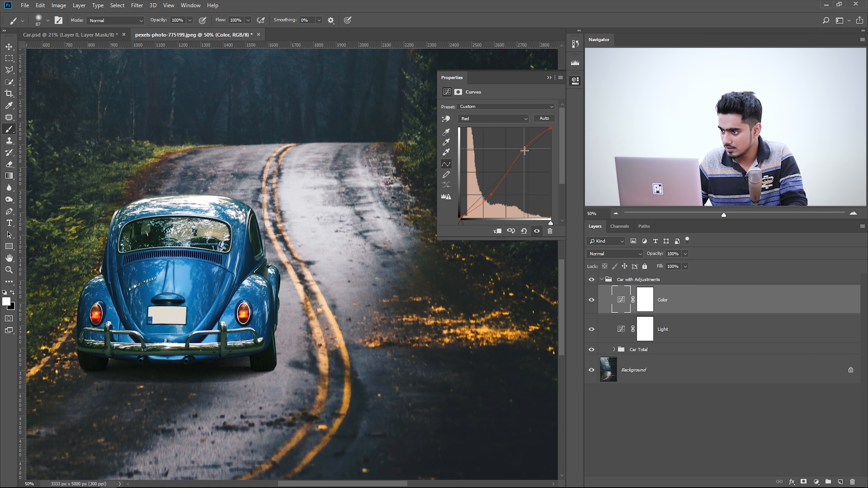
Lower the shadow part of the Color layer's Green channel curve slightly to reduce green in the car's dark areas.
left_click(482, 119)
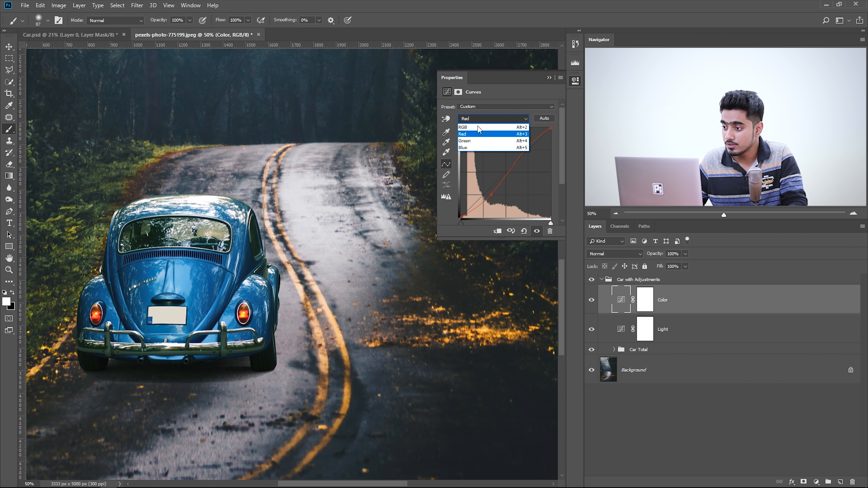
left_click(478, 141)
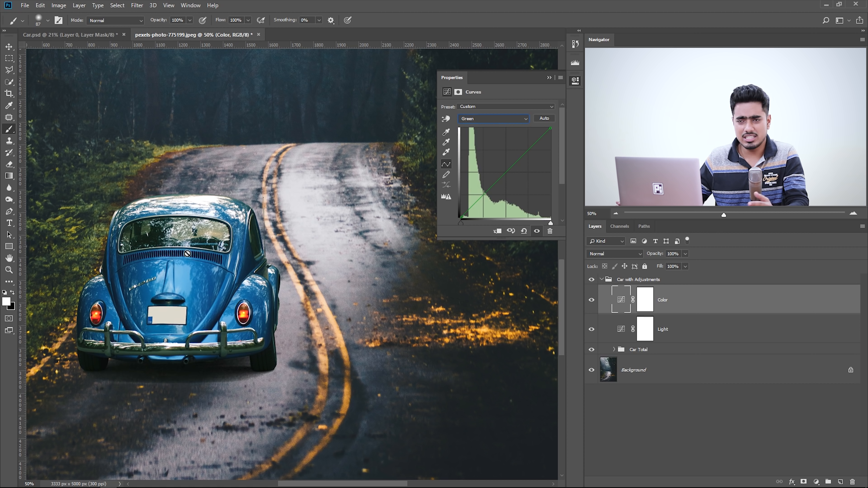
left_click_drag(492, 189, 494, 190)
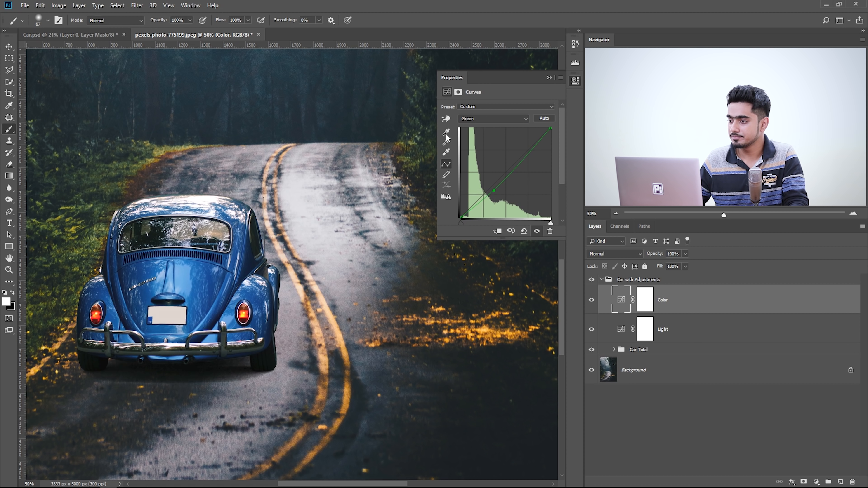
Lower the shadow part of the Color layer's Blue channel curve slightly to reduce blue in the car's dark areas.
left_click(472, 119)
left_click(474, 148)
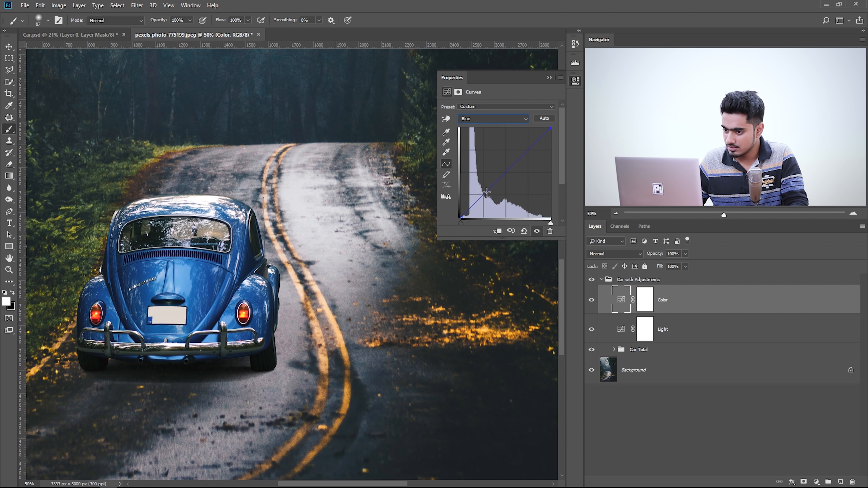
mouse_move(489, 190)
left_mouse_down()
mouse_move(495, 197)
mouse_move(489, 182)
mouse_move(492, 194)
left_mouse_up()
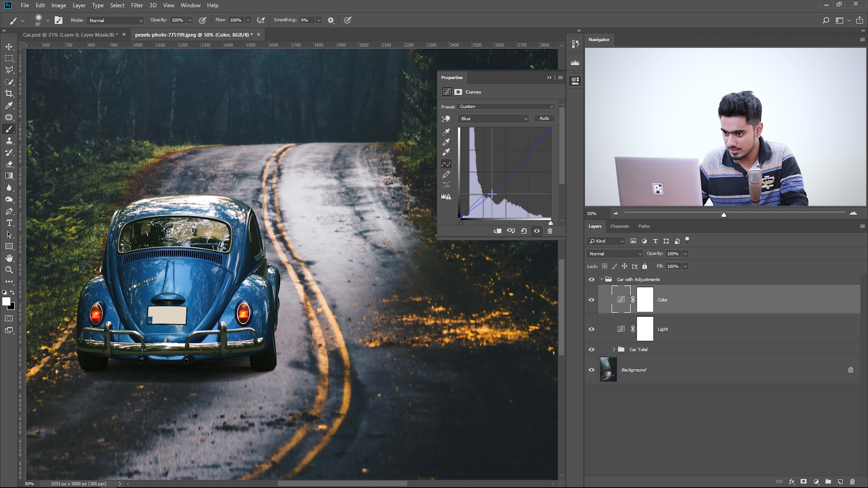
Compare the car with and without the Color adjustment, and inspect its blend with the road in the full image and up close.
left_click(593, 301)
left_click(593, 302)
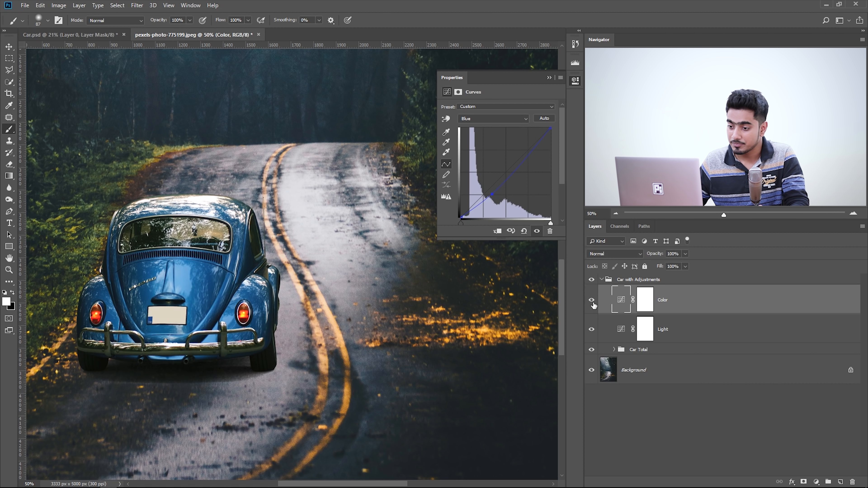
key("ctrl+0")
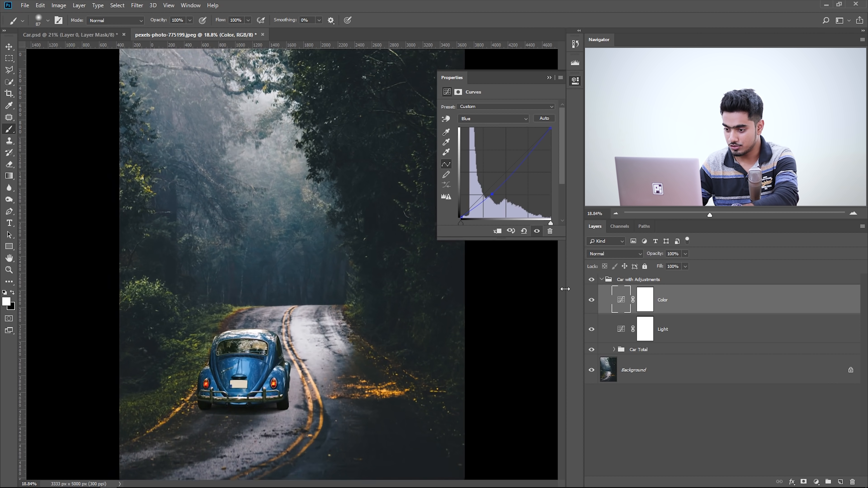
key("ctrl+plus")
key("ctrl+plus")
key("ctrl+plus")
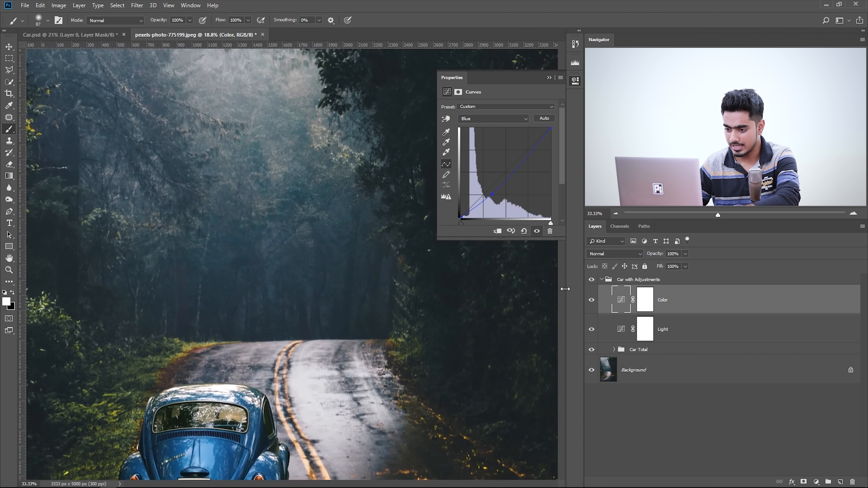
left_click_drag(234, 327, 255, 63)
left_click_drag(275, 154, 278, 201)
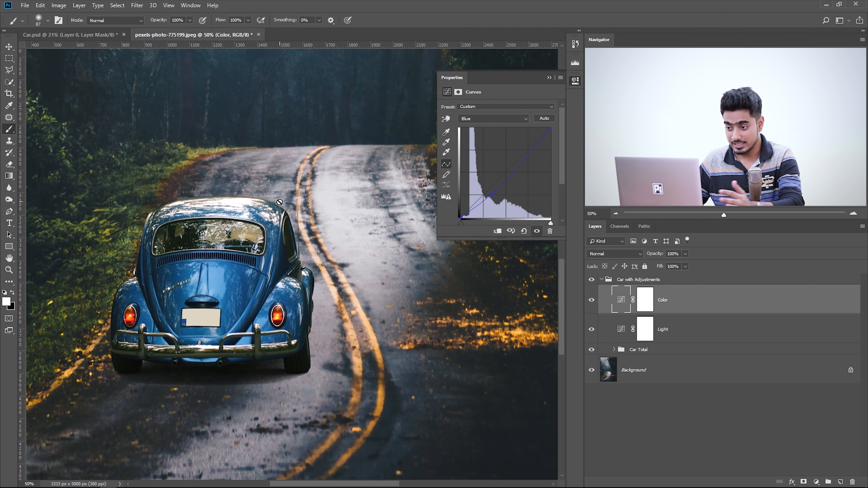
Shift the Color layer's Blue curve point into the midtones below the diagonal, and readjust the Red curve's highlight and shadow points.
left_click_drag(491, 195, 517, 172)
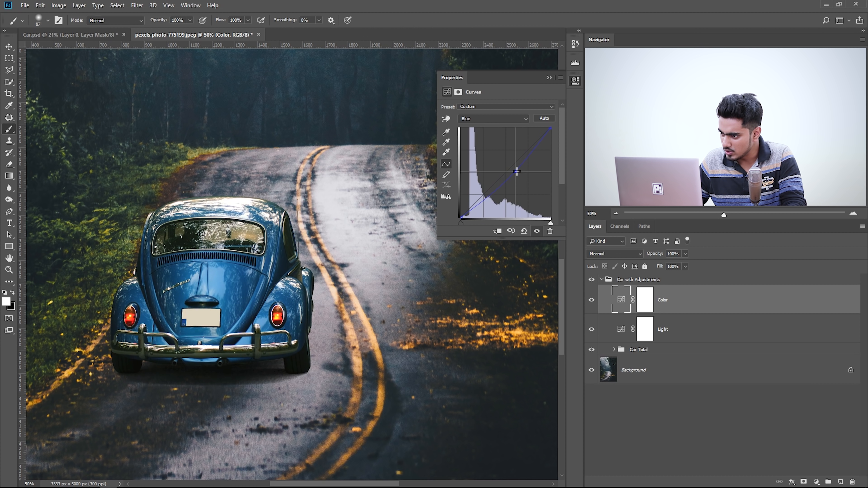
left_click(480, 120)
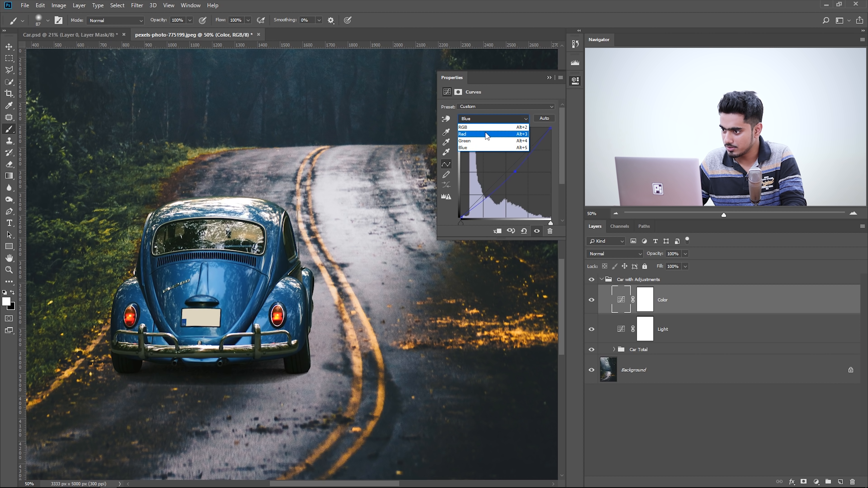
left_click(487, 137)
mouse_move(523, 152)
left_mouse_down()
mouse_move(521, 145)
mouse_move(526, 150)
left_mouse_up()
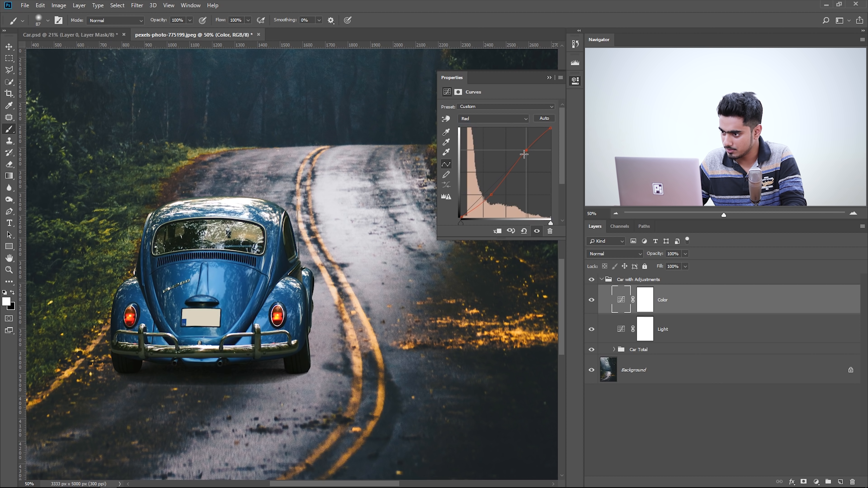
left_click_drag(494, 195, 493, 194)
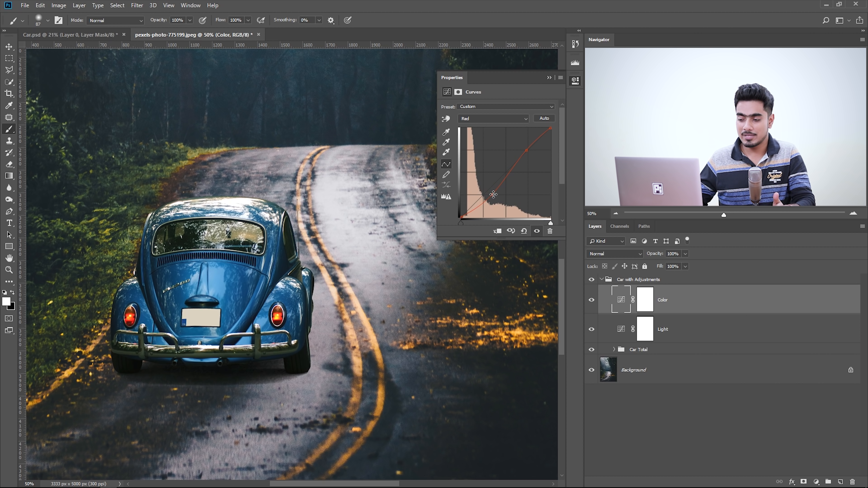
Add a Hue/Saturation adjustment above the Color layer inside the car group and set Saturation to -32.
left_click(817, 482)
left_click(798, 382)
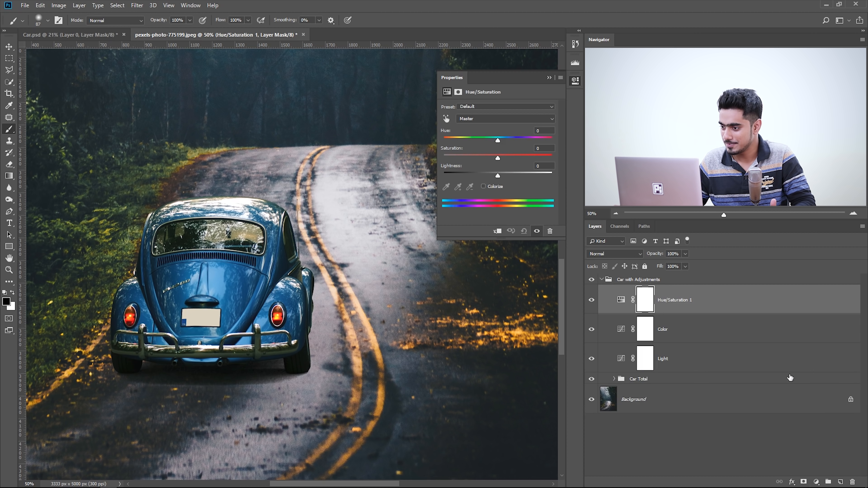
left_click_drag(497, 158, 481, 158)
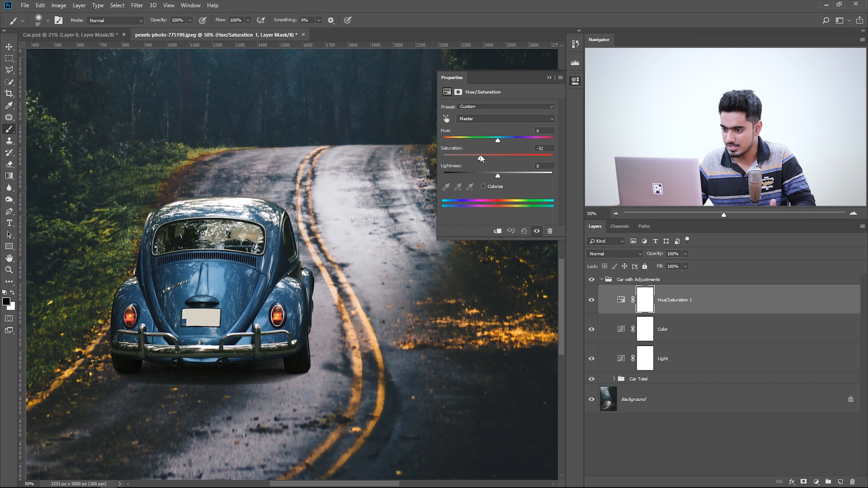
Raise the Color layer's Red channel curve slightly at its existing highlight and shadow points.
left_click(618, 339)
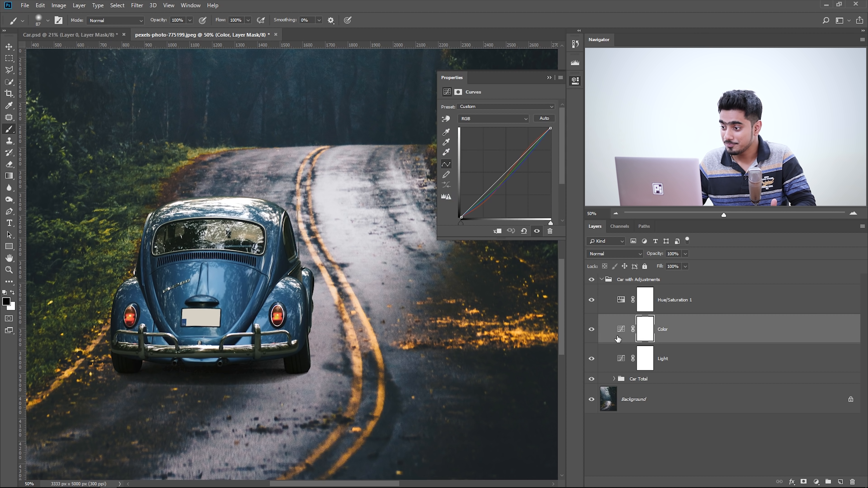
left_click(475, 118)
left_click(476, 132)
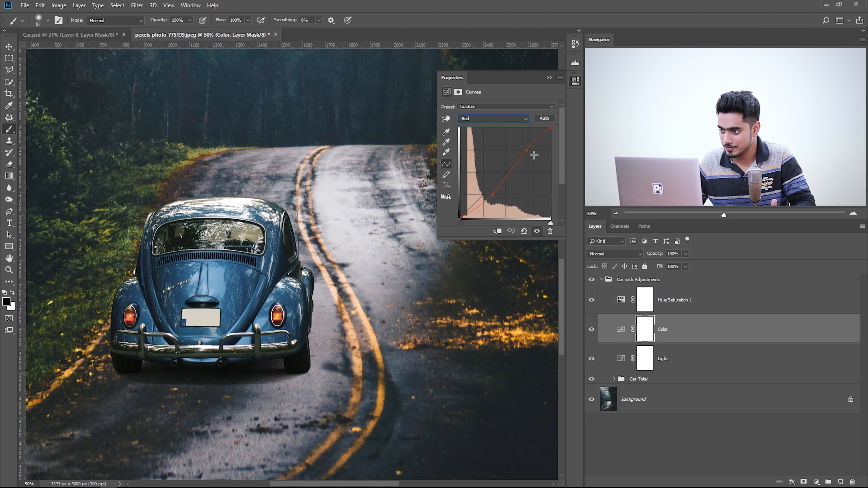
left_click_drag(526, 150, 526, 149)
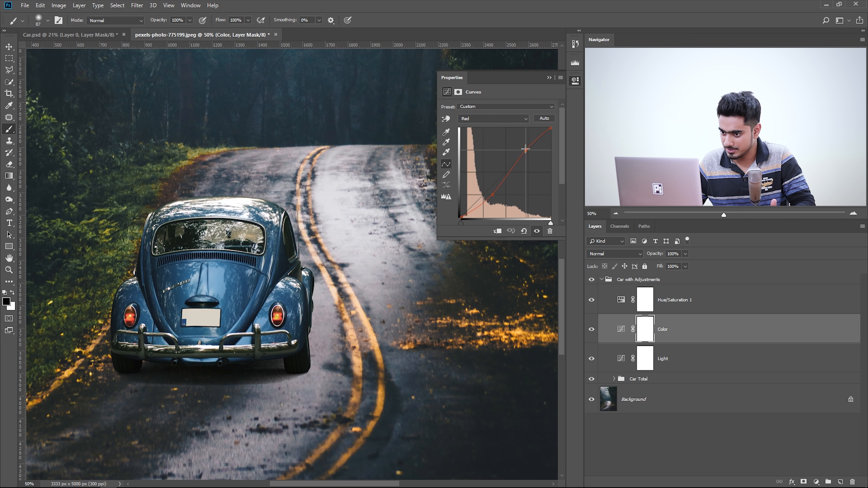
left_click_drag(492, 195, 490, 194)
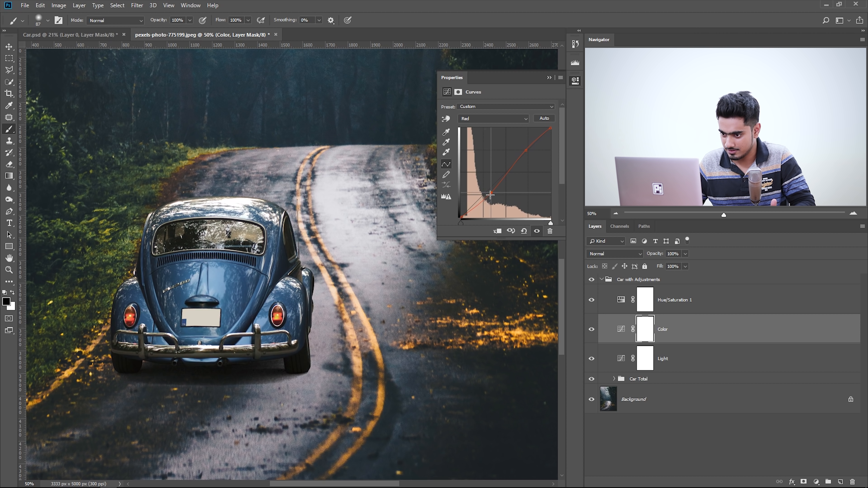
Nudge up the Color layer's Green curve at its shadow point and its Blue curve at the midtone point.
left_click(492, 118)
left_click(485, 136)
left_click_drag(493, 191, 494, 190)
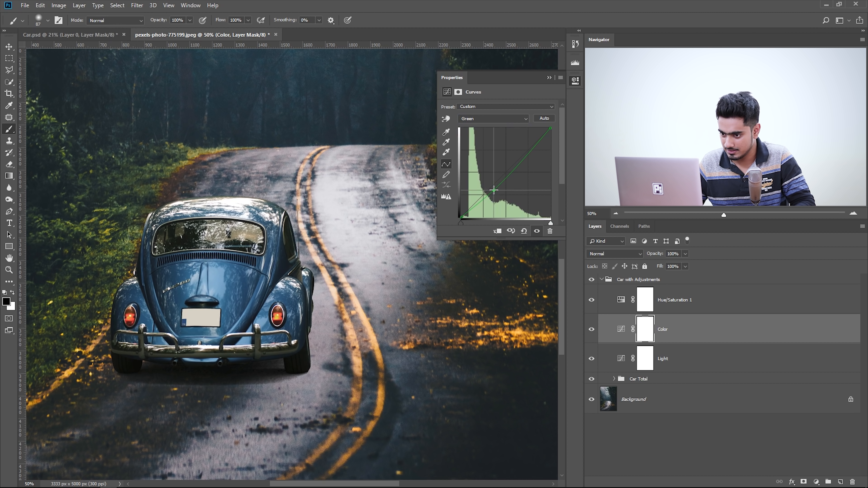
left_click(492, 120)
left_click(491, 146)
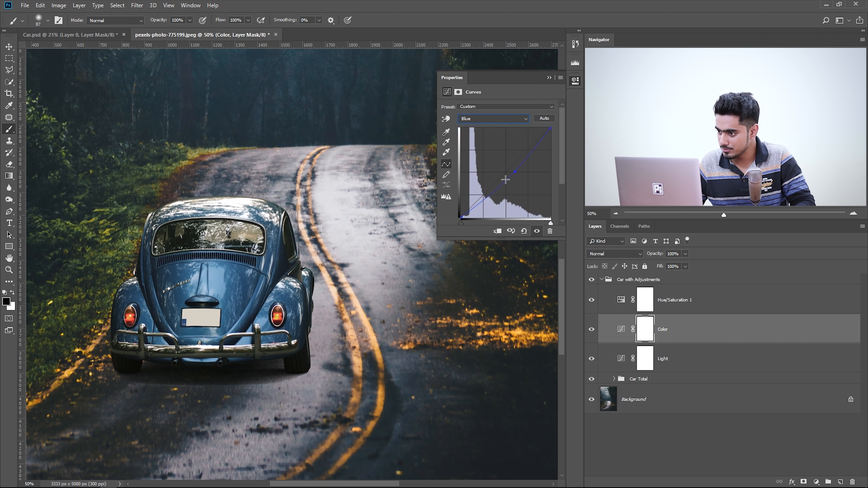
left_click_drag(514, 172, 510, 172)
Examine how well the car's colours match the road in the full image and in a closer view.
key("ctrl+minus")
left_click_drag(344, 174, 297, 256)
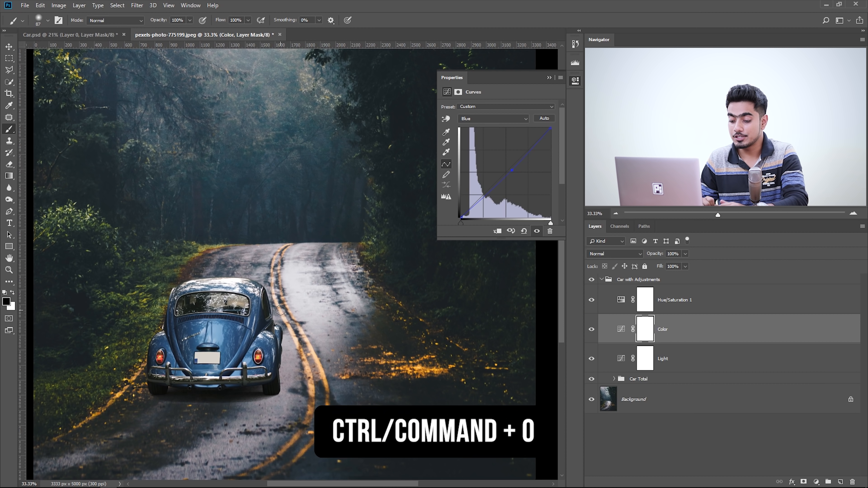
key("ctrl+0")
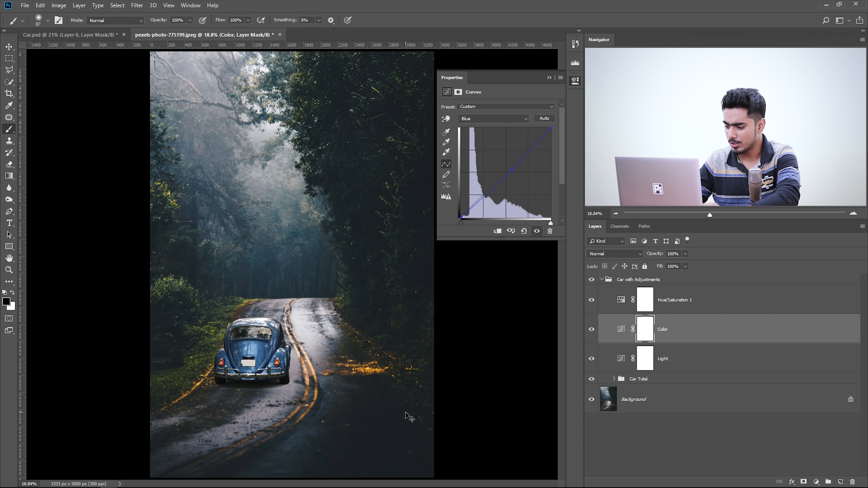
key("ctrl+plus")
key("ctrl+plus")
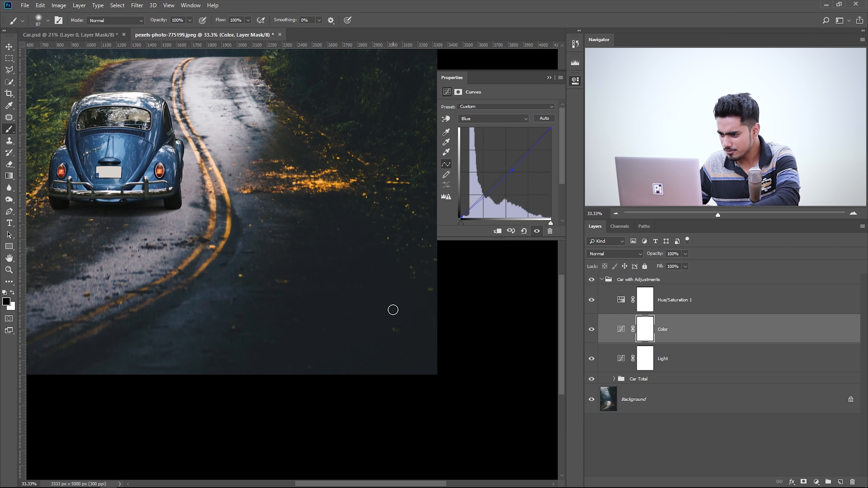
left_click_drag(243, 240, 311, 285)
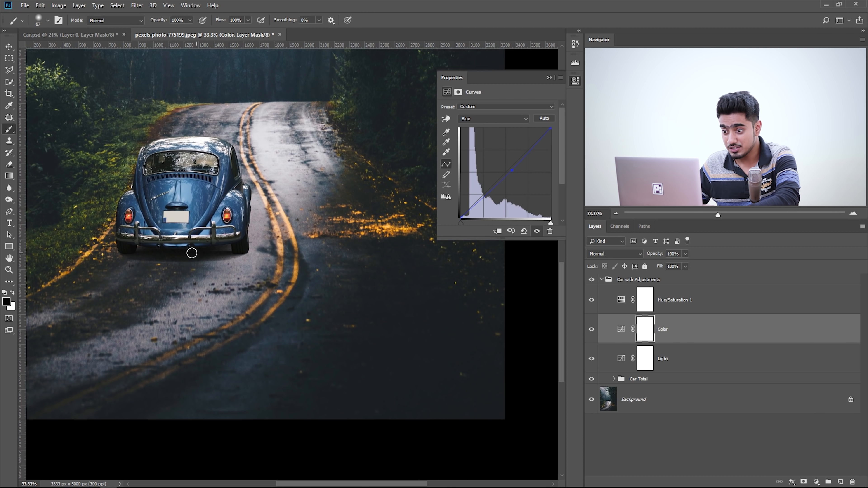
left_click_drag(207, 220, 219, 253)
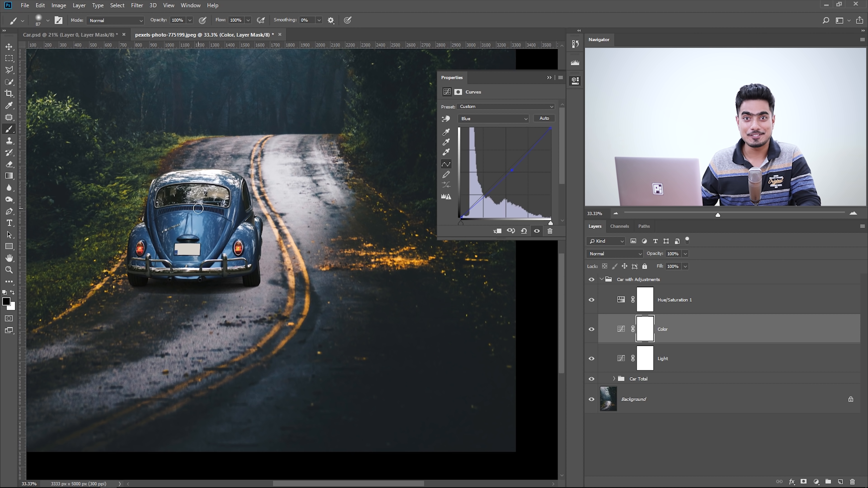
Add a Curves adjustment layer and place it above Hue/Saturation 1, at the top of the Car with Adjustments group.
left_click(816, 481)
left_click(796, 364)
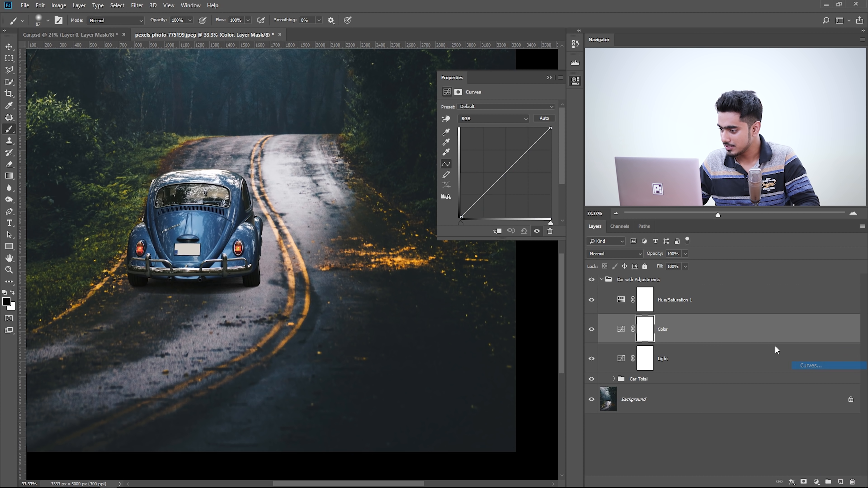
left_click_drag(687, 331, 683, 290)
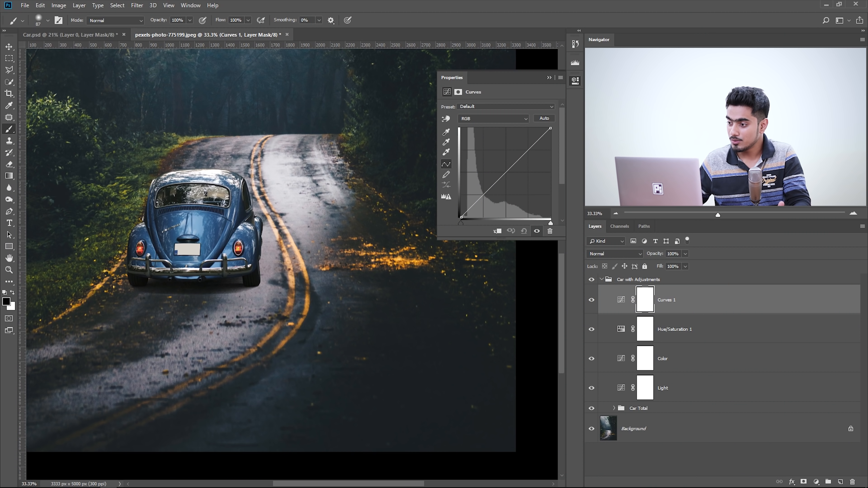
Try a contrast-boosting S-shaped RGB curve on the new Curves layer, and remove both of its points.
left_click_drag(526, 152, 524, 147)
left_click_drag(481, 193, 491, 197)
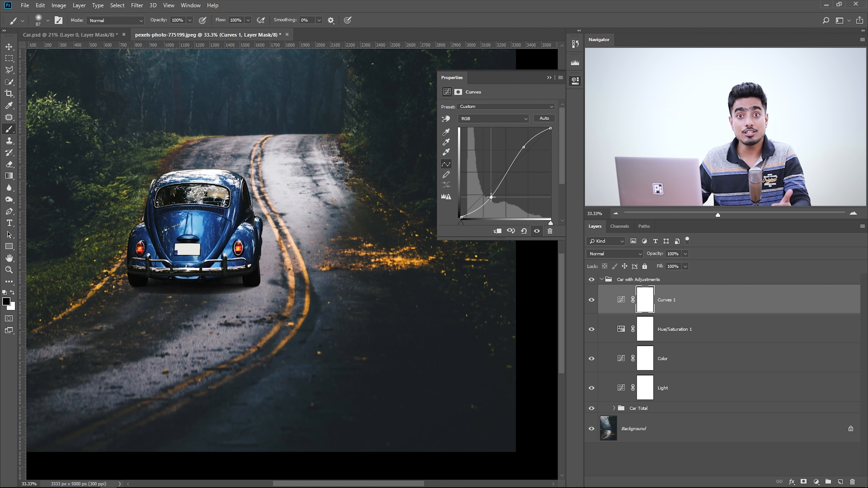
left_click_drag(491, 197, 434, 63)
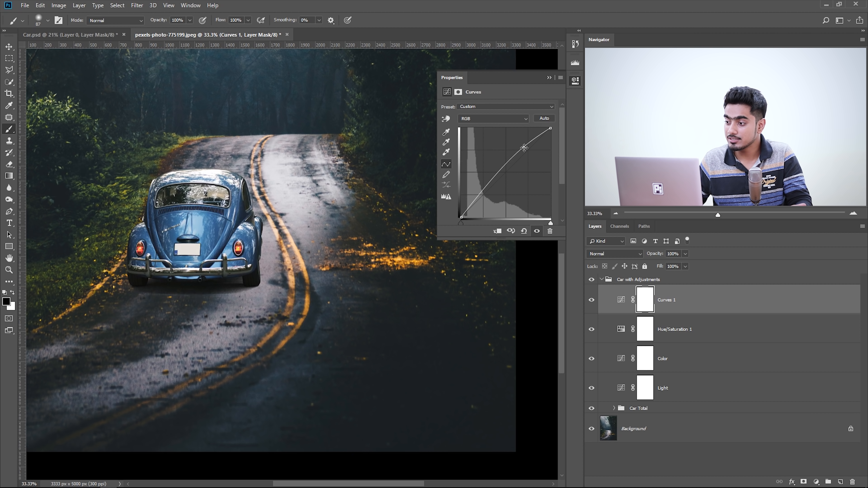
left_click_drag(521, 147, 503, 90)
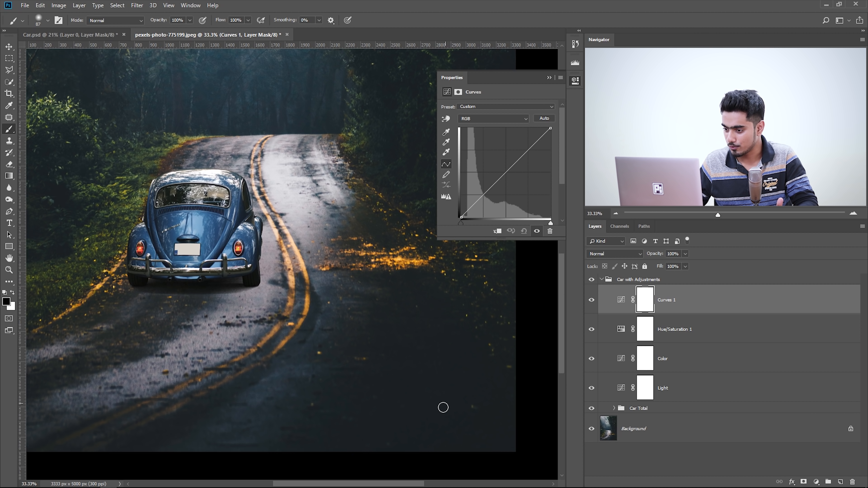
Fade the car's contrast in the top Curves layer by raising the black point, lowering the white point and highlights, and adding a shadow point.
left_click_drag(461, 217, 454, 215)
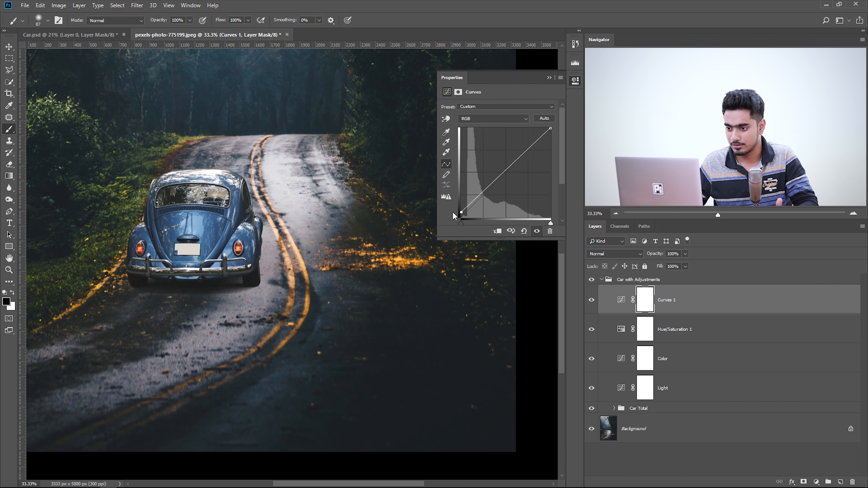
left_click_drag(550, 129, 531, 152)
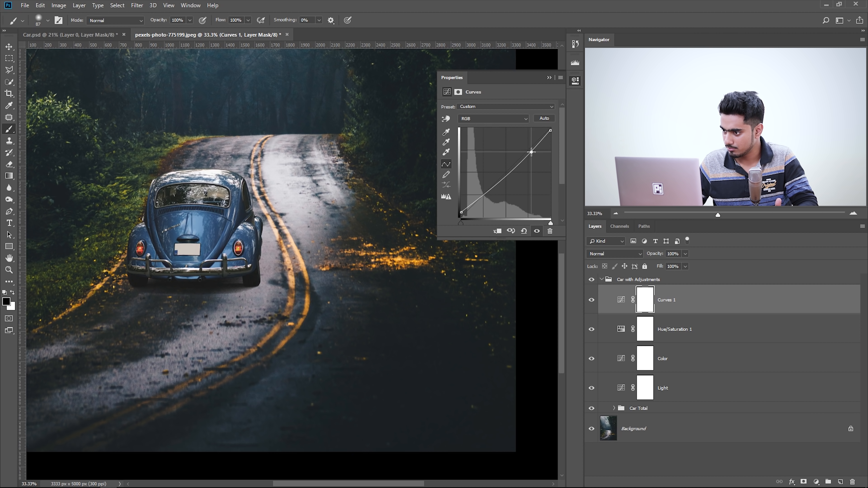
left_click_drag(486, 191, 487, 189)
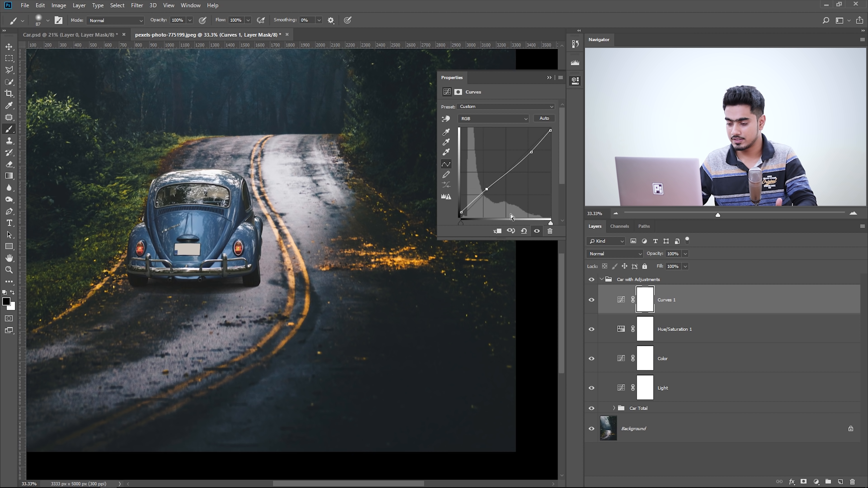
Compare the full image with the top Curves layer hidden and shown, and slightly refine the curve's shadow end.
key("ctrl+0")
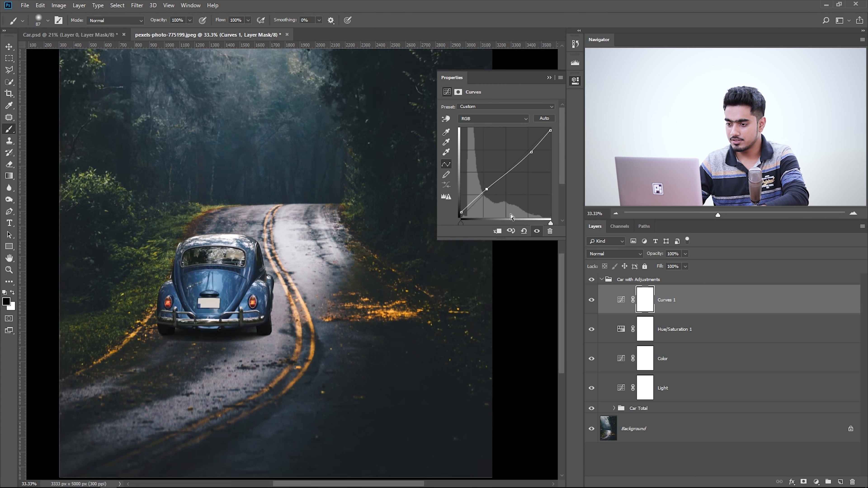
left_click(592, 300)
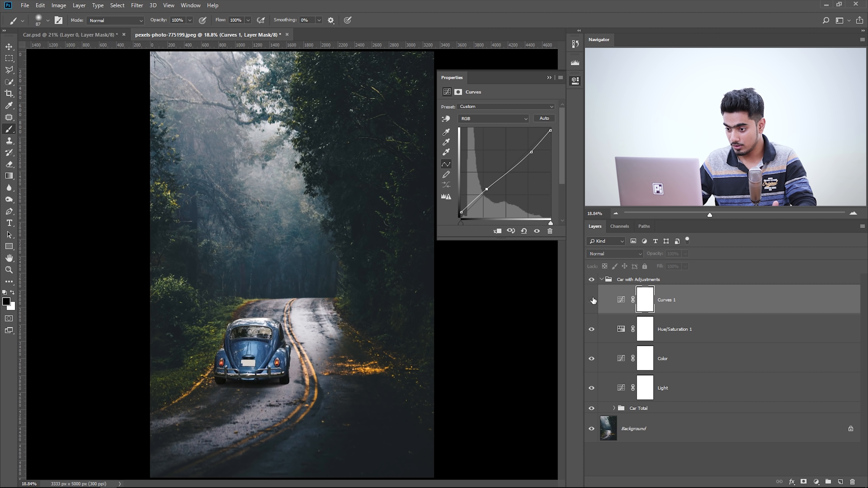
left_click(591, 301)
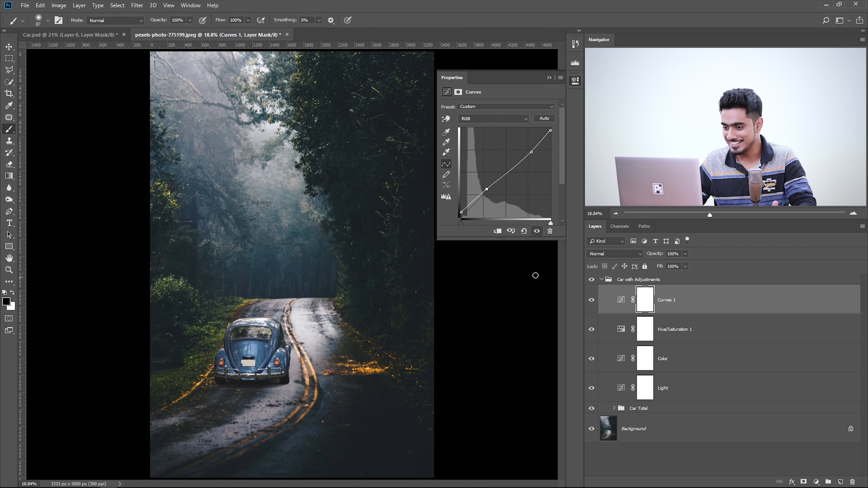
left_click_drag(486, 189, 461, 210)
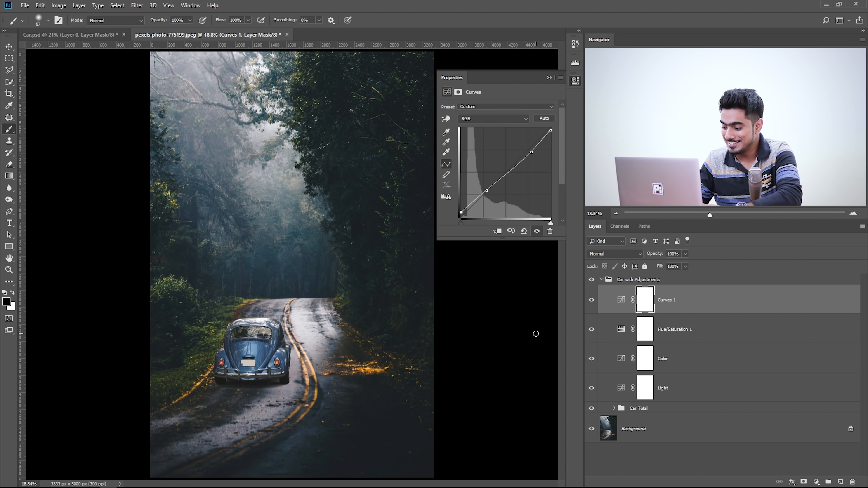
scroll(537, 337, "up", 5)
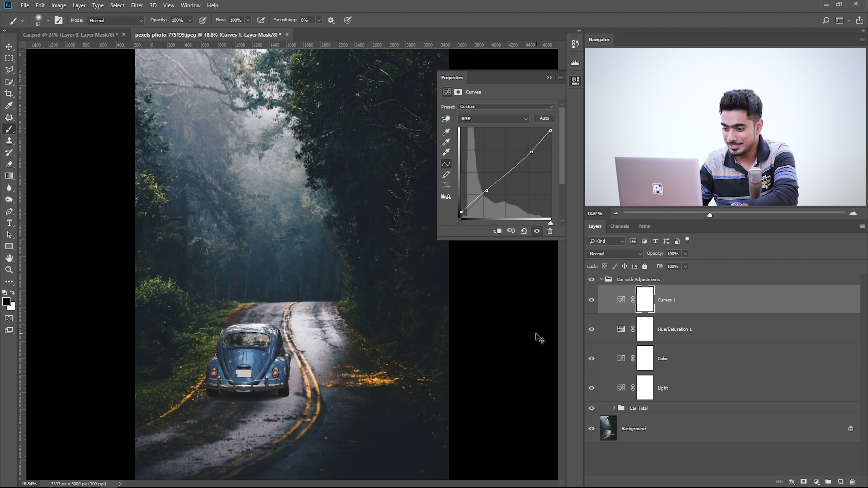
scroll(538, 335, "up", 1)
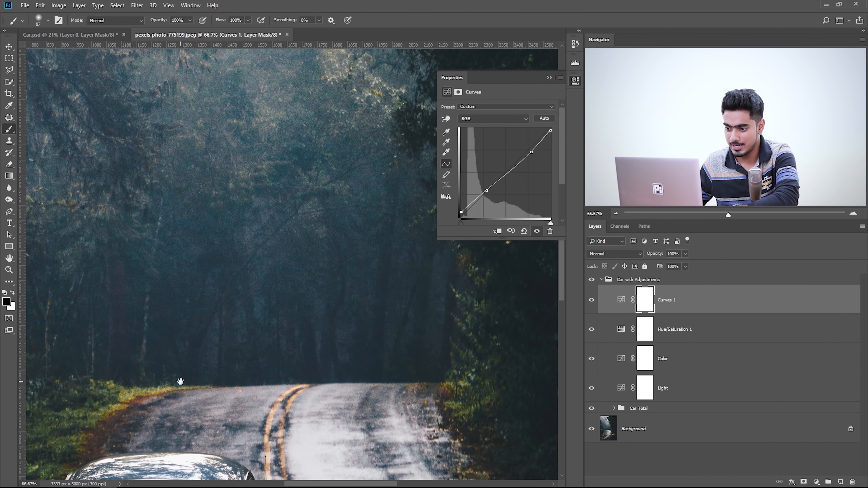
Examine the car's edges, sharpness and grain up close against the surrounding road and foliage.
left_click_drag(180, 381, 341, 69)
key("ctrl+plus")
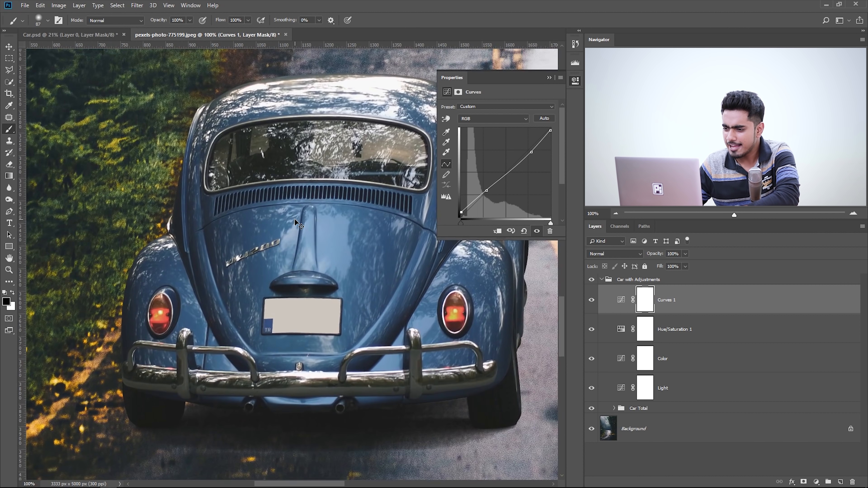
key("ctrl+plus")
left_click_drag(293, 187, 179, 395)
left_click_drag(332, 129, 212, 305)
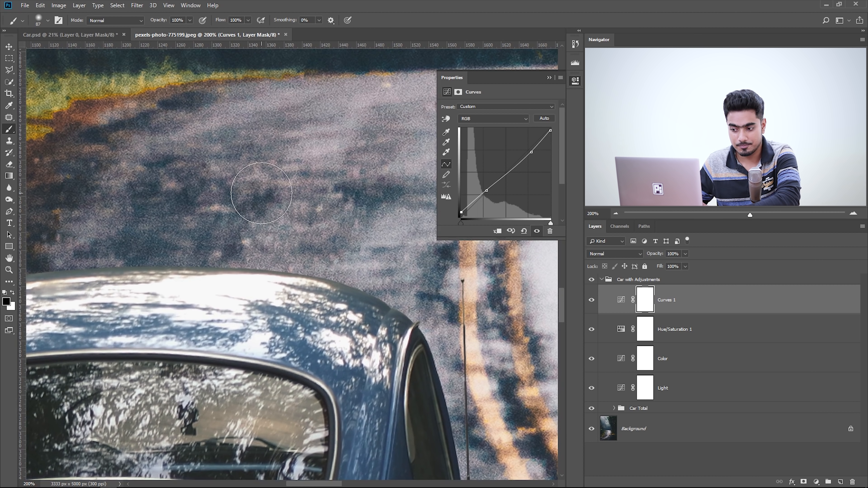
key("bracketleft")
key("bracketleft")
key("bracketleft")
key("bracketleft")
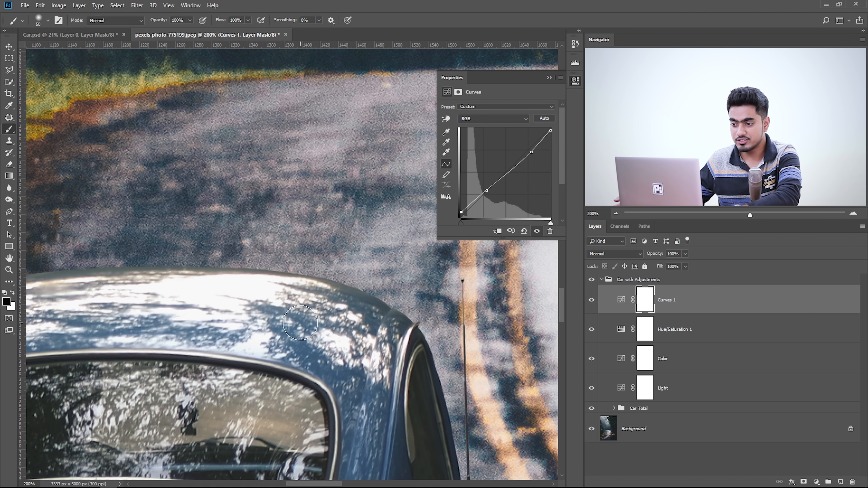
left_click_drag(416, 407, 267, 281)
left_click_drag(437, 397, 345, 124)
left_click_drag(396, 392, 373, 42)
left_click_drag(263, 216, 535, 374)
left_click_drag(183, 209, 451, 266)
left_click_drag(308, 218, 182, 335)
mouse_move(277, 216)
left_mouse_down()
mouse_move(199, 319)
mouse_move(69, 342)
left_mouse_up()
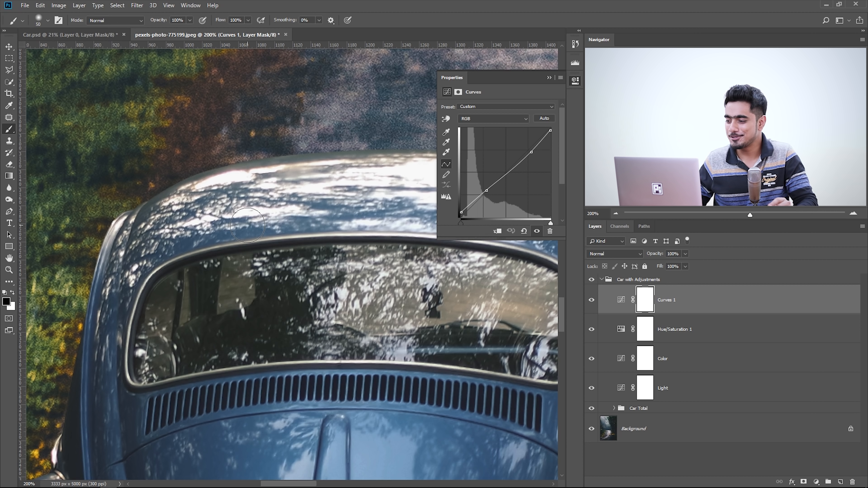
Convert the Car layer inside the Car Total group to a smart object for smart filters.
left_click(614, 408)
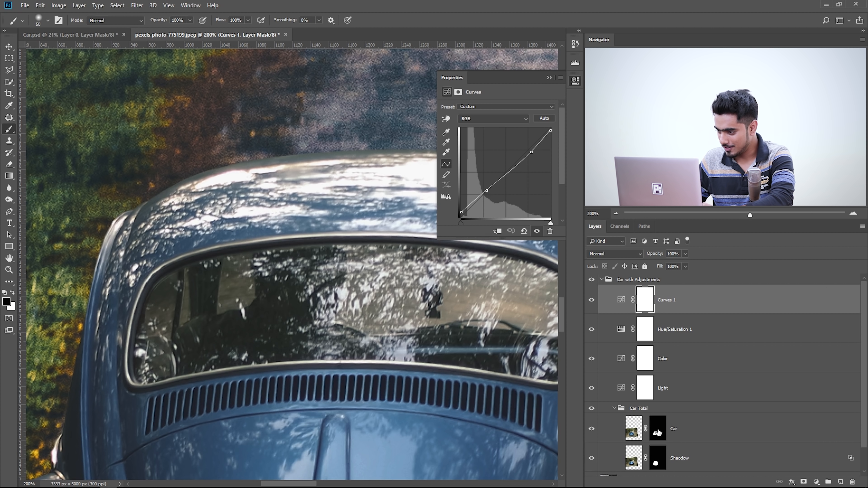
left_click(707, 433)
left_click_drag(287, 228, 180, 290)
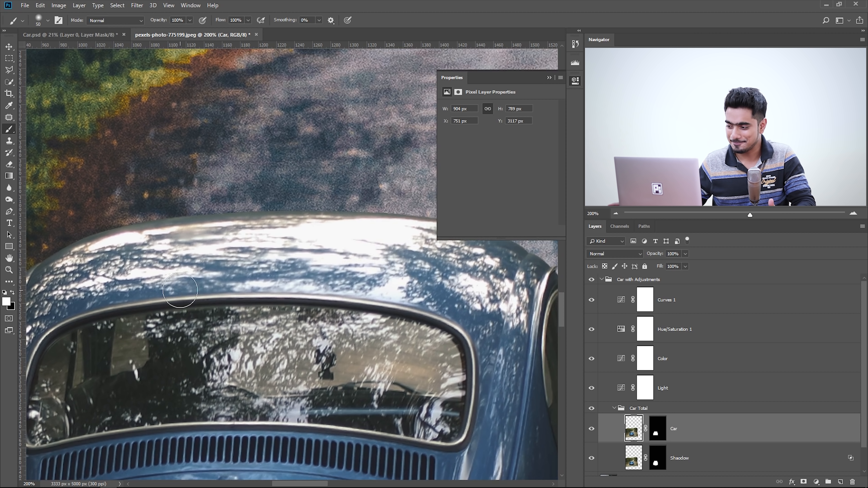
left_click(136, 5)
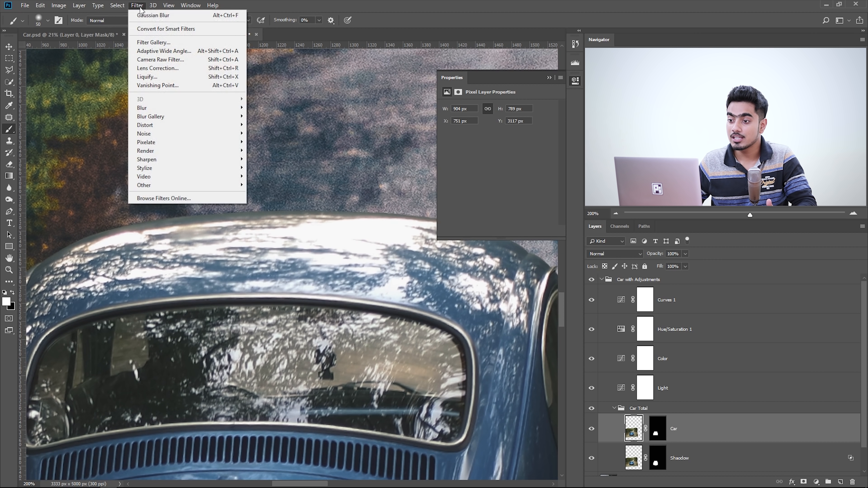
left_click(149, 30)
left_click(413, 185)
left_click_drag(380, 181, 316, 222)
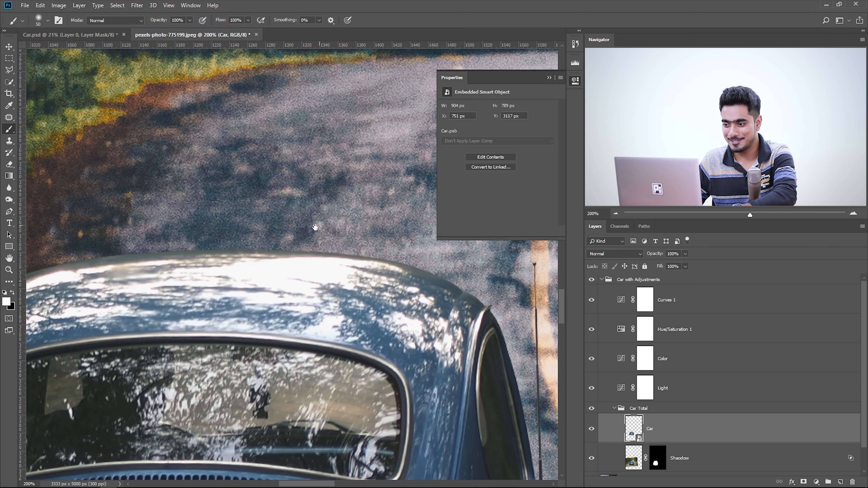
Start a Field Blur on the Car smart object and try blur amounts of 0 px and 3 px.
left_click(136, 5)
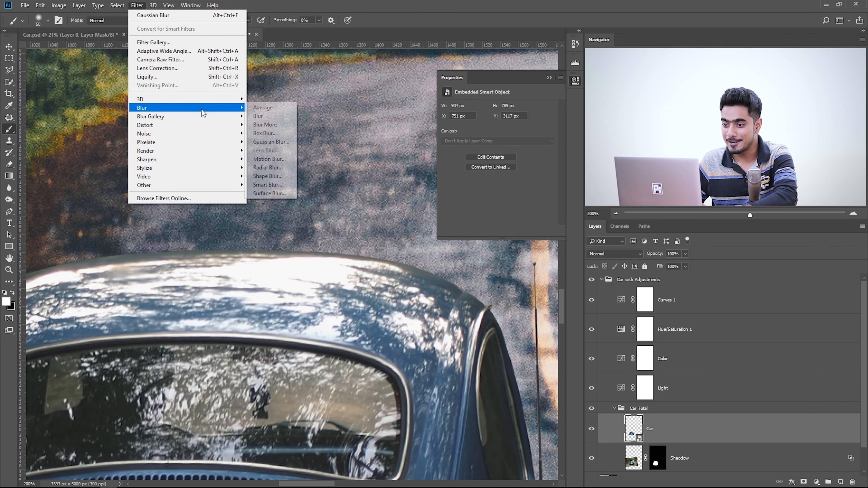
mouse_move(203, 117)
left_click(265, 116)
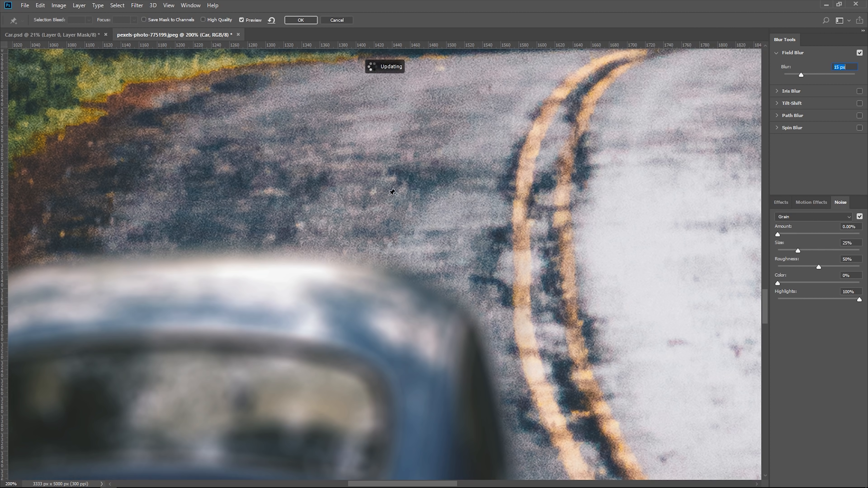
left_click_drag(803, 73, 773, 76)
left_click_drag(436, 386, 422, 223)
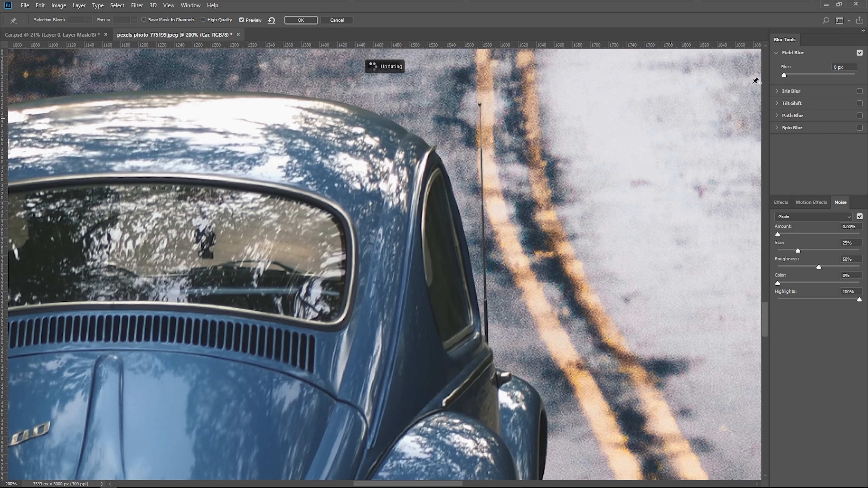
left_click_drag(784, 76, 787, 77)
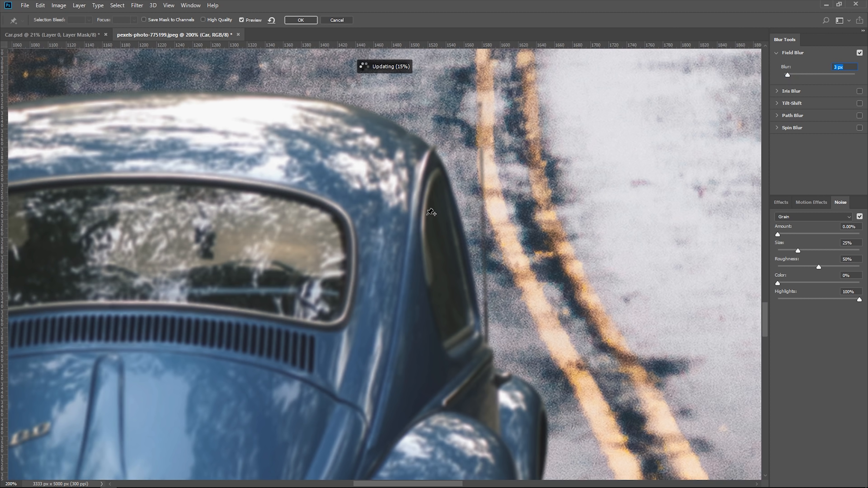
left_click_drag(262, 184, 611, 204)
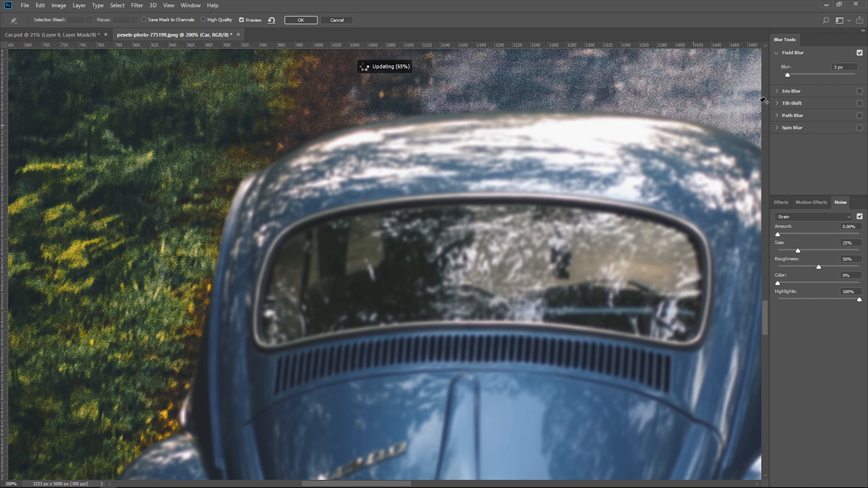
Set the Field Blur amount to 1 px and compare the car roof's softness with the road behind it.
type("1")
left_click_drag(302, 255, 384, 180)
left_click_drag(588, 86, 379, 204)
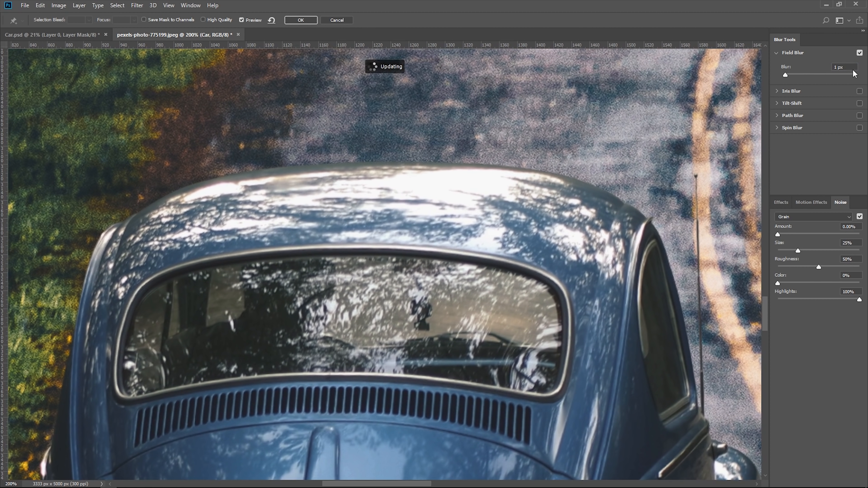
type("1.")
left_click_drag(483, 160, 470, 247)
left_click_drag(505, 269, 498, 223)
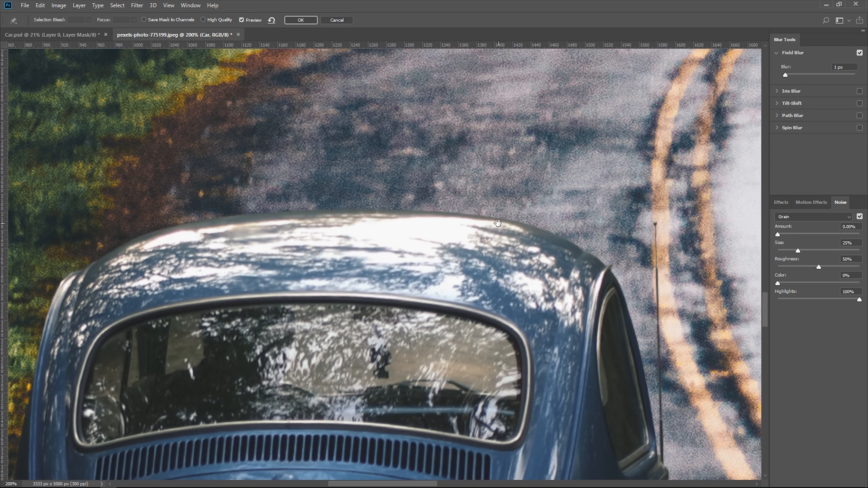
left_click_drag(440, 259, 429, 286)
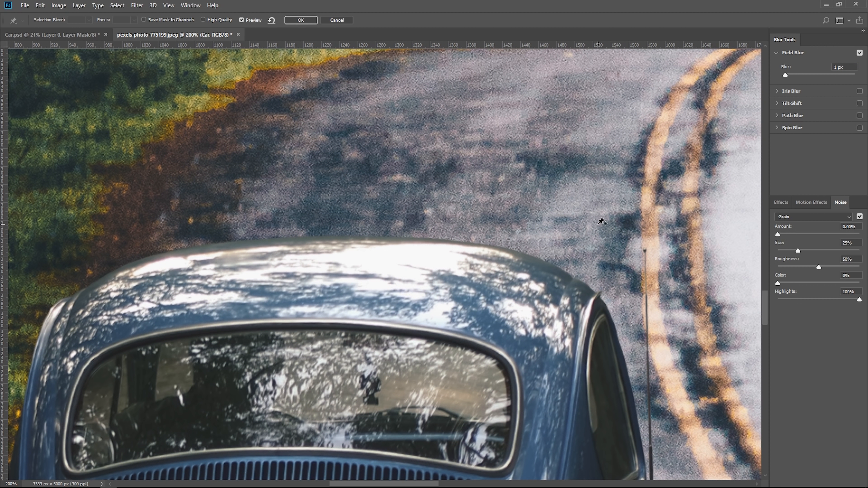
left_click_drag(439, 259, 418, 256)
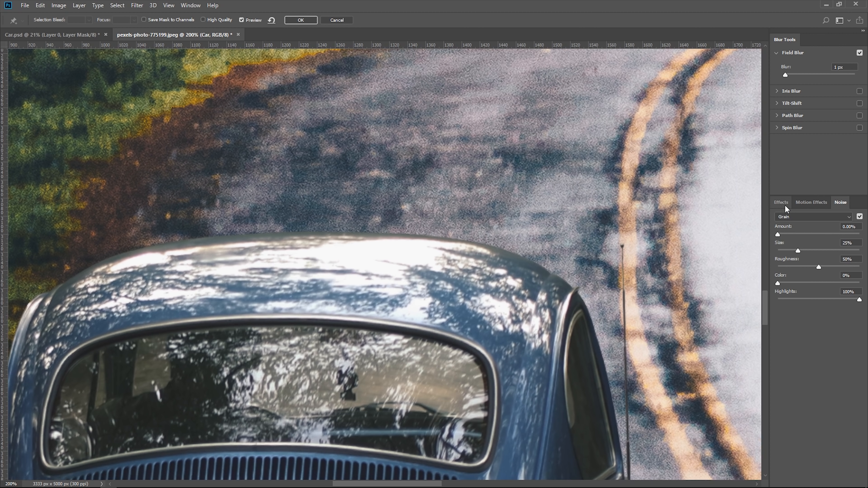
Add grain noise to the blurred car with Amount 74.59%, Size 22% and Roughness 25%.
left_click(831, 234)
left_click_drag(342, 213, 342, 219)
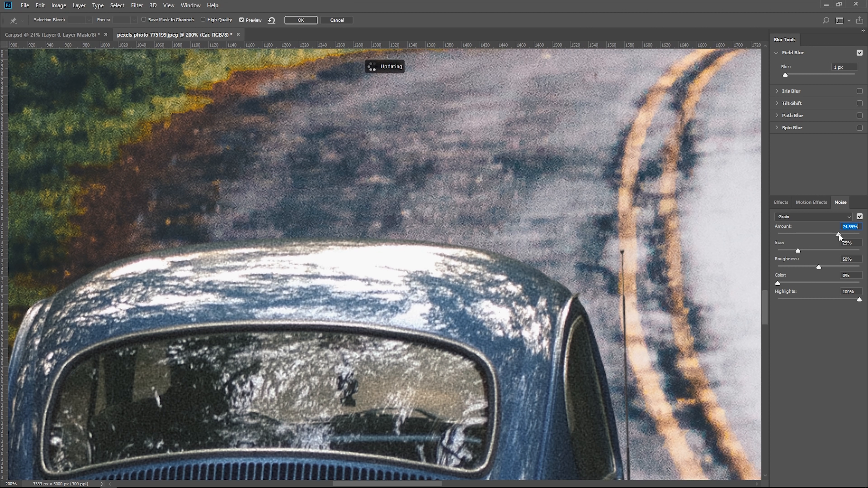
left_click(788, 250)
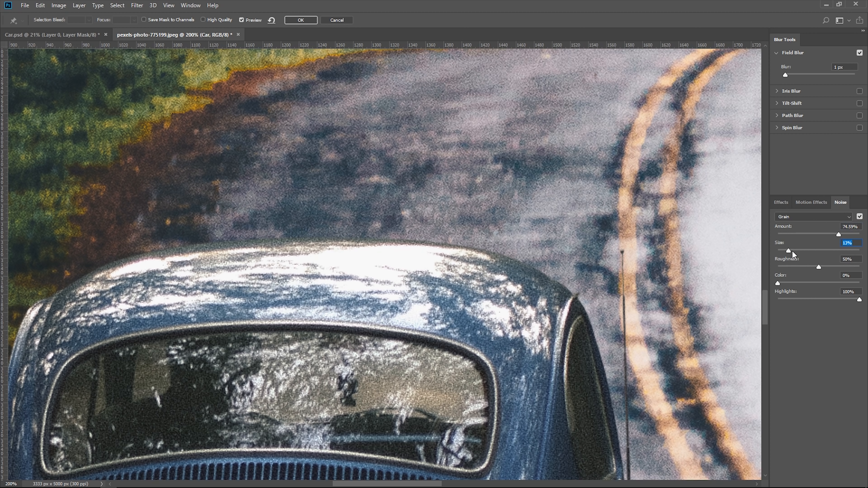
left_click(795, 250)
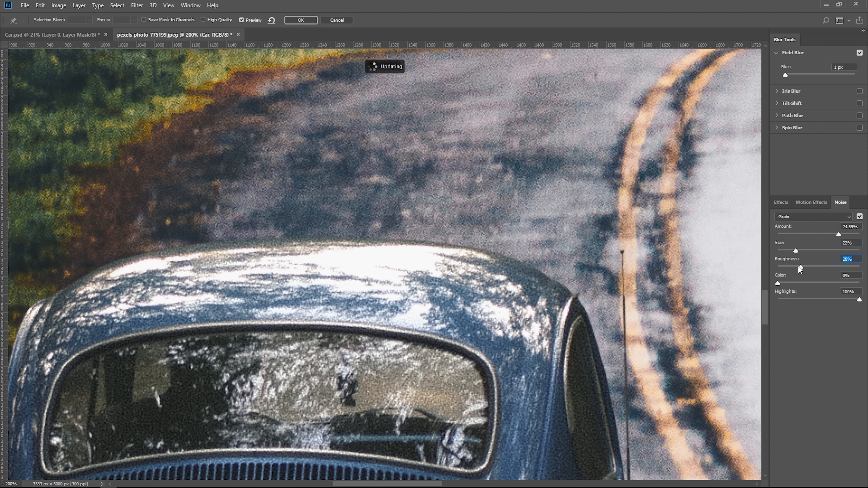
left_click_drag(361, 245, 246, 155)
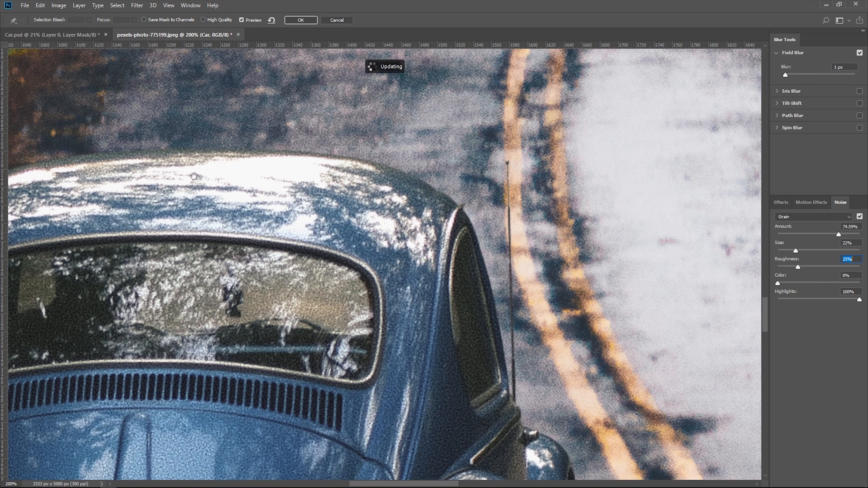
Check the grain across the bodywork and number plate, and reduce its Highlights to 29%.
left_click_drag(184, 188, 212, 208)
left_click_drag(298, 272, 320, 231)
left_click_drag(393, 203, 353, 161)
left_click_drag(387, 256, 304, 119)
left_click_drag(265, 266, 426, 190)
left_click_drag(331, 235, 352, 243)
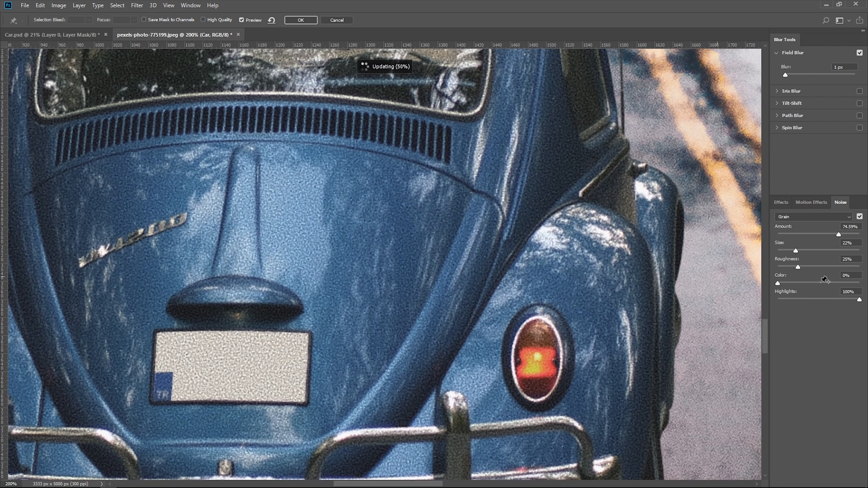
left_click(824, 299)
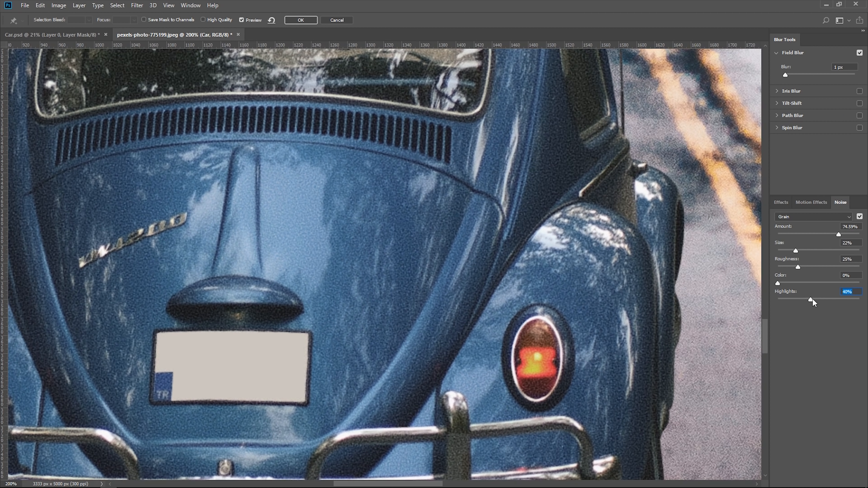
left_click_drag(182, 307, 434, 246)
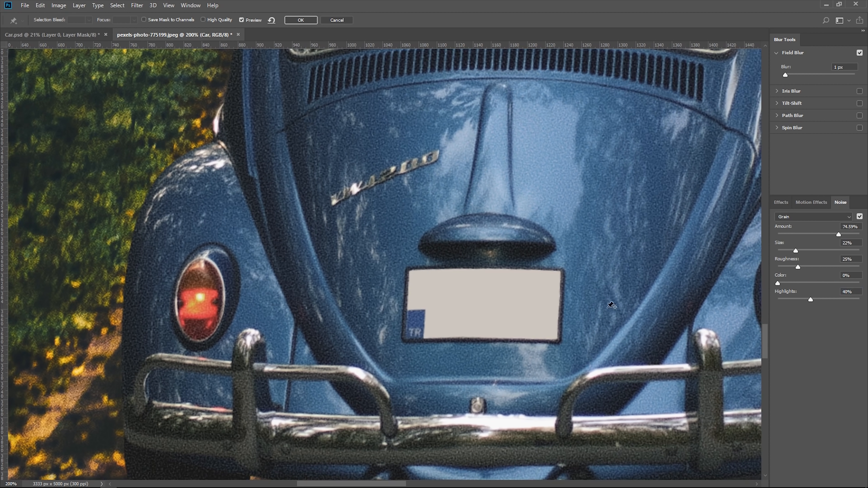
left_click_drag(120, 347, 232, 248)
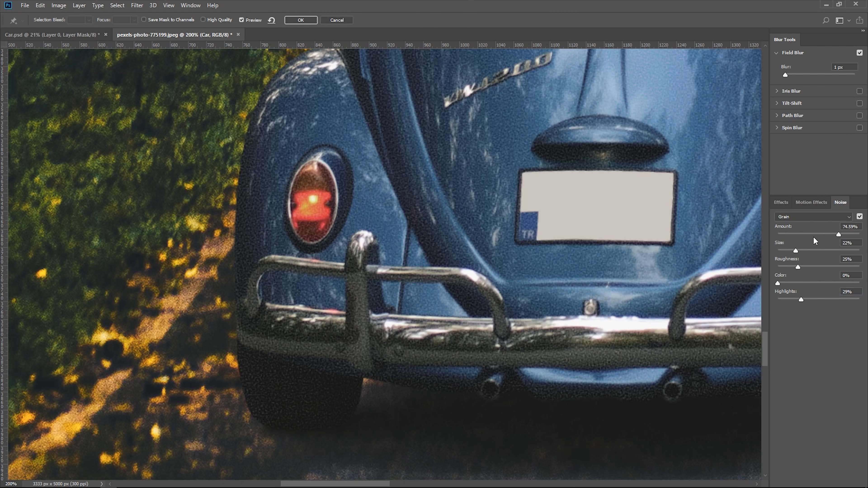
Try grain amounts of 34.81% and 52.49% and compare the car with the background.
left_click_drag(815, 234, 806, 233)
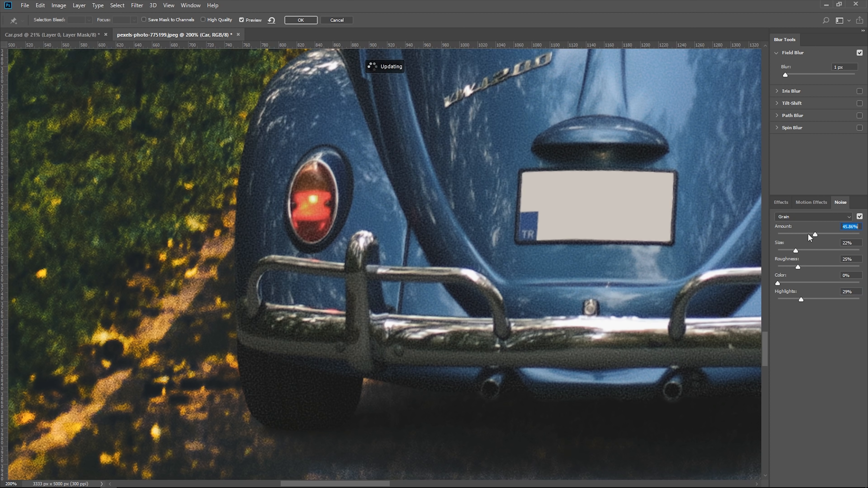
left_click_drag(417, 122, 203, 343)
left_click_drag(444, 154, 337, 394)
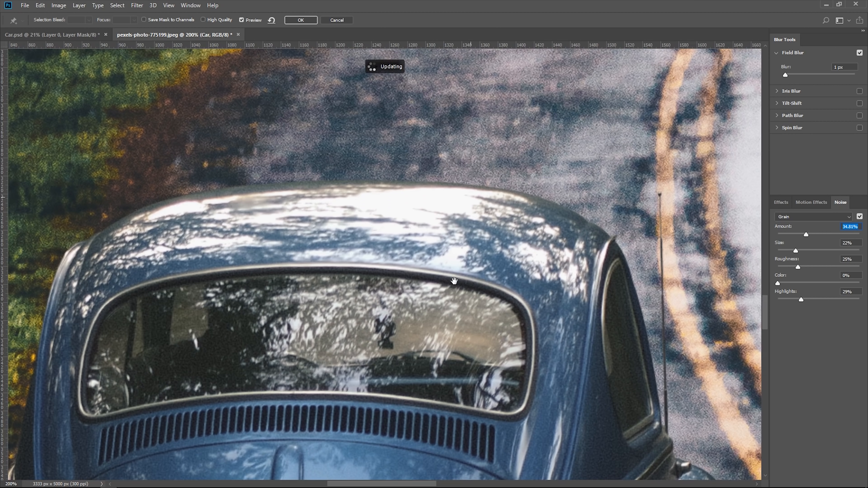
left_click(820, 234)
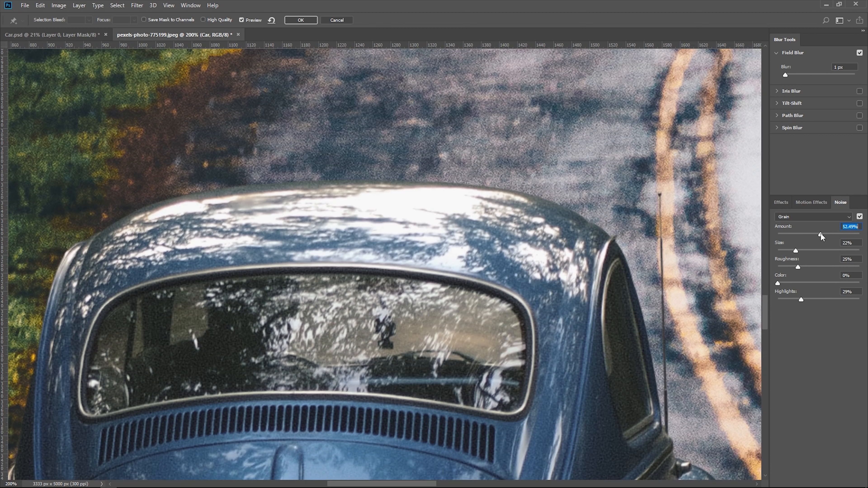
left_click_drag(388, 437, 544, 51)
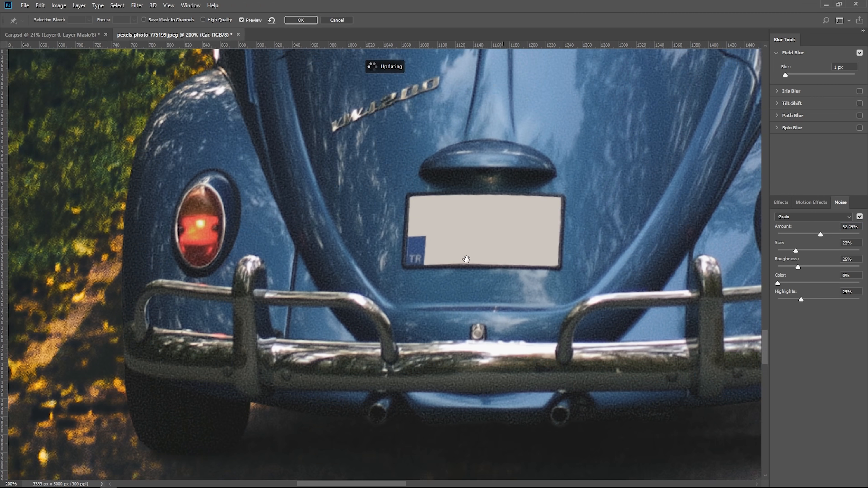
Set the grain Amount to 49.72% and Size to 20%, and apply the blur and grain to the car.
left_click_drag(466, 258, 502, 200)
left_click_drag(706, 269, 626, 155)
left_click_drag(618, 242, 491, 261)
left_click_drag(490, 190, 476, 292)
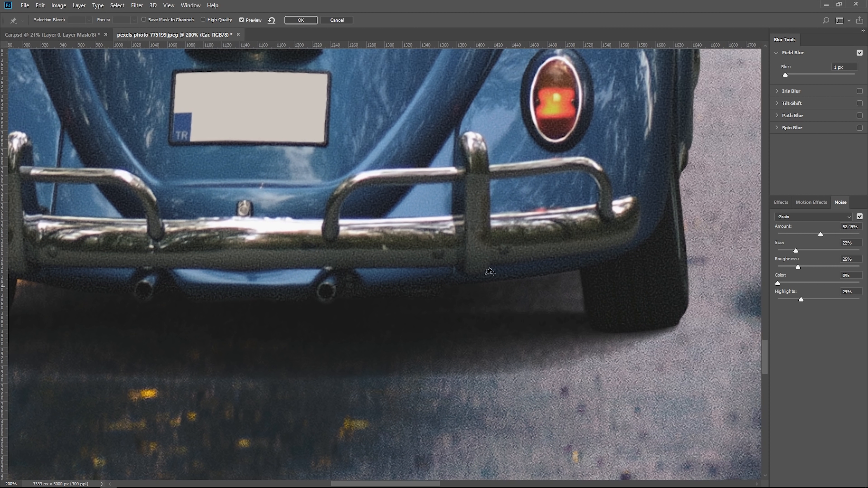
left_click(819, 233)
left_click_drag(795, 251, 795, 251)
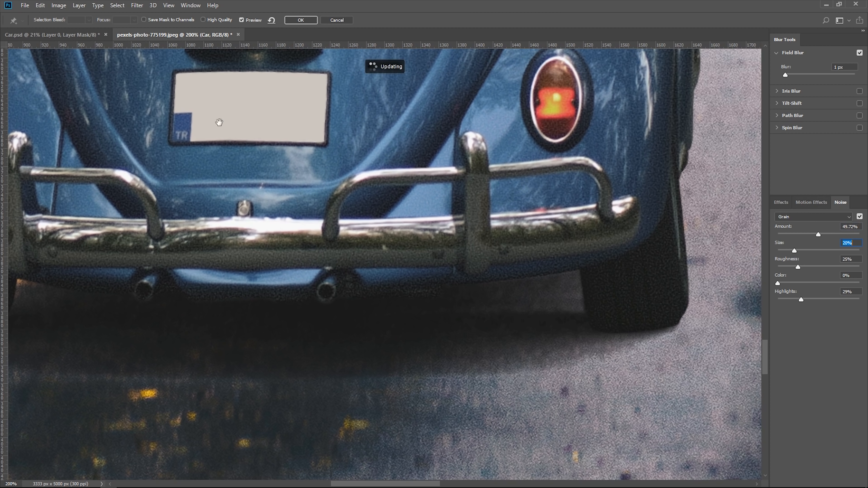
left_click_drag(204, 116, 436, 250)
left_click_drag(451, 145, 429, 347)
left_click_drag(551, 198, 423, 227)
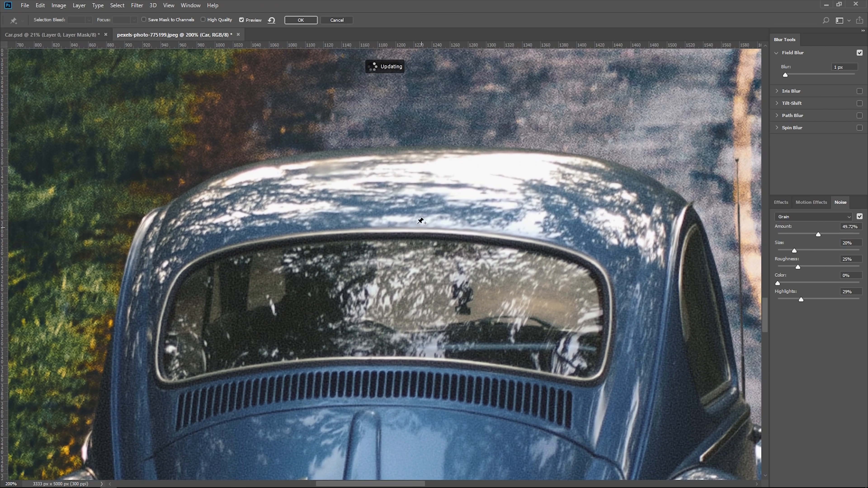
left_click(301, 20)
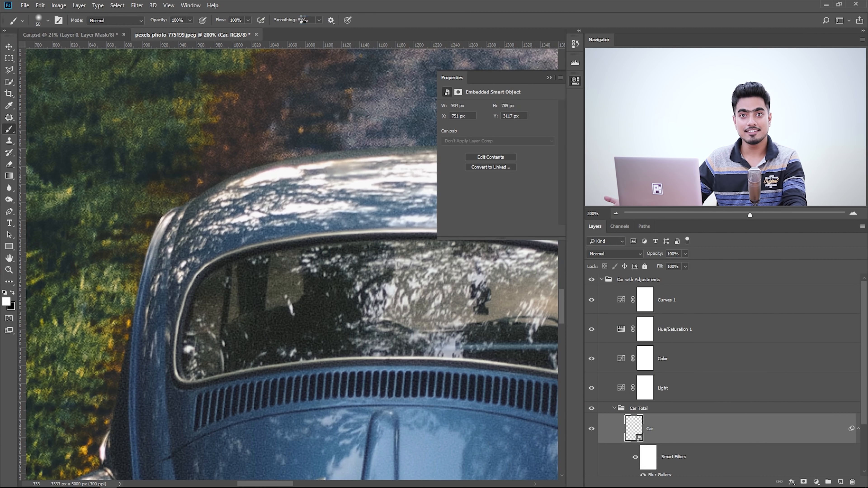
Convert the Shaodow layer into a smart object so it can take editable smart filters.
left_click_drag(403, 288, 260, 185)
left_click_drag(342, 292, 656, 8)
left_click_drag(173, 339, 140, 301)
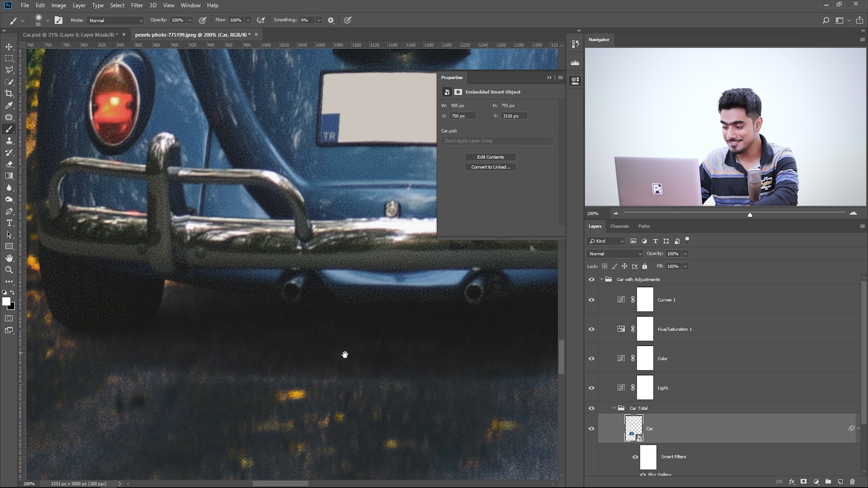
scroll(662, 453, "down", 2)
left_click(705, 449)
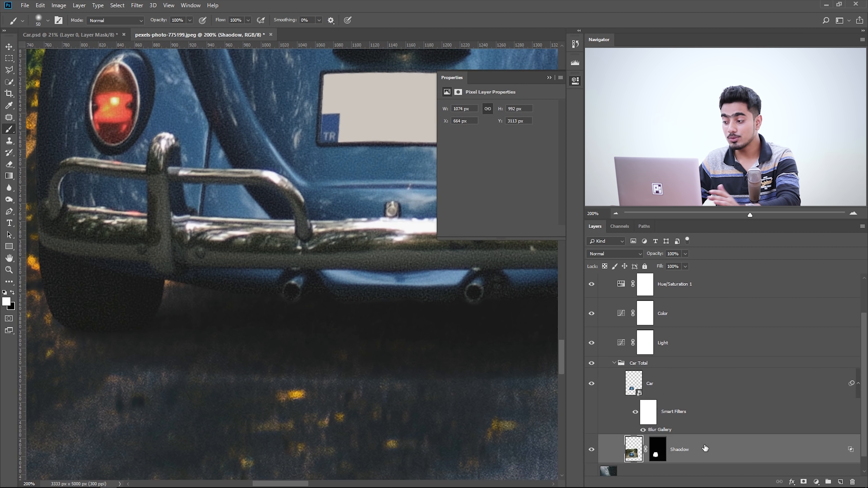
left_click(137, 5)
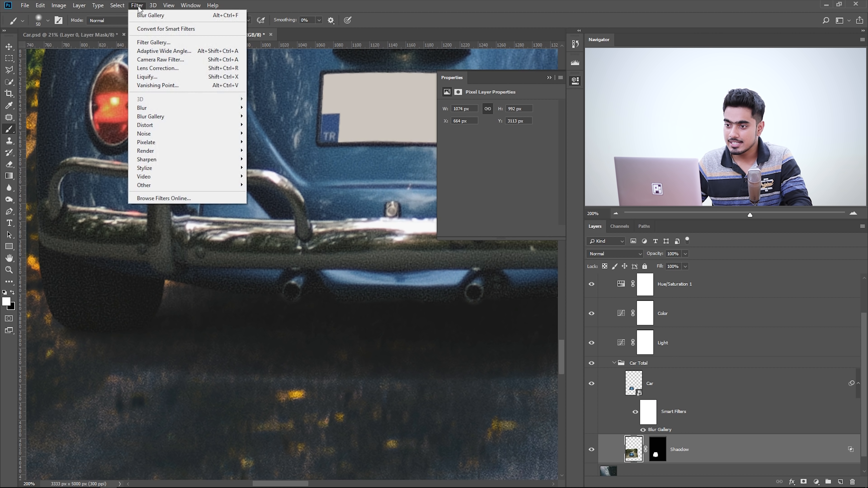
left_click(144, 22)
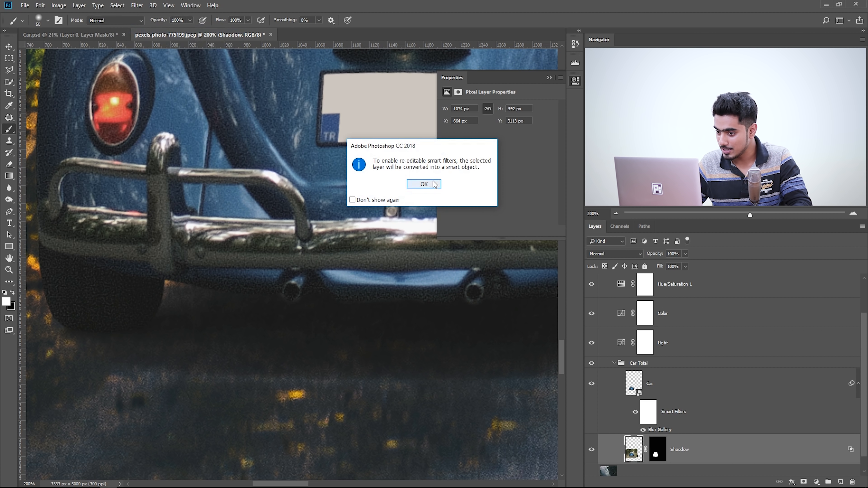
left_click(477, 185)
Copy the Car layer's Blur Gallery smart filter onto the Shaodow layer.
left_click_drag(294, 251, 340, 213)
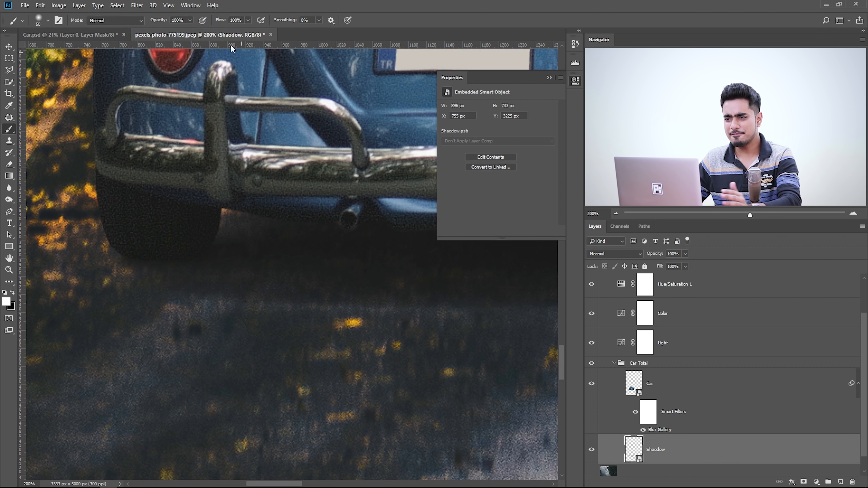
left_click(140, 8)
mouse_move(181, 118)
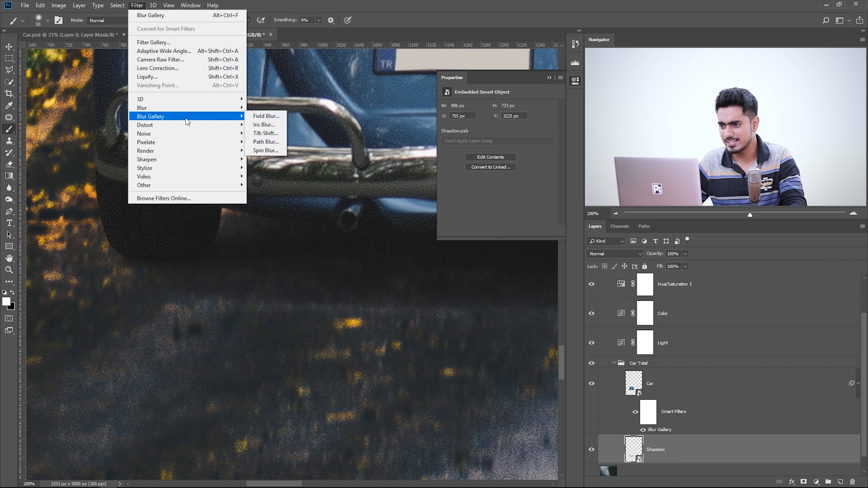
left_click(403, 3)
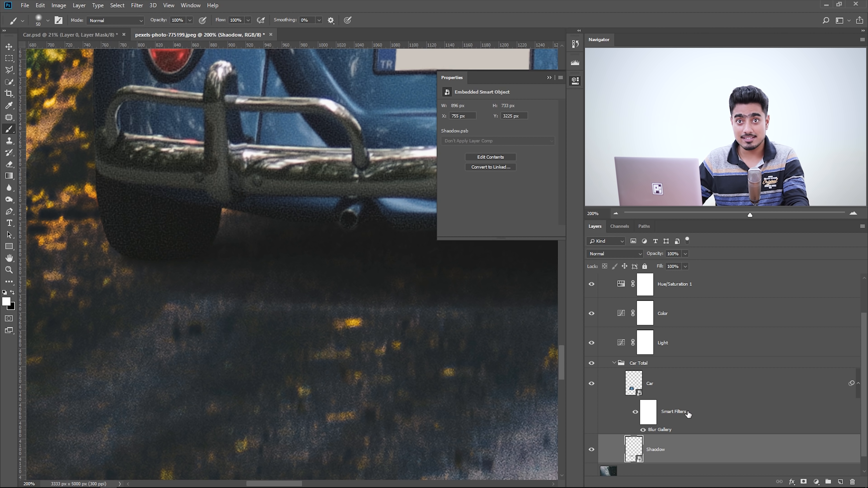
scroll(688, 414, "down", 1)
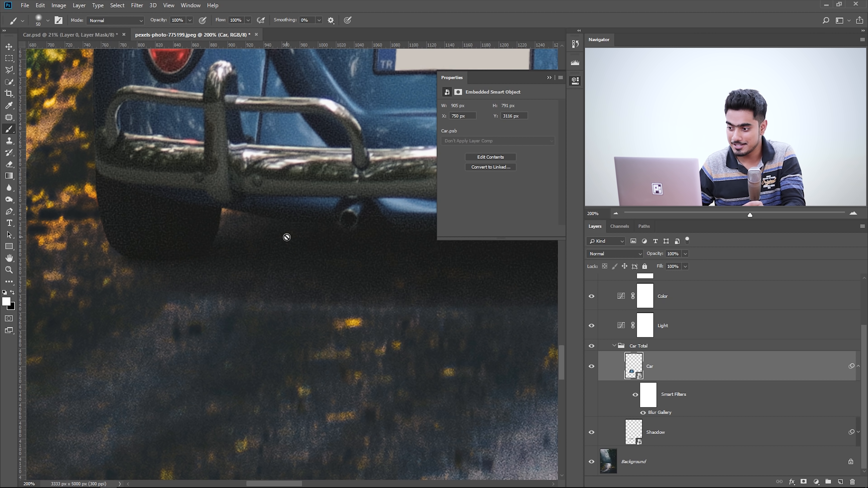
Examine the car's outline, bodywork and shadow at 200% for how well the edges and grain blend into the background.
left_click_drag(333, 224, 144, 263)
left_click_drag(448, 251, 271, 191)
left_click_drag(358, 218, 252, 360)
left_click_drag(388, 85, 373, 355)
left_click_drag(361, 119, 429, 327)
left_click_drag(236, 229, 451, 252)
left_click_drag(126, 336, 220, 255)
left_click_drag(219, 358, 304, 227)
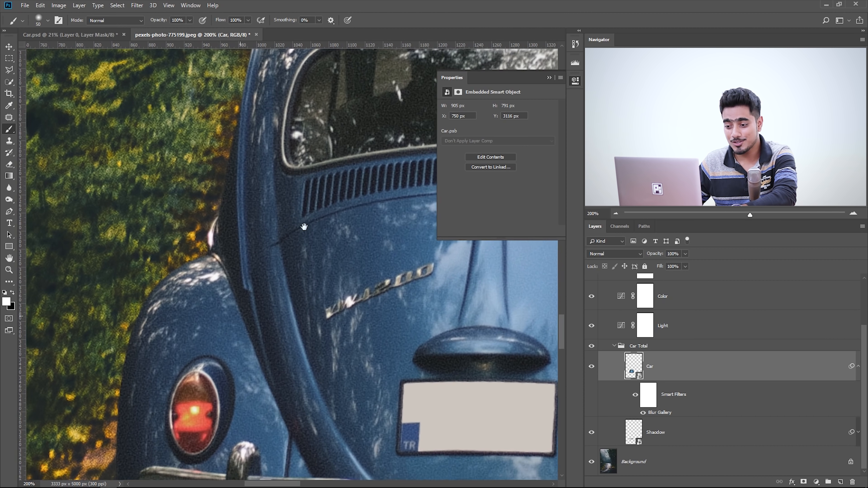
left_click_drag(236, 345, 281, 256)
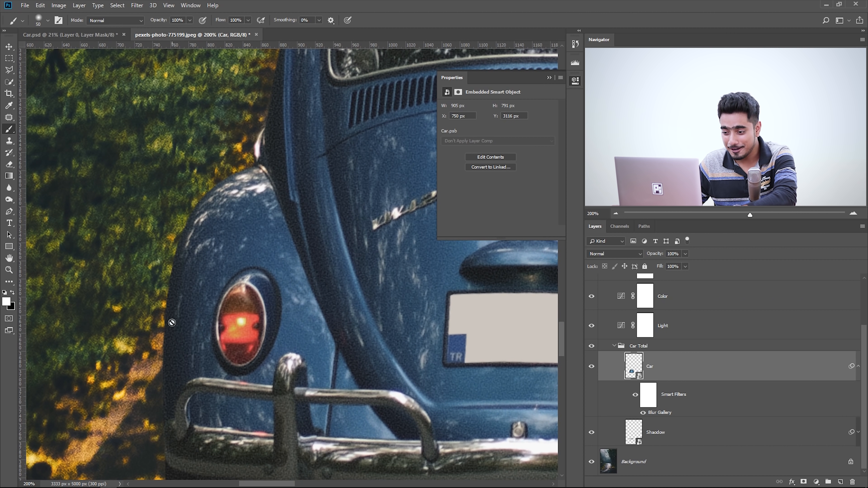
left_click_drag(226, 348, 245, 247)
left_click_drag(360, 196, 289, 274)
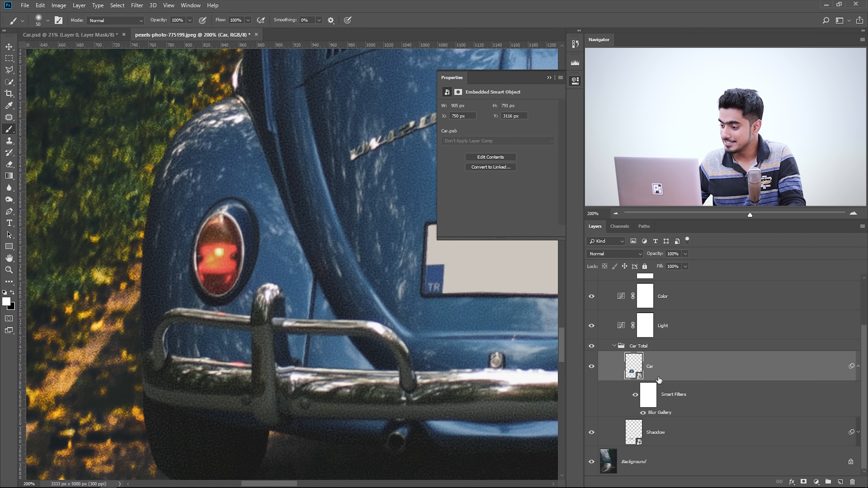
Open the Car smart object's contents and select the car's layer mask for editing.
double_click(634, 363)
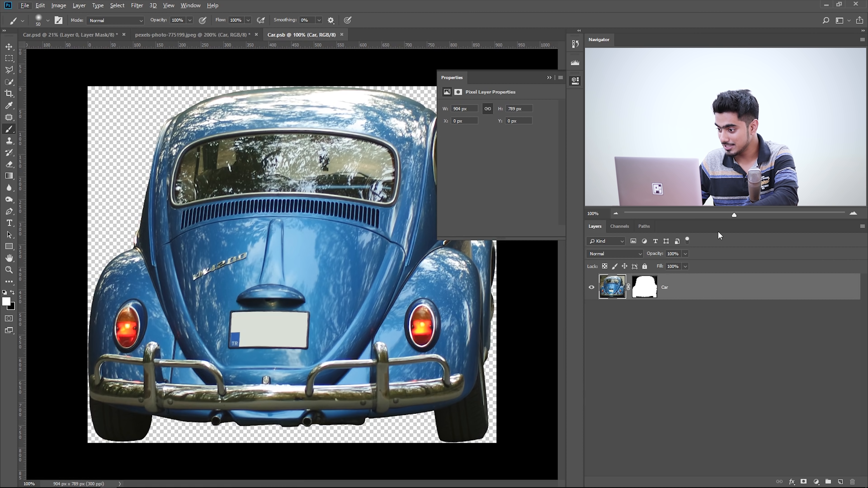
left_click(651, 291)
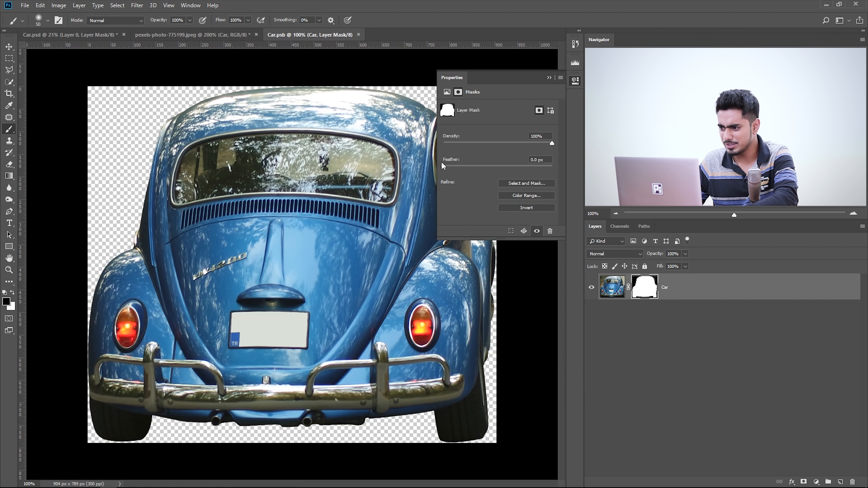
key("ctrl+plus")
key("ctrl+plus")
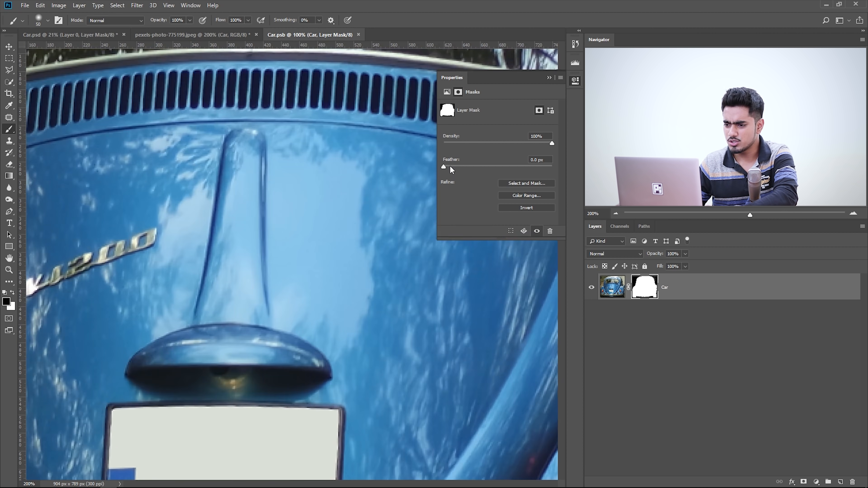
left_click_drag(137, 229, 427, 279)
left_click_drag(204, 281, 347, 246)
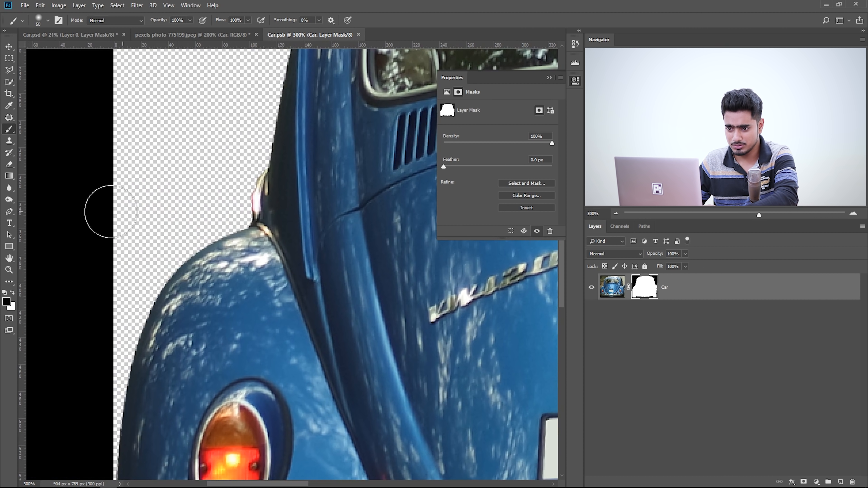
Soften the car mask's edge along the fender, side and roof with the Blur tool at 20% strength.
left_click(8, 190)
left_click_drag(155, 236, 155, 238)
mouse_move(218, 223)
left_mouse_down()
mouse_move(204, 223)
mouse_move(210, 256)
mouse_move(225, 249)
left_mouse_up()
left_click_drag(233, 181, 210, 264)
left_click_drag(269, 146, 254, 213)
left_click_drag(258, 128, 164, 402)
left_click_drag(217, 151, 99, 229)
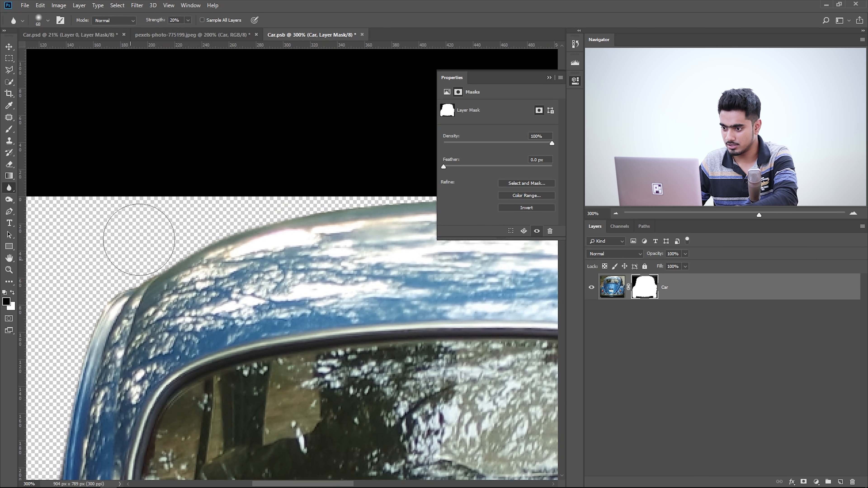
left_click_drag(194, 213, 61, 229)
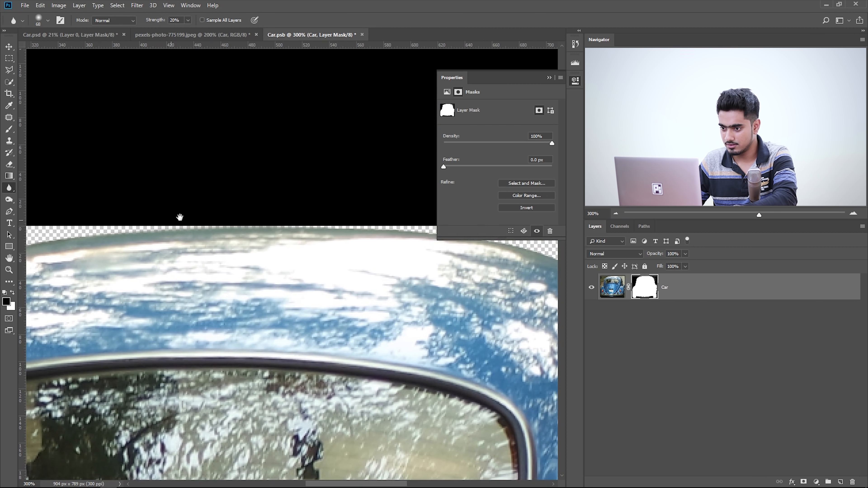
left_click_drag(170, 219, 382, 189)
left_click_drag(295, 194, 2, 154)
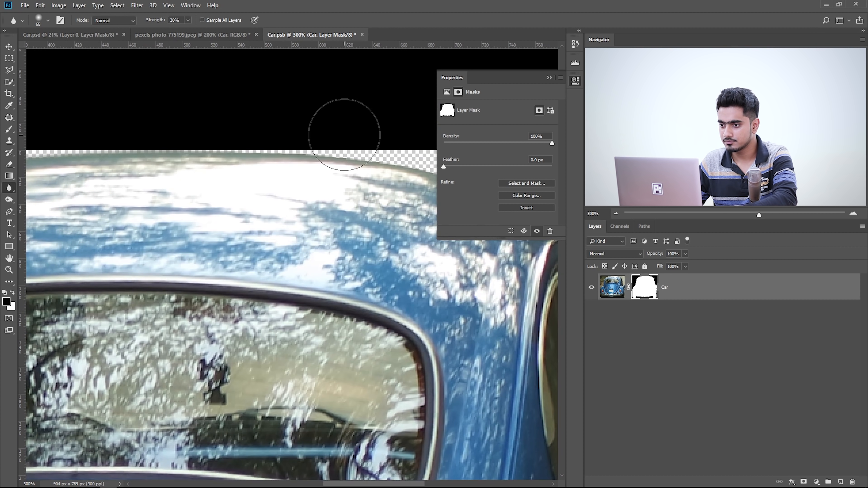
left_click_drag(343, 144, 126, 123)
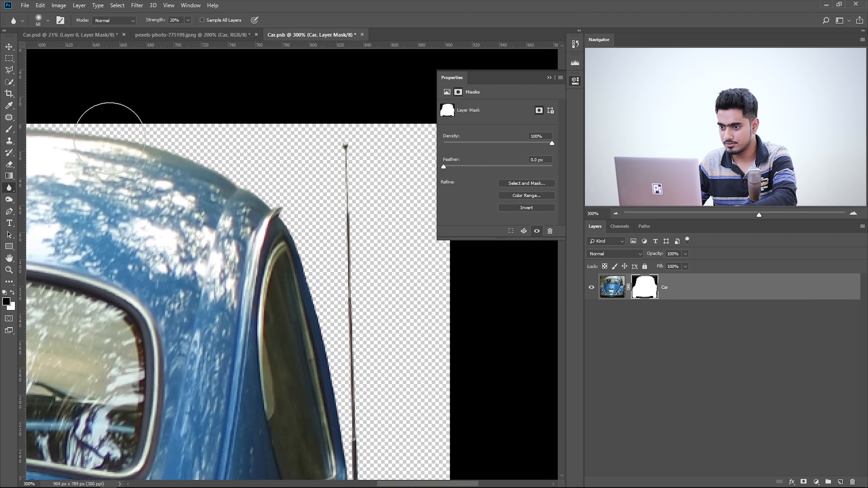
Feather the car's layer mask by 1 px and check its edges down to the wheel and bumper.
left_click_drag(255, 194, 217, 125)
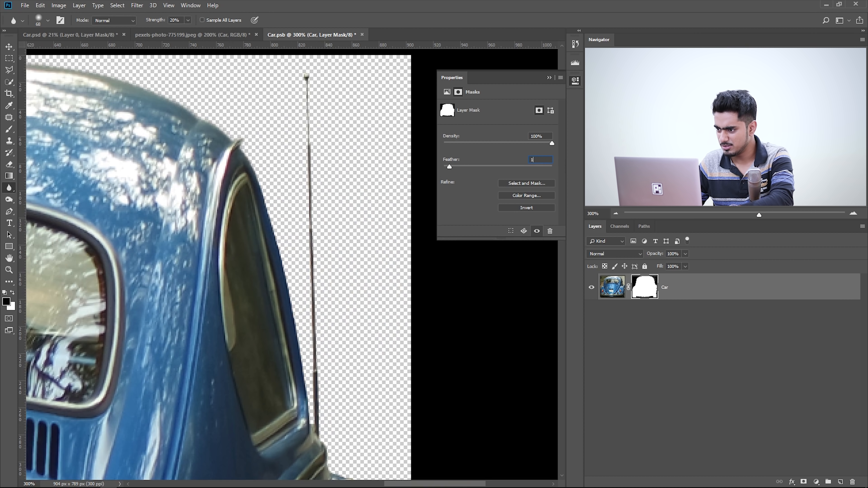
left_click_drag(289, 333, 278, 87)
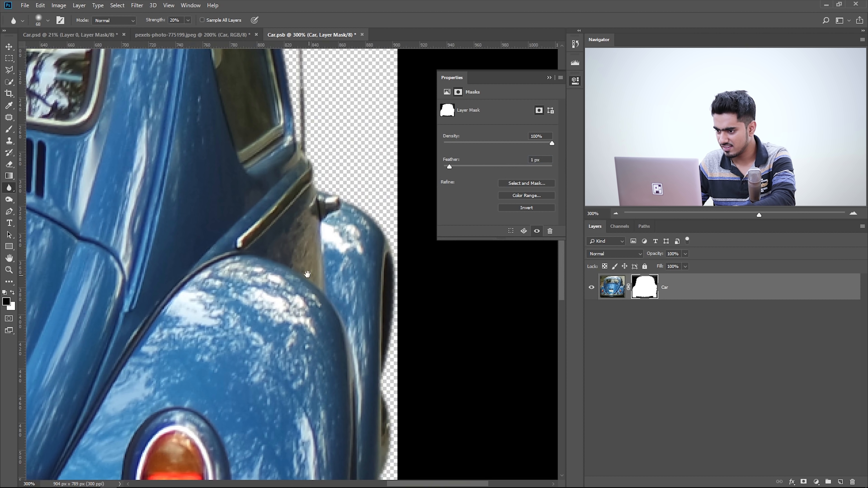
left_click_drag(226, 278, 549, 106)
left_click_drag(153, 202, 497, 177)
left_click_drag(181, 229, 175, 91)
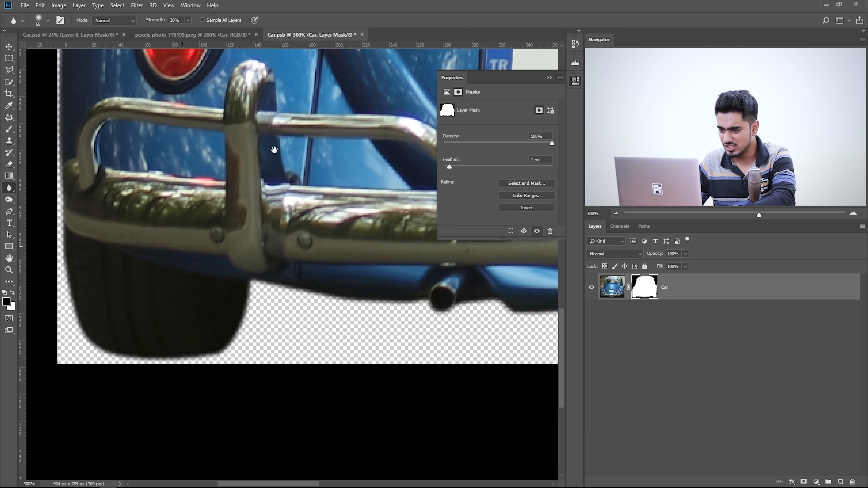
left_click_drag(267, 150, 135, 228)
key("Return")
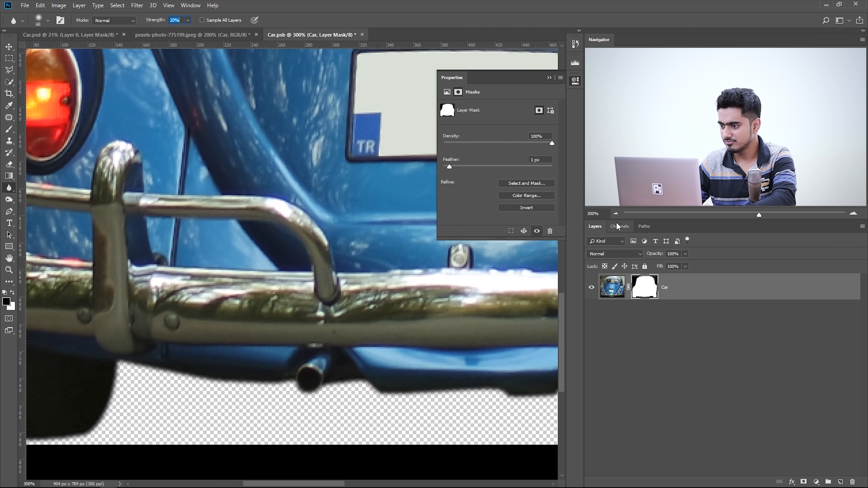
Save the edited Car.psb contents and close it to return to the forest road composite.
left_click(23, 6)
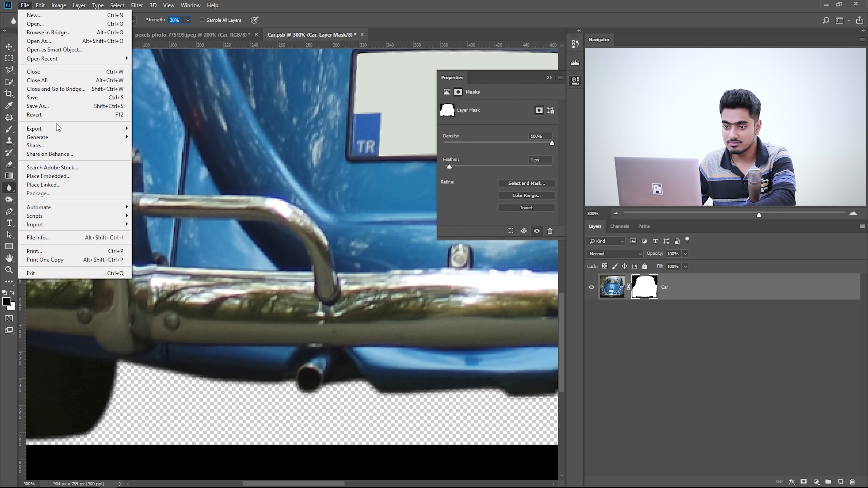
left_click(45, 101)
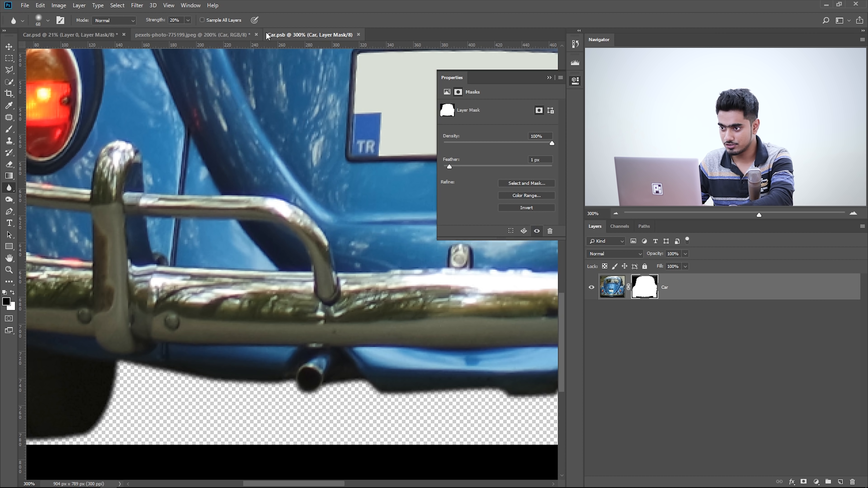
left_click(358, 34)
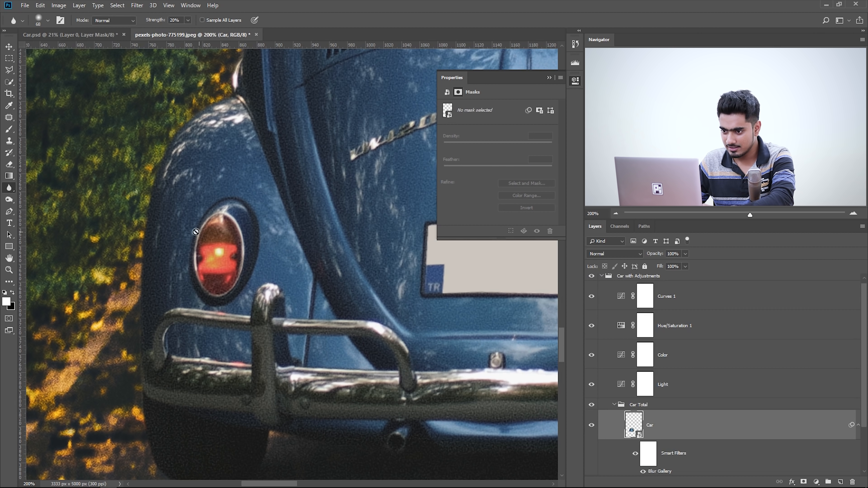
Inspect the softened car edges against the grass and road, and view the whole composite.
left_click_drag(193, 419, 104, 182)
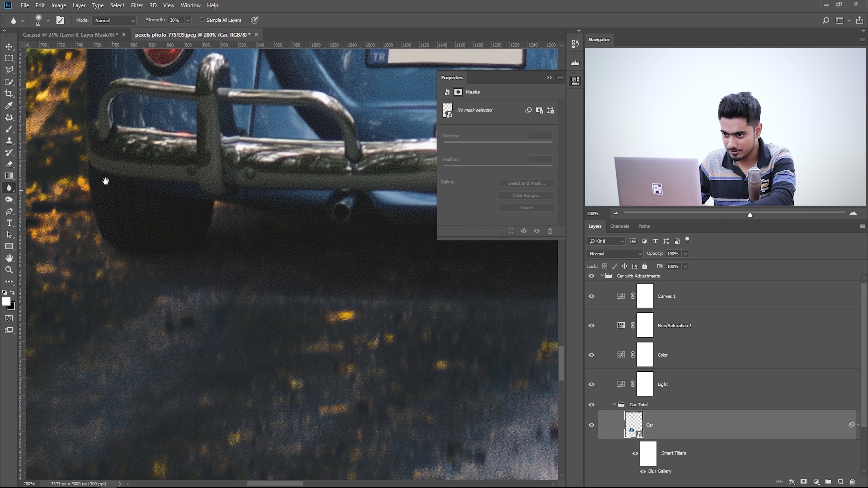
left_click_drag(308, 205, 178, 232)
left_click_drag(382, 321, 298, 281)
left_click_drag(355, 69, 271, 187)
left_click_drag(263, 97, 301, 332)
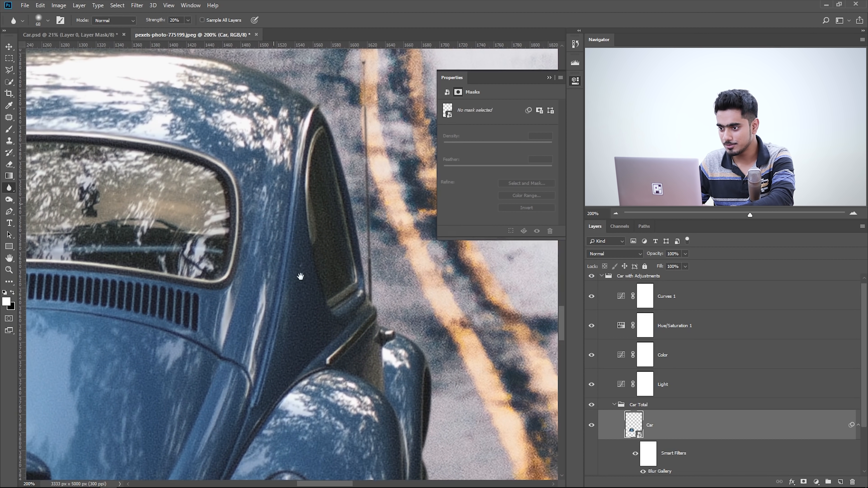
left_click_drag(292, 199, 378, 260)
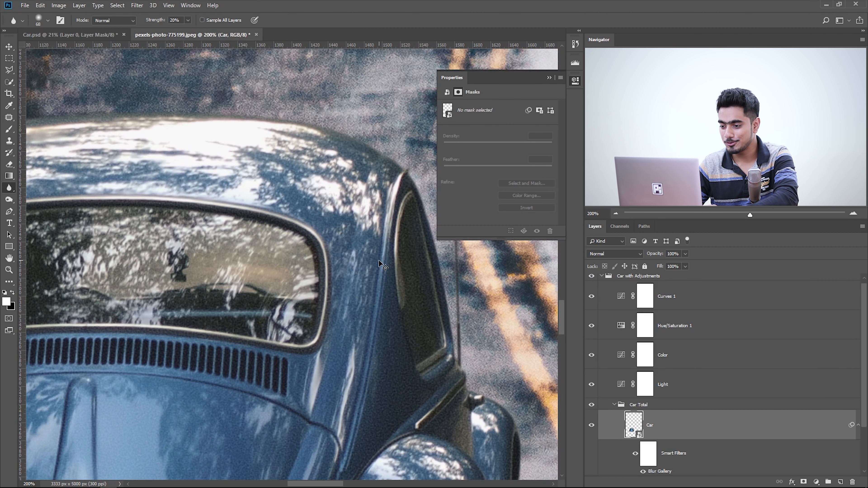
key("ctrl+0")
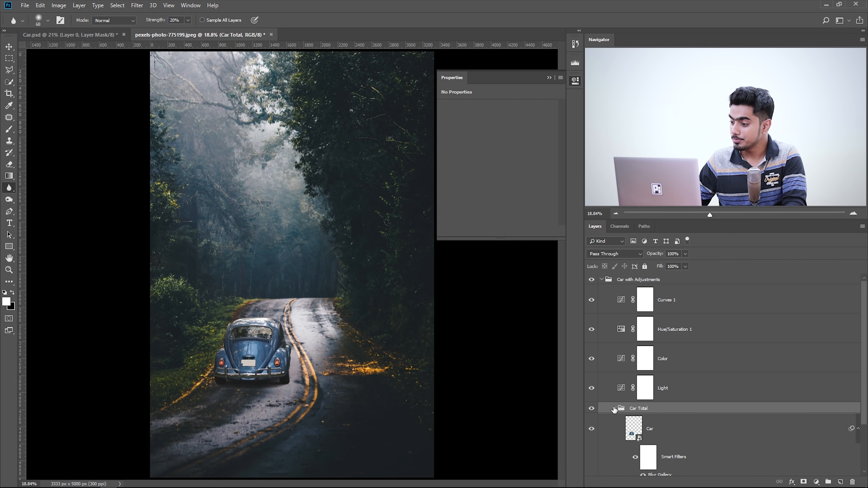
Collapse the two car layer groups and add a Color Lookup adjustment above them with the Candlelight.CUBE 3D LUT.
left_click(613, 408)
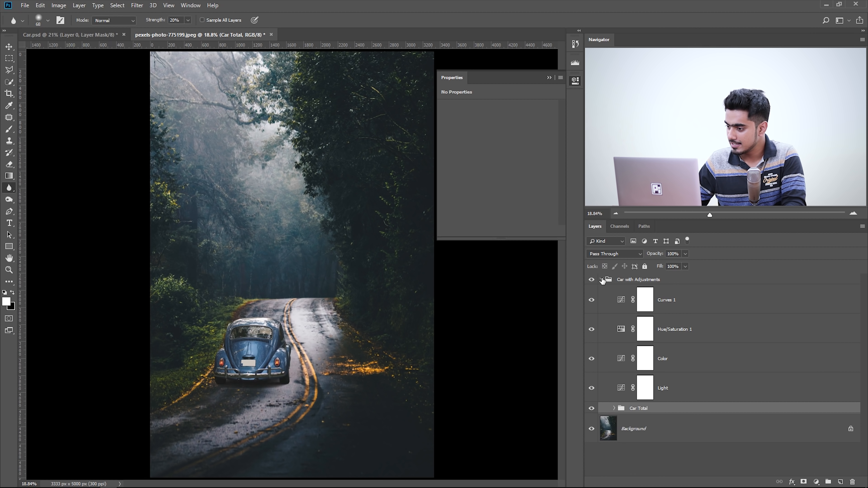
left_click(603, 281)
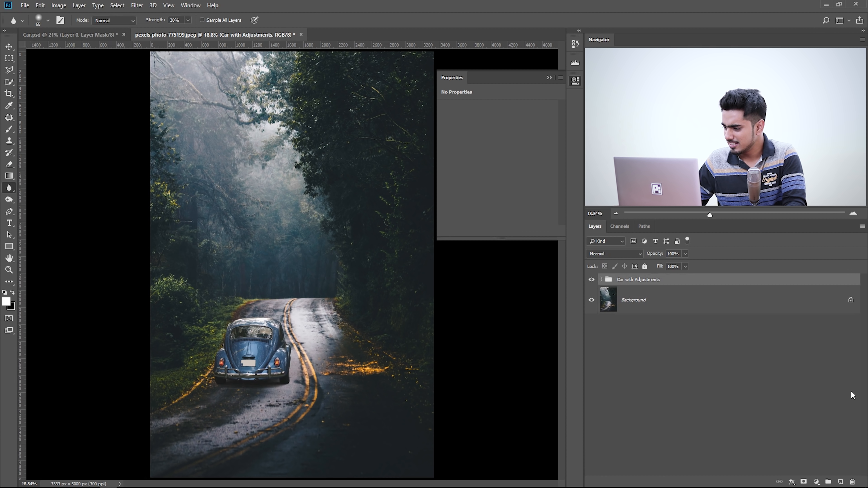
left_click(816, 482)
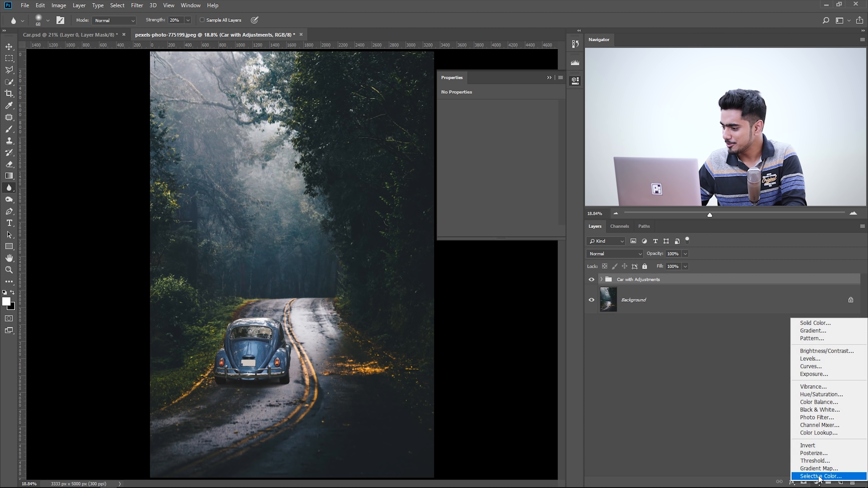
left_click(826, 433)
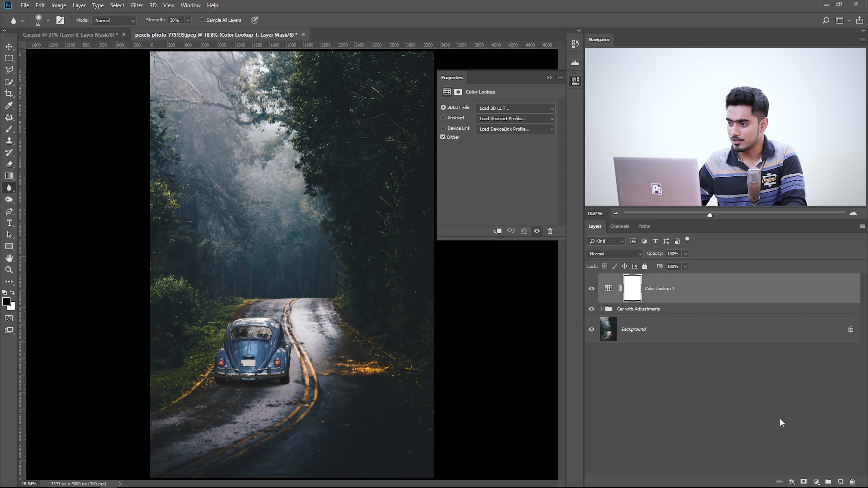
left_click(505, 108)
left_click(509, 173)
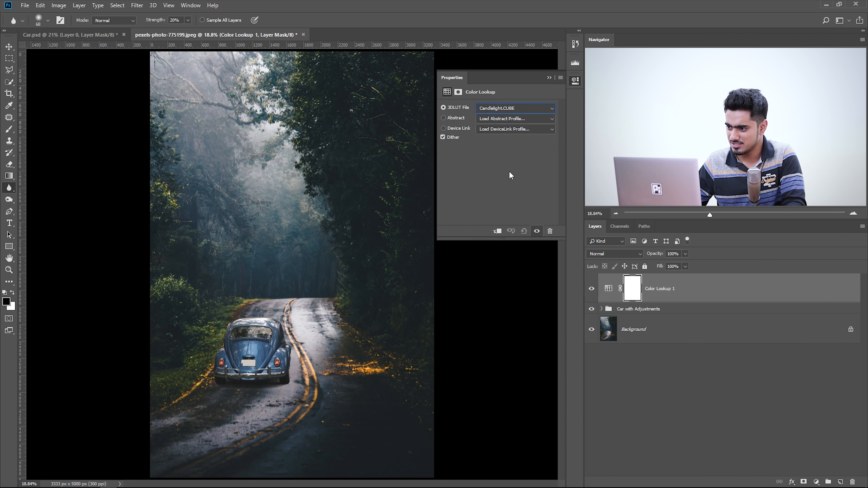
Try further 3D LUTs on the Color Lookup adjustment and settle on the Fuji ETERNA 250D Kodak 2395 look.
key("Down")
key("Down")
key("Down")
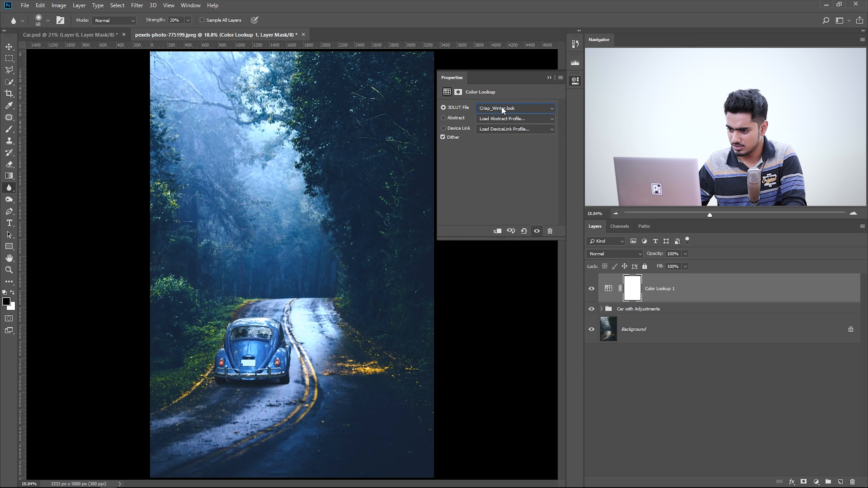
key("Down")
key("Down")
key("Down")
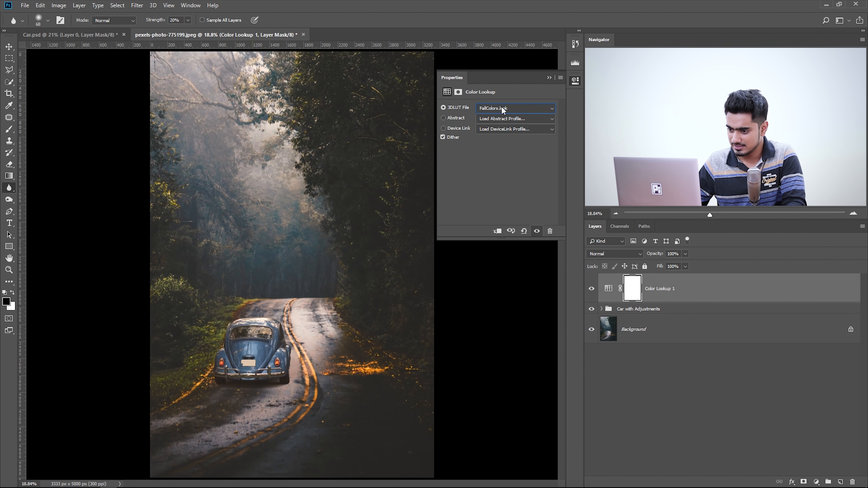
key("Down")
key("Down")
key("Down")
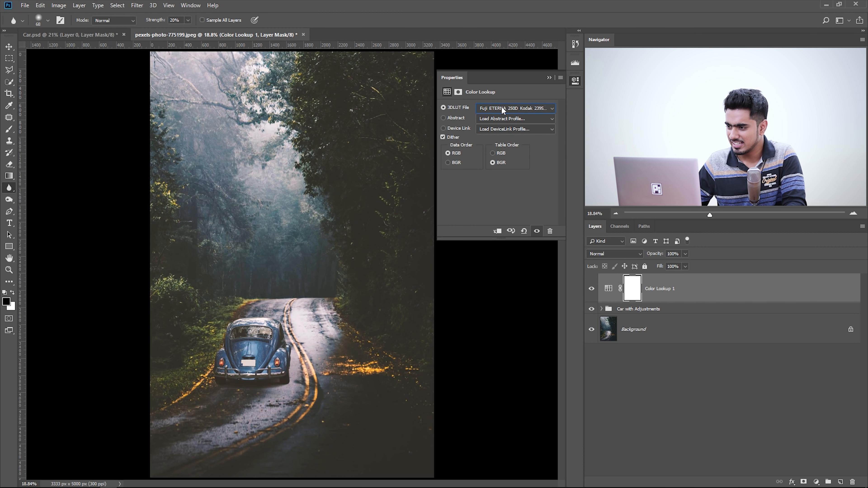
left_click(550, 77)
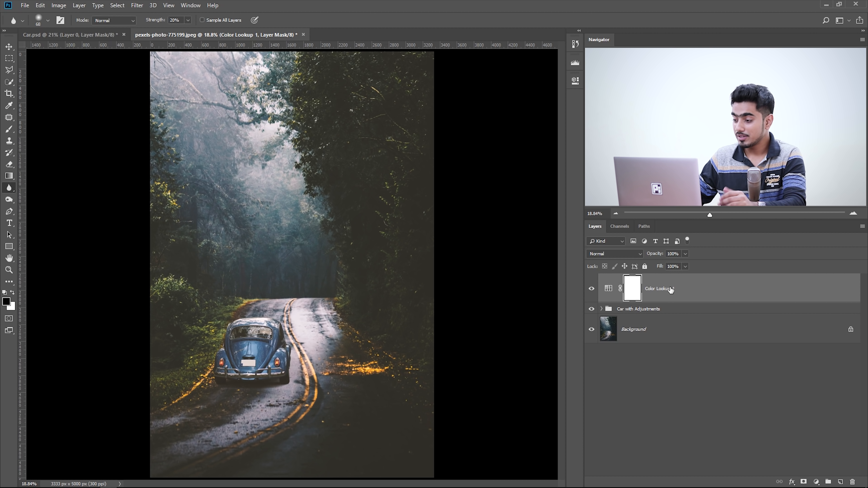
Expand the Car with Adjustments group, review its adjustment layers' settings, and compare the composite with the background alone.
left_click(601, 309)
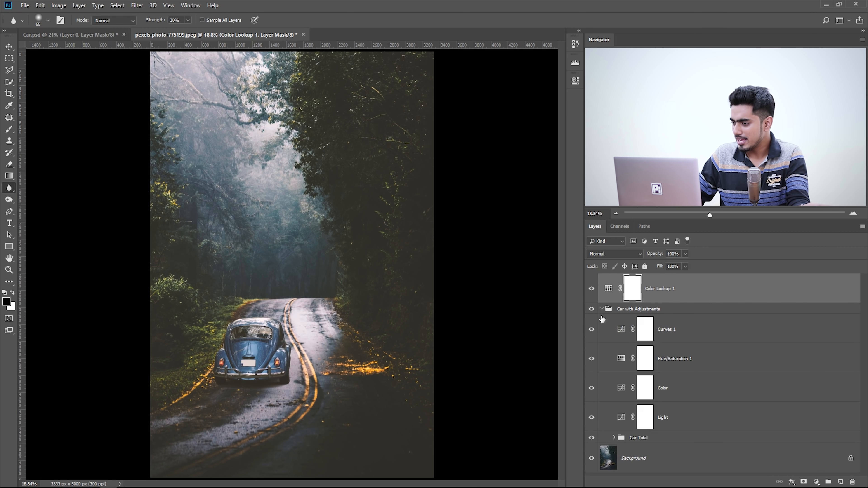
left_click(621, 331)
key("x")
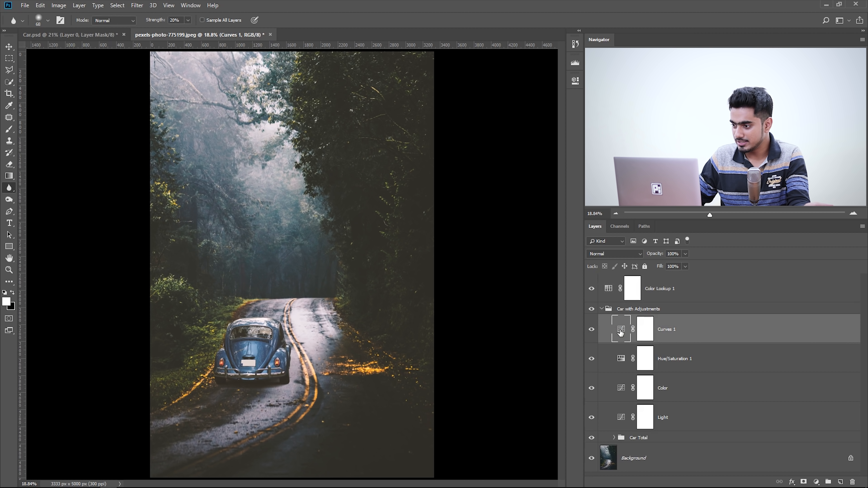
double_click(620, 333)
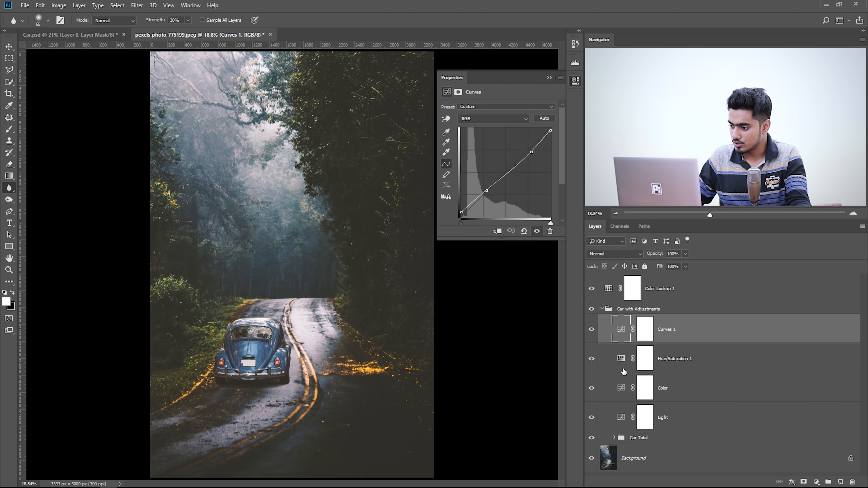
left_click(621, 361)
left_click(620, 387)
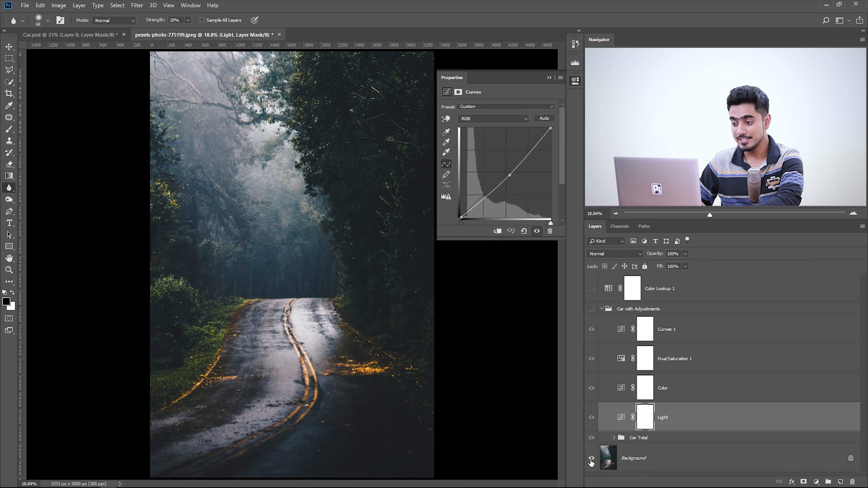
left_click(591, 460, "alt")
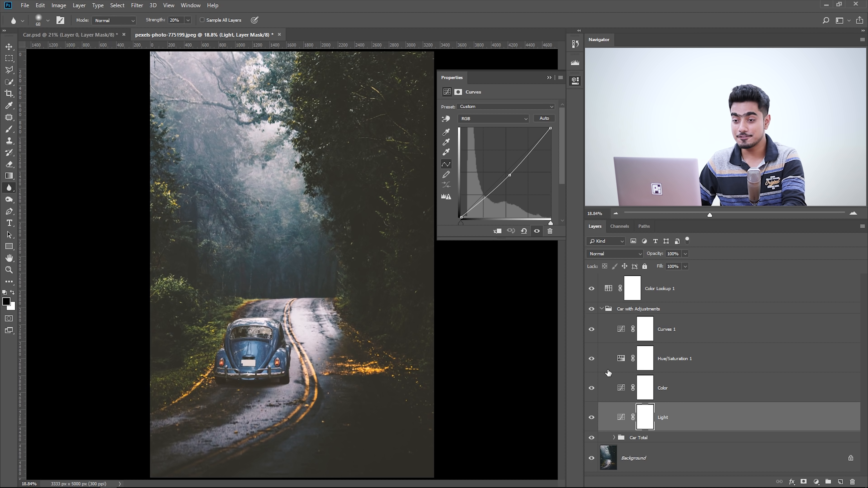
Raise the black point of the Curves 1 adjustment on the RGB curve to lighten the car's darkest shadows.
left_click(621, 332)
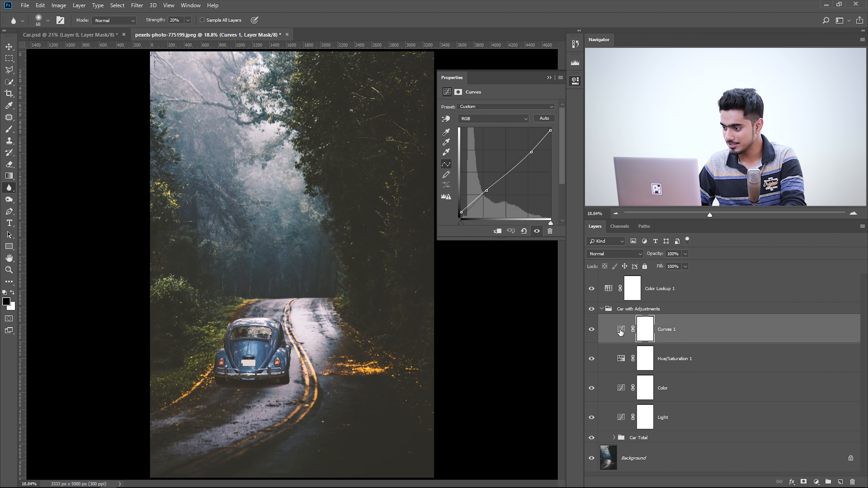
left_click_drag(457, 206, 457, 206)
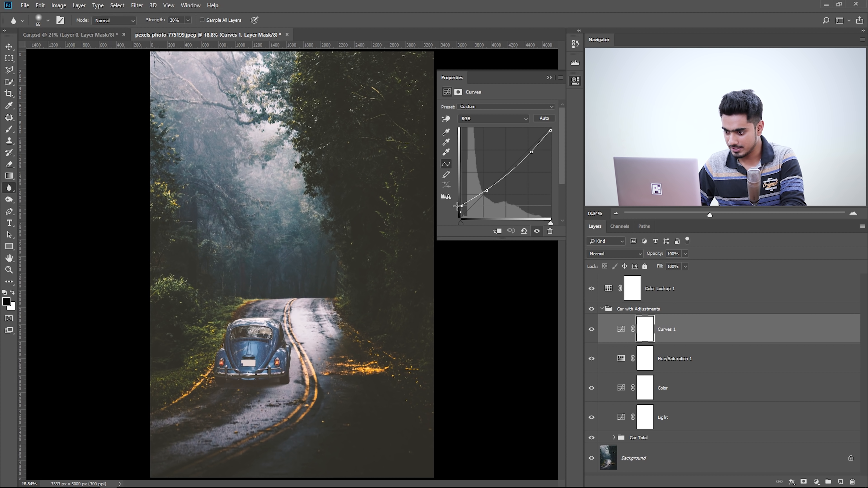